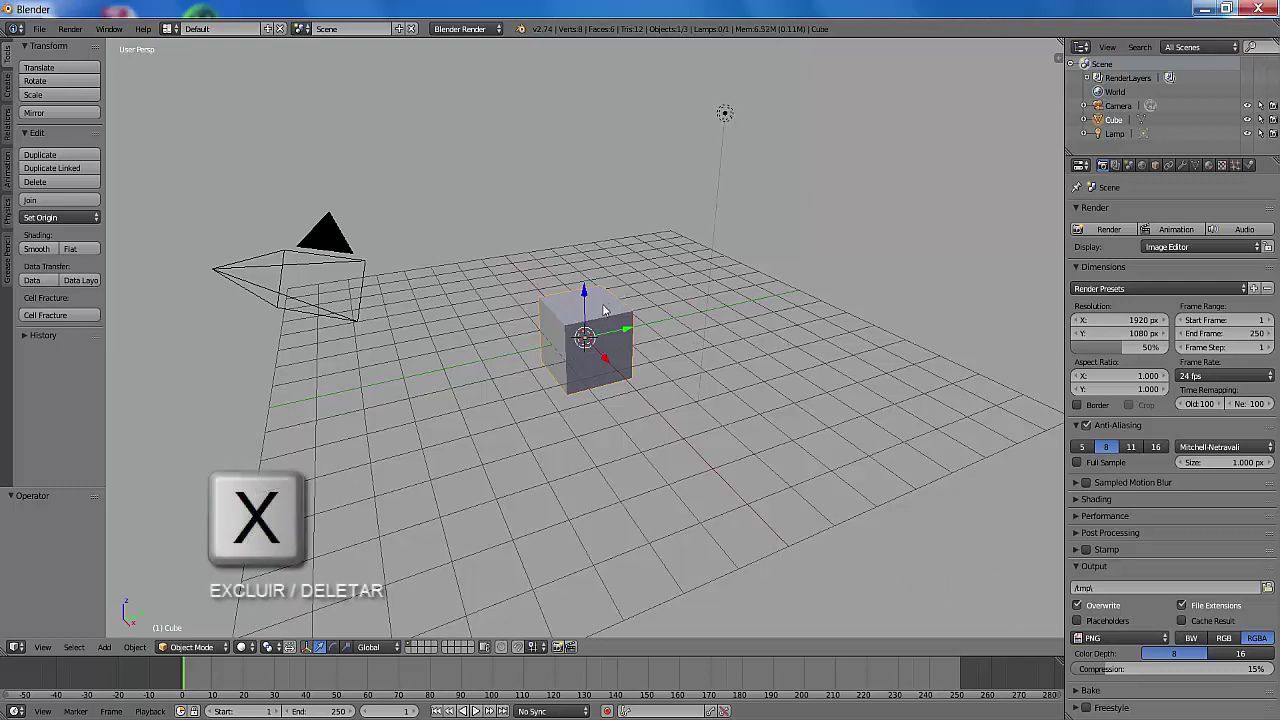
Delete the default cube and add a Monkey mesh at the scene's origin
{"action": "key", "text": "x"}
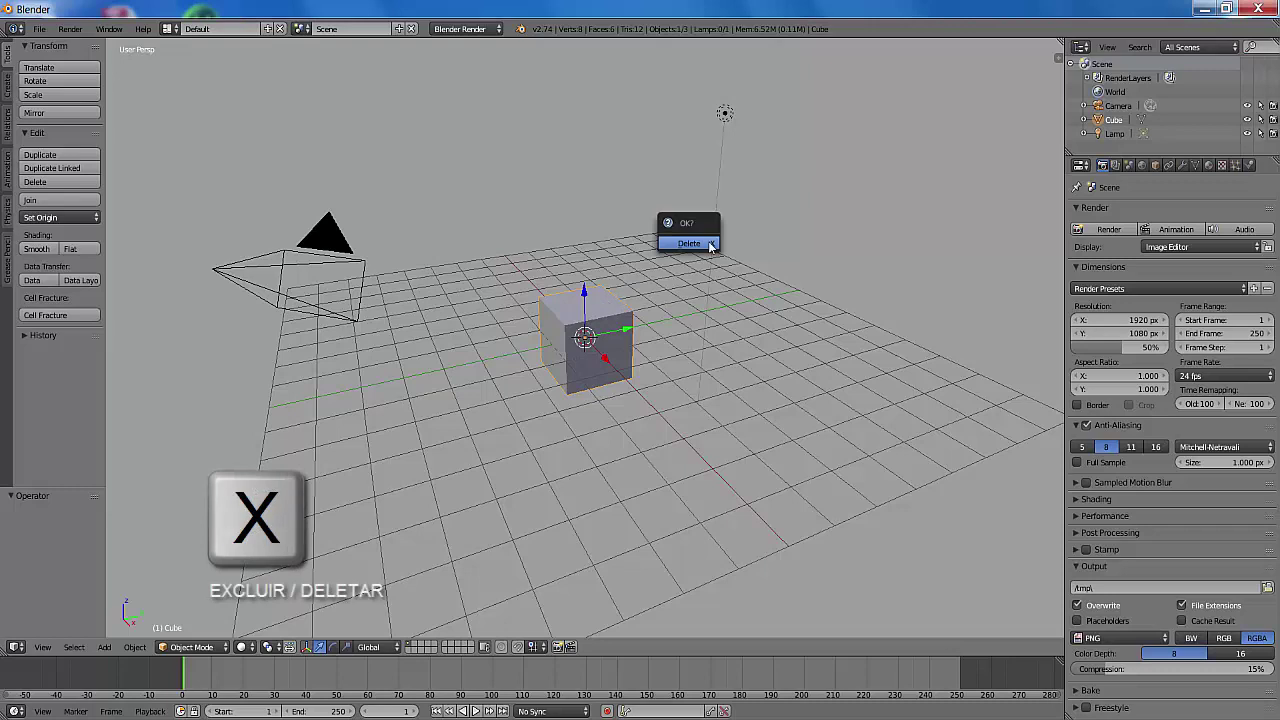
{"action": "left_click", "coordinate": [690, 244]}
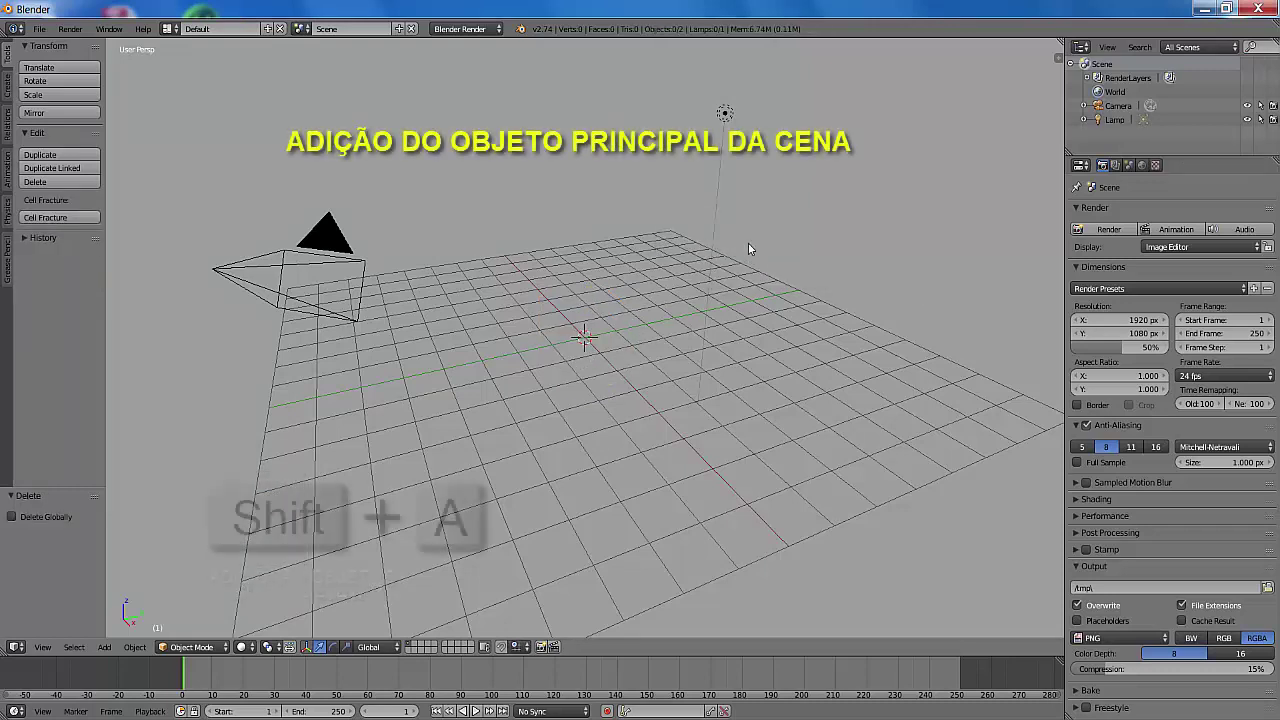
{"action": "key", "text": "shift+a"}
{"action": "mouse_move", "coordinate": [750, 245]}
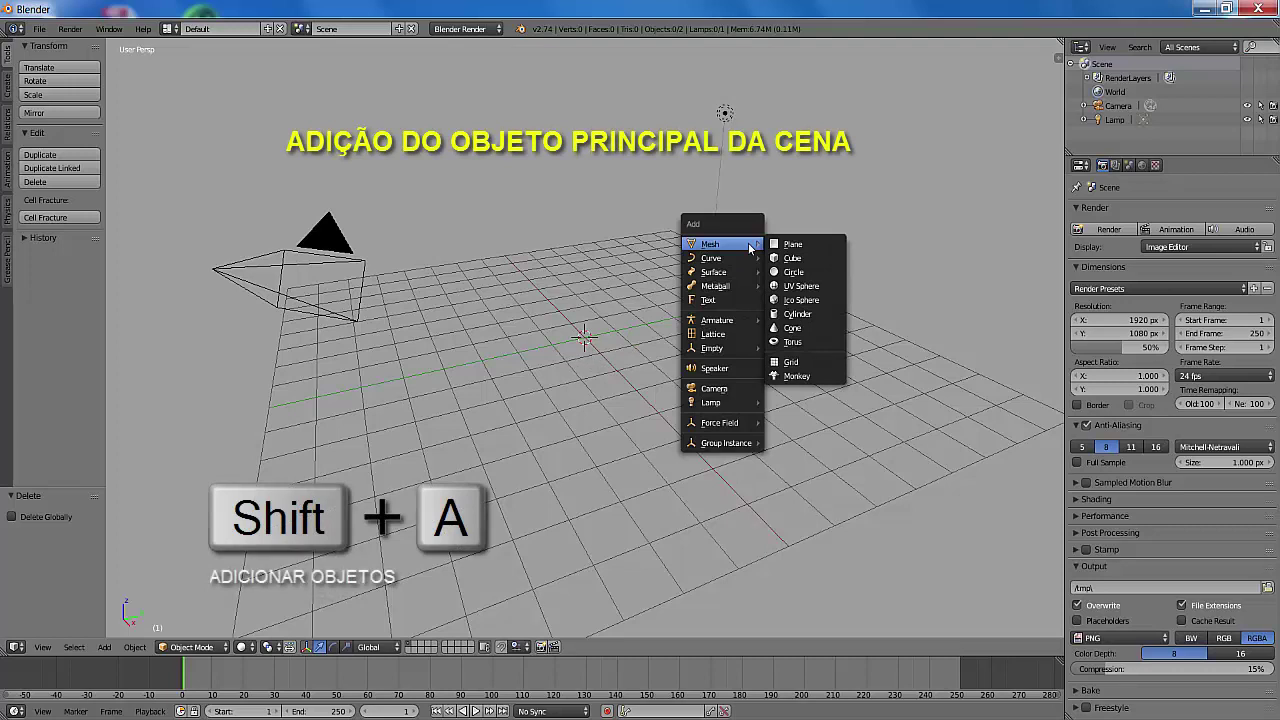
{"action": "left_click", "coordinate": [807, 377]}
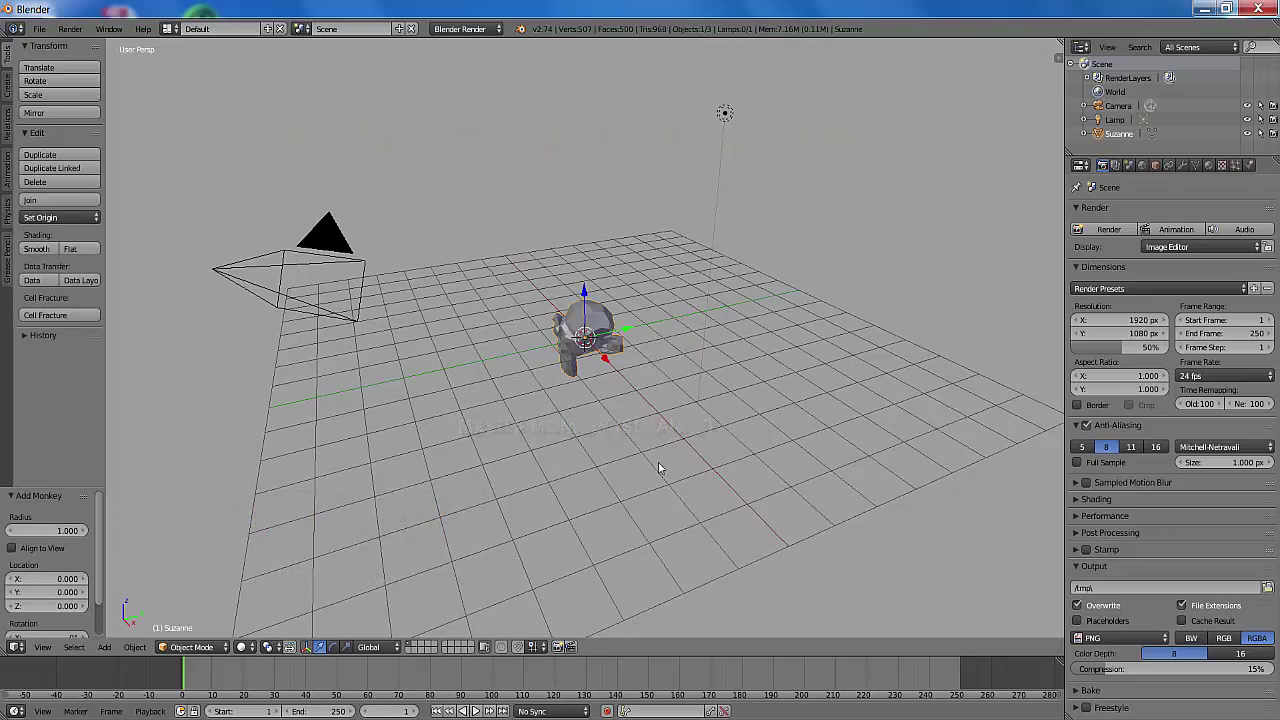
Add the monkey to a new object group and name the group "suzanne"
{"action": "scroll", "coordinate": [658, 464], "scroll_direction": "up", "scroll_amount": 4}
{"action": "scroll", "coordinate": [658, 463], "scroll_direction": "up", "scroll_amount": 1}
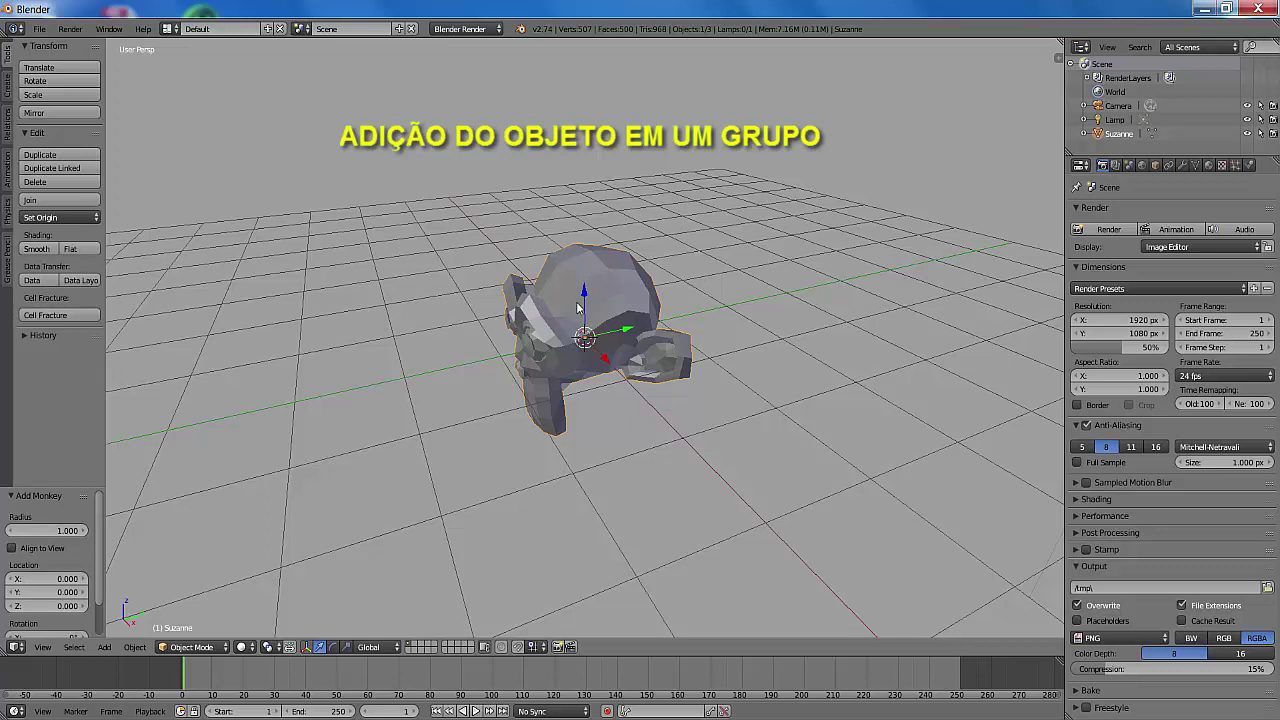
{"action": "left_click", "coordinate": [1155, 166]}
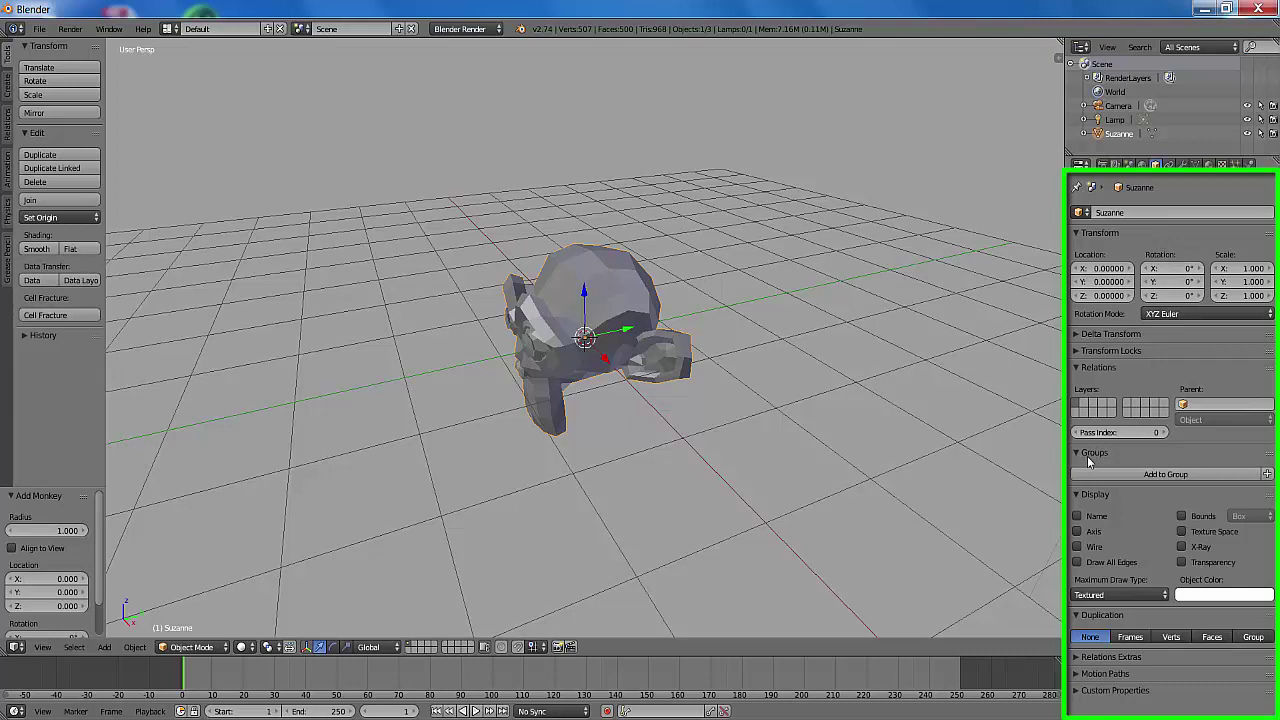
{"action": "left_click", "coordinate": [1167, 476]}
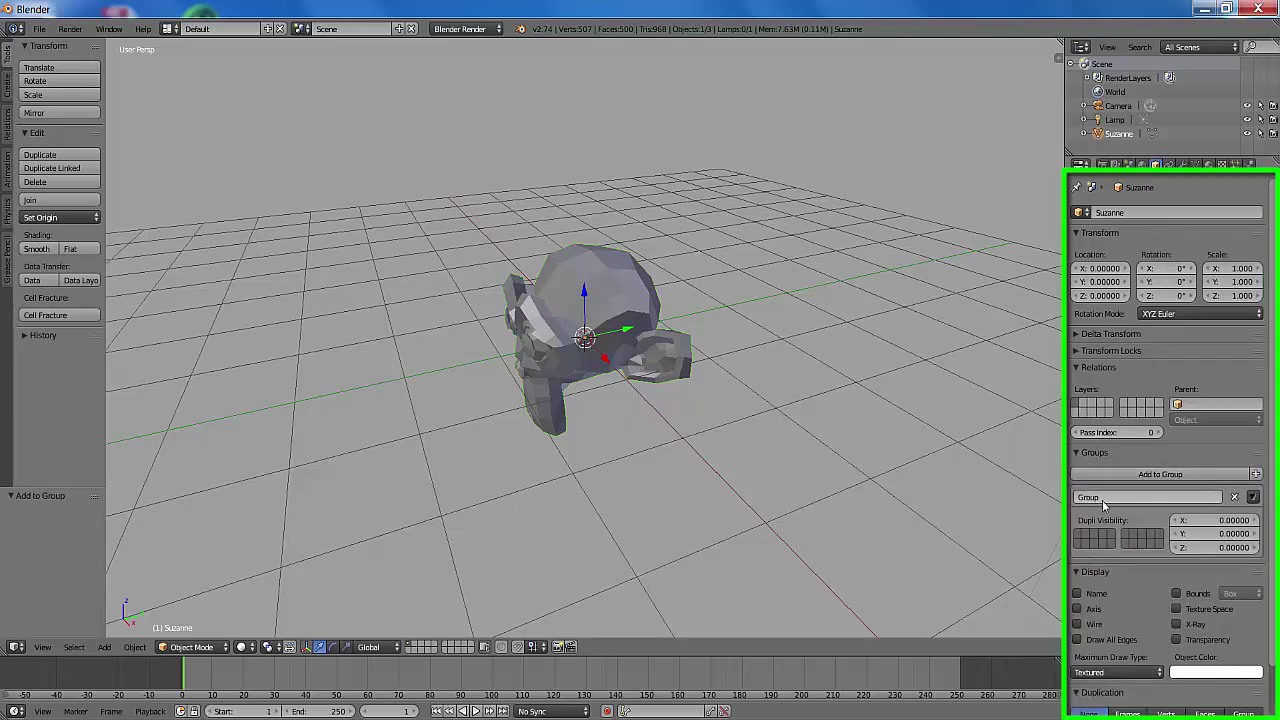
{"action": "double_click", "coordinate": [1103, 498]}
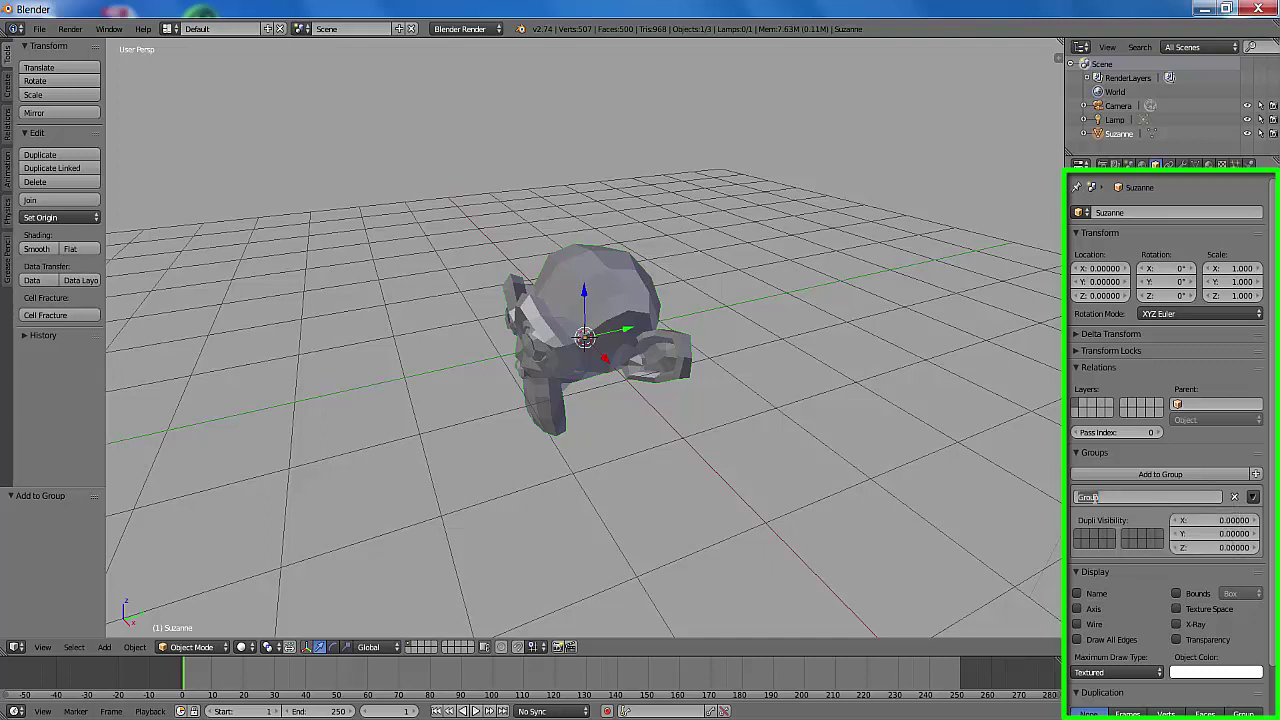
{"action": "type", "text": "suzanne"}
{"action": "key", "text": "Return"}
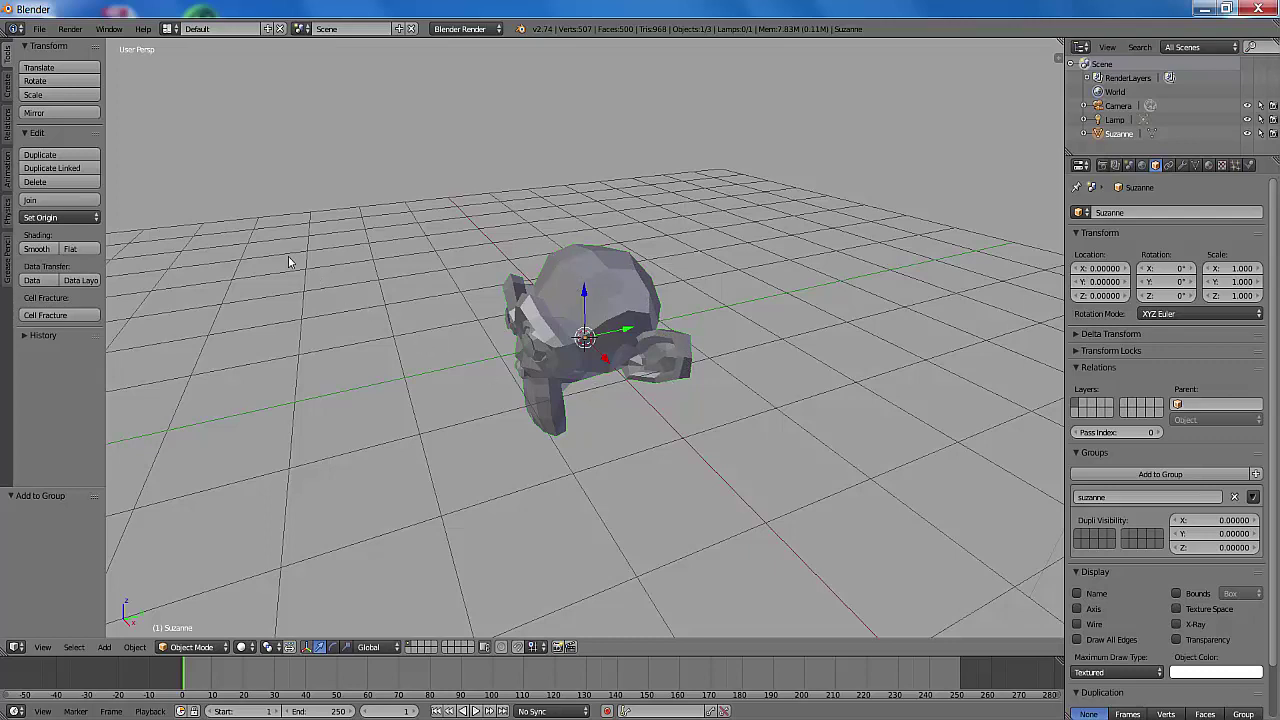
Add a group instance of the "suzanne" group to the scene
{"action": "key", "text": "shift+a"}
{"action": "mouse_move", "coordinate": [290, 260]}
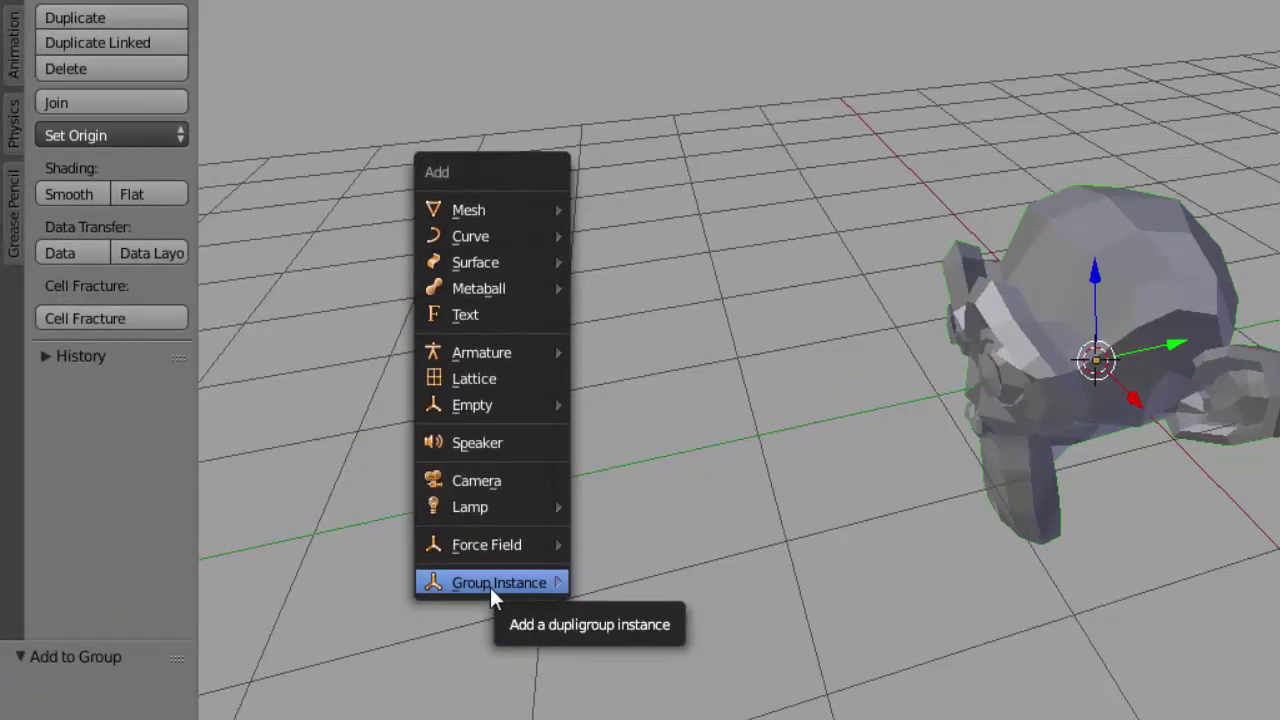
{"action": "mouse_move", "coordinate": [490, 587]}
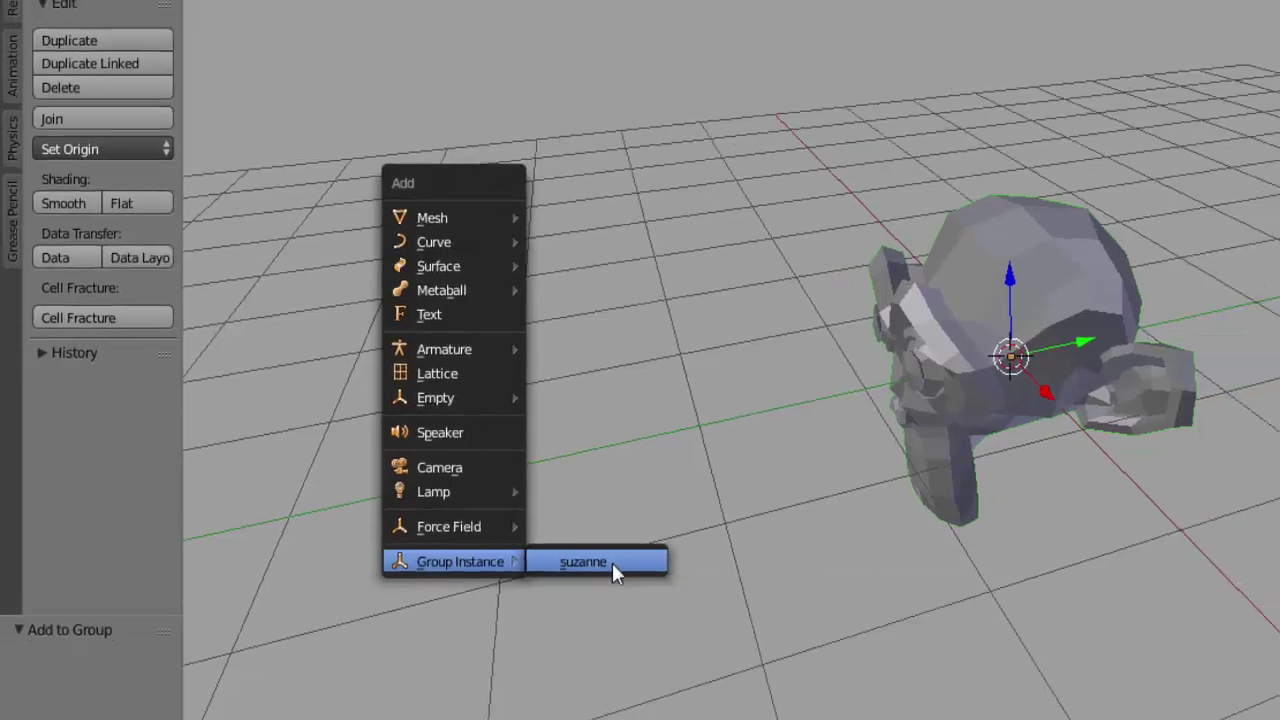
{"action": "left_click", "coordinate": [663, 582]}
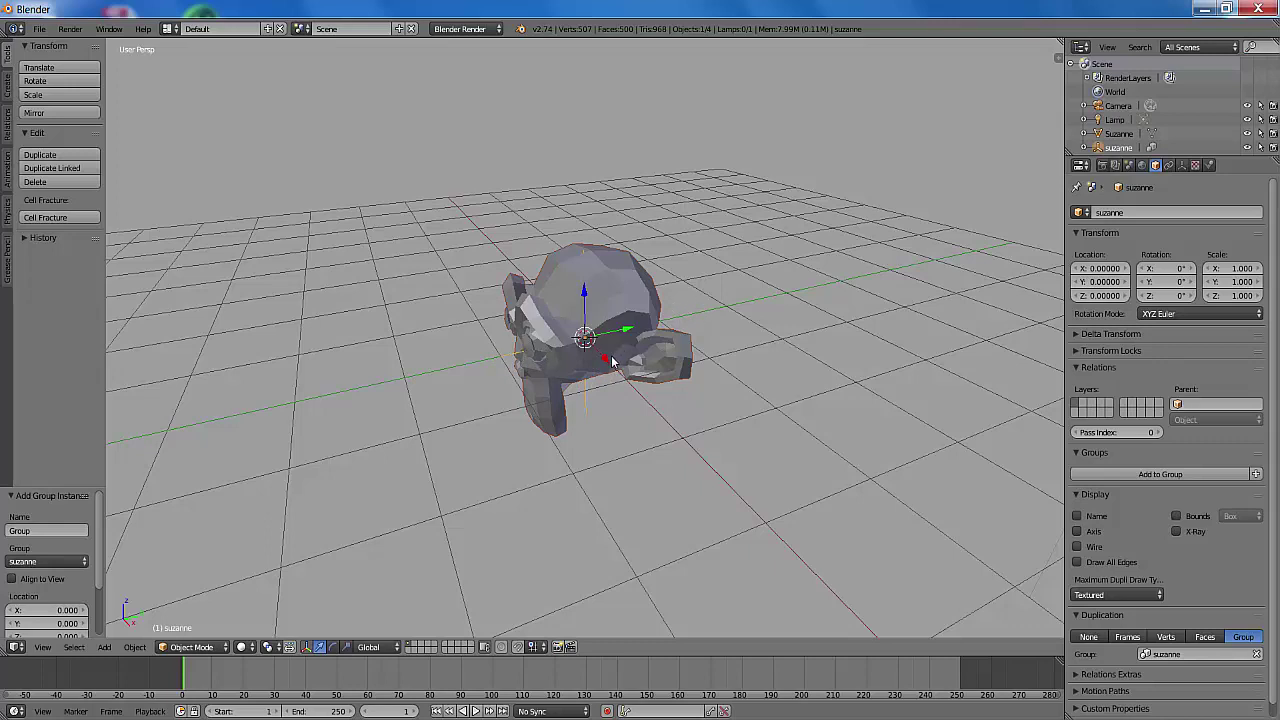
Move the suzanne group instance about 2.83 units along the positive X axis, beside the original monkey
{"action": "right_click", "coordinate": [609, 361]}
{"action": "key", "text": "g"}
{"action": "key", "text": "x"}
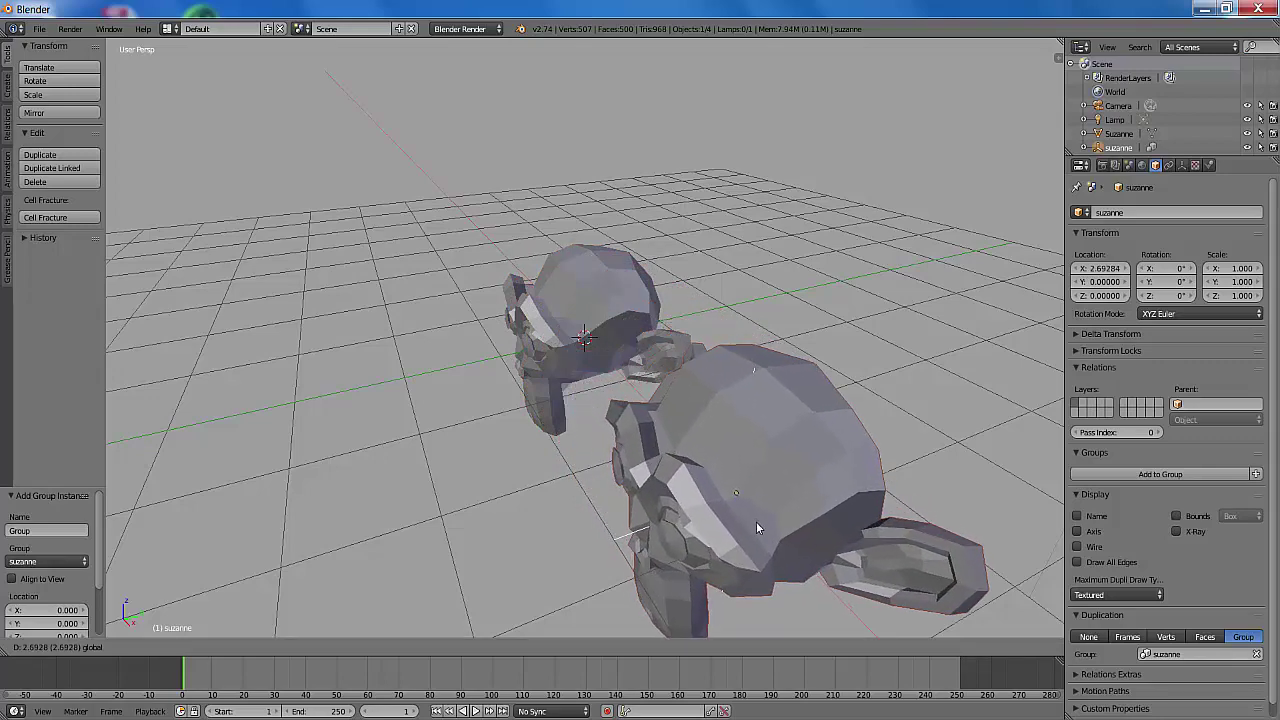
{"action": "left_click", "coordinate": [766, 528]}
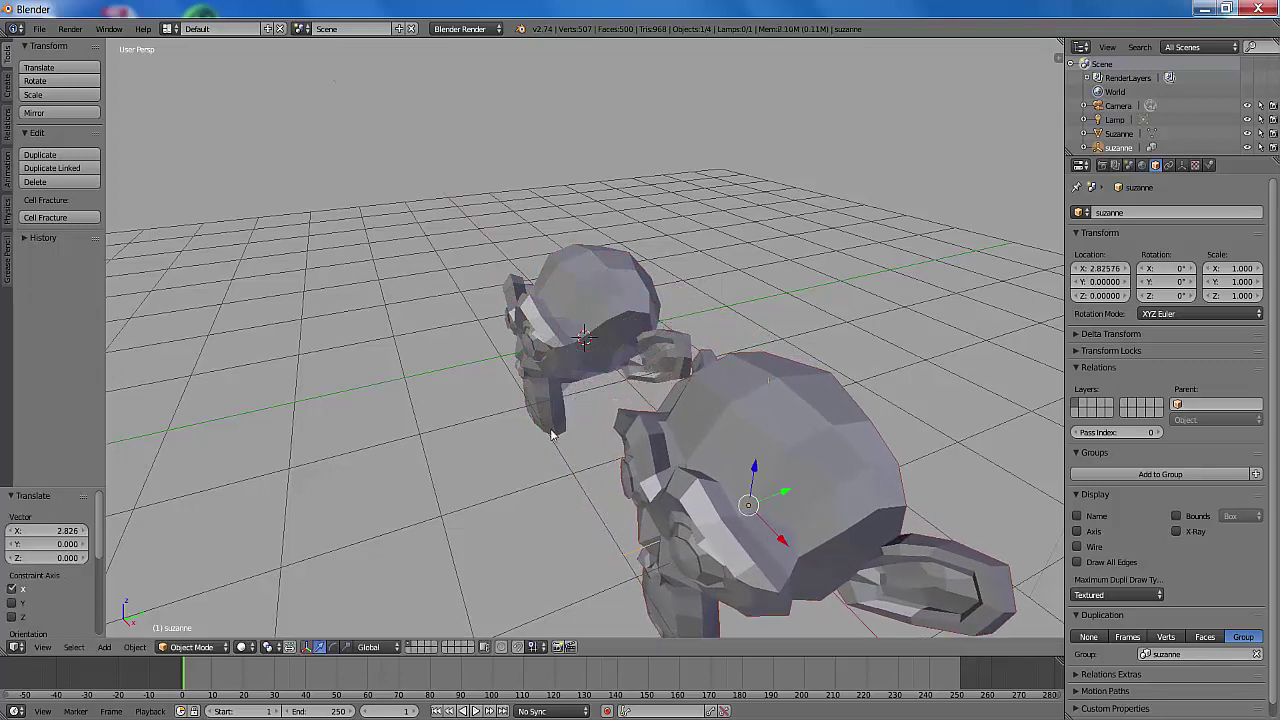
Set up a front orthographic view of both monkeys and align the camera to that view
{"action": "scroll", "coordinate": [551, 434], "scroll_direction": "down", "scroll_amount": 3}
{"action": "scroll", "coordinate": [551, 434], "scroll_direction": "down", "scroll_amount": 2}
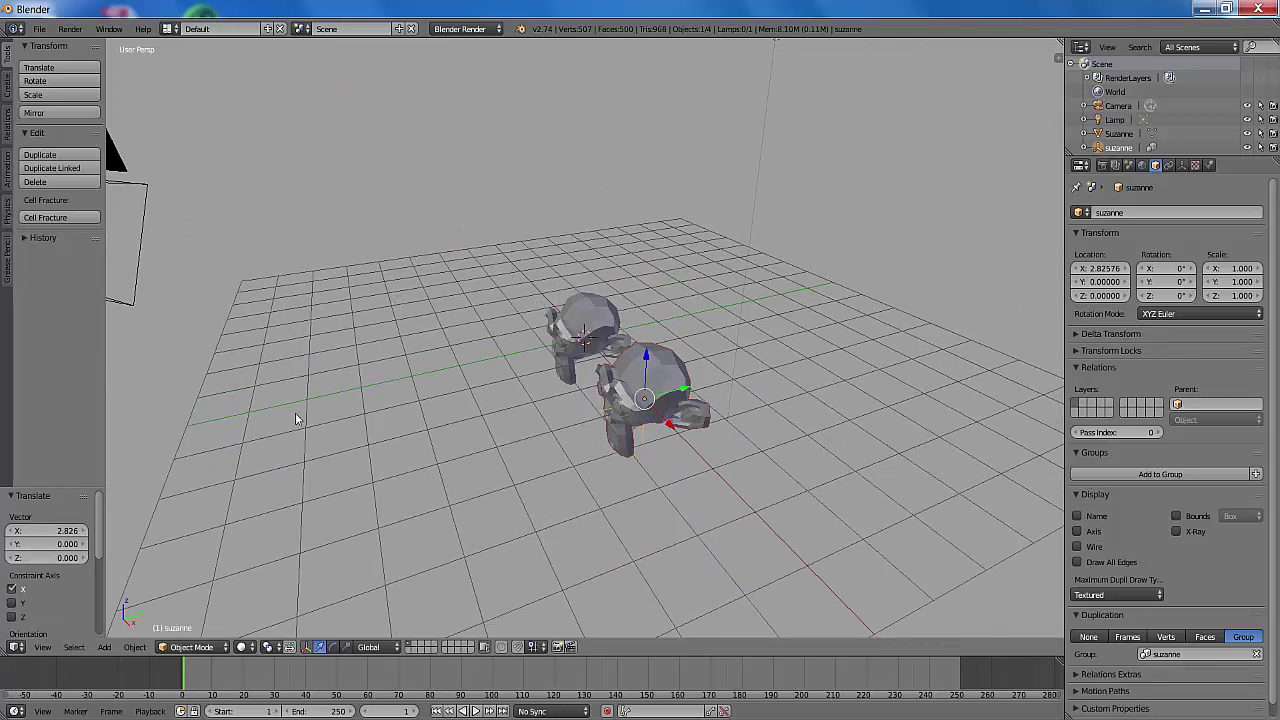
{"action": "left_click", "coordinate": [43, 647]}
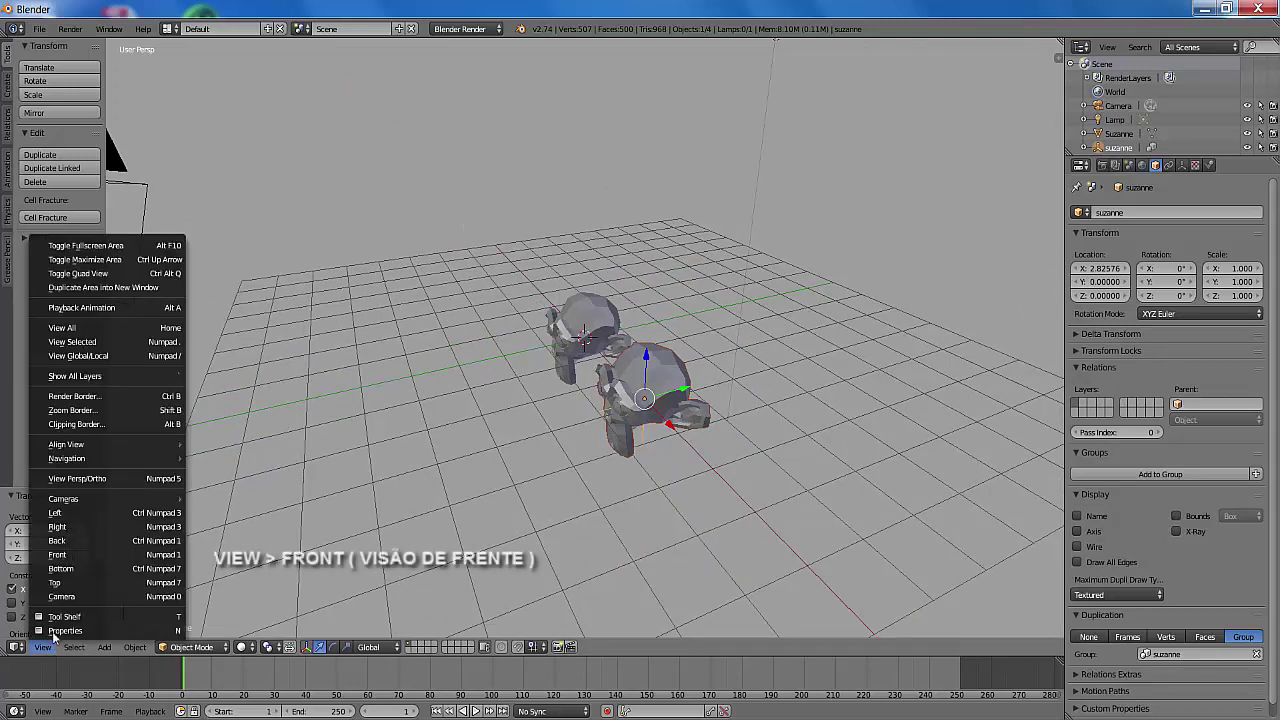
{"action": "left_click", "coordinate": [60, 554]}
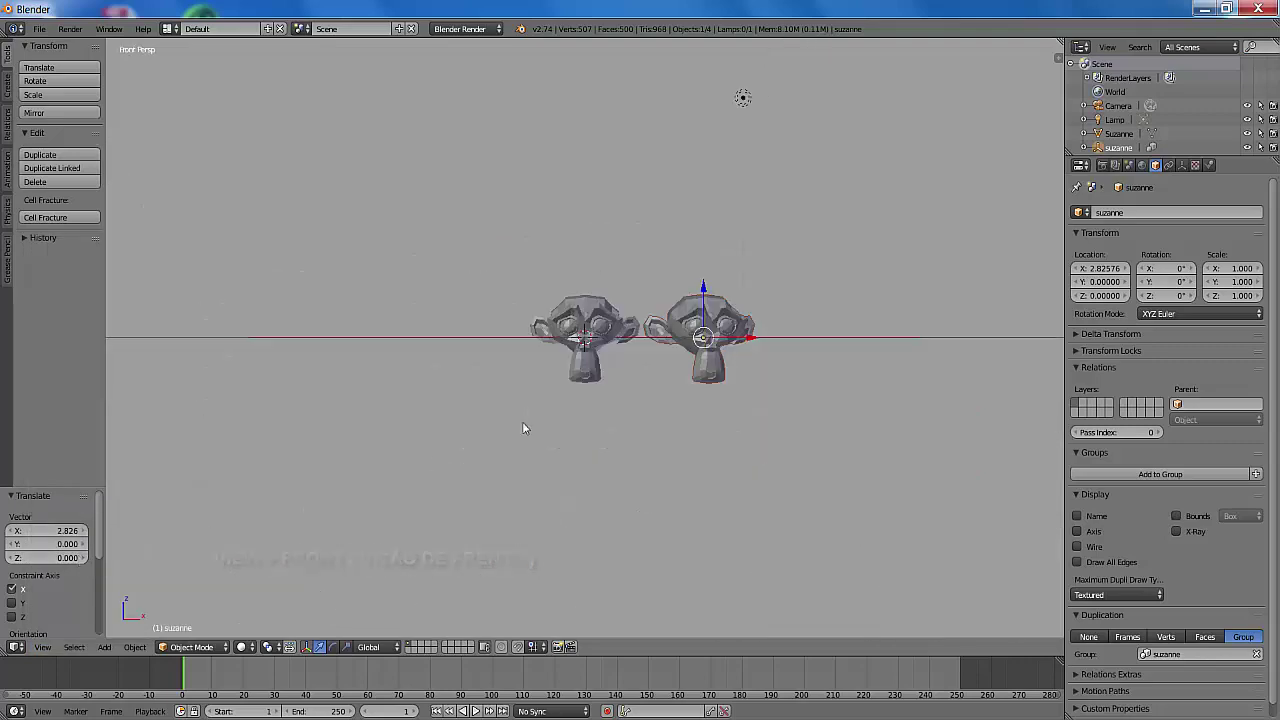
{"action": "left_click", "coordinate": [43, 647]}
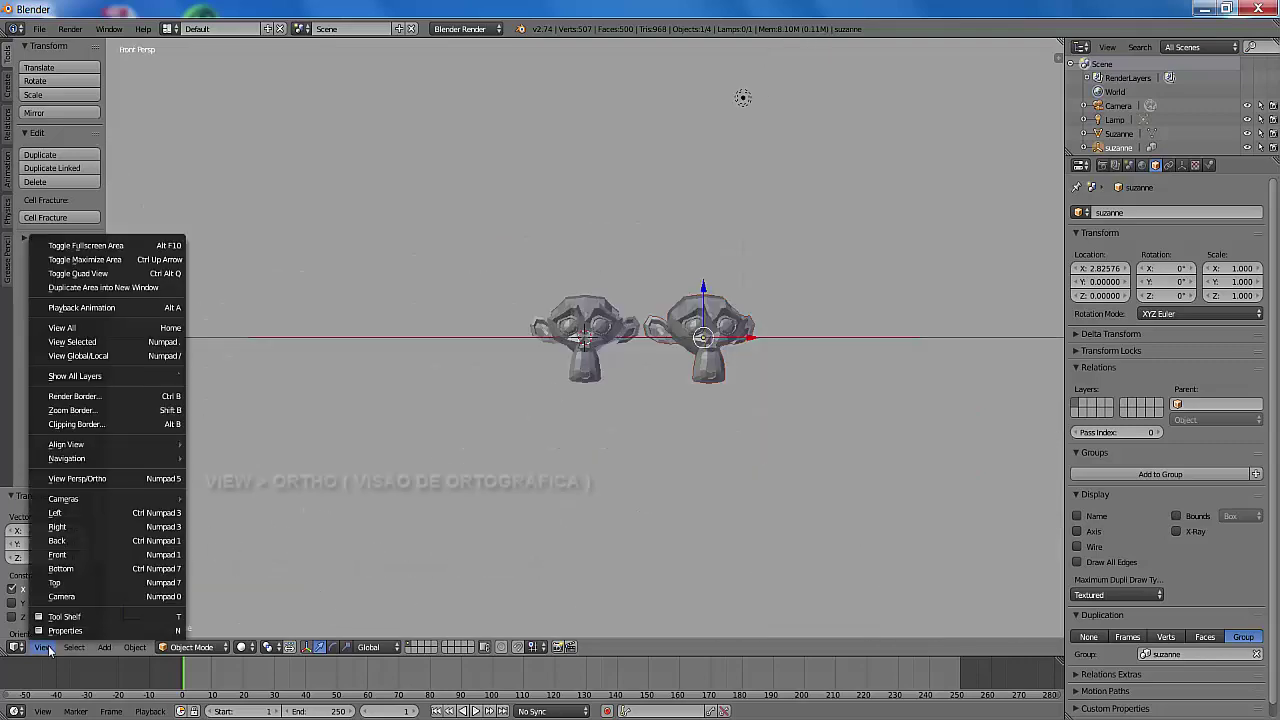
{"action": "left_click", "coordinate": [103, 478]}
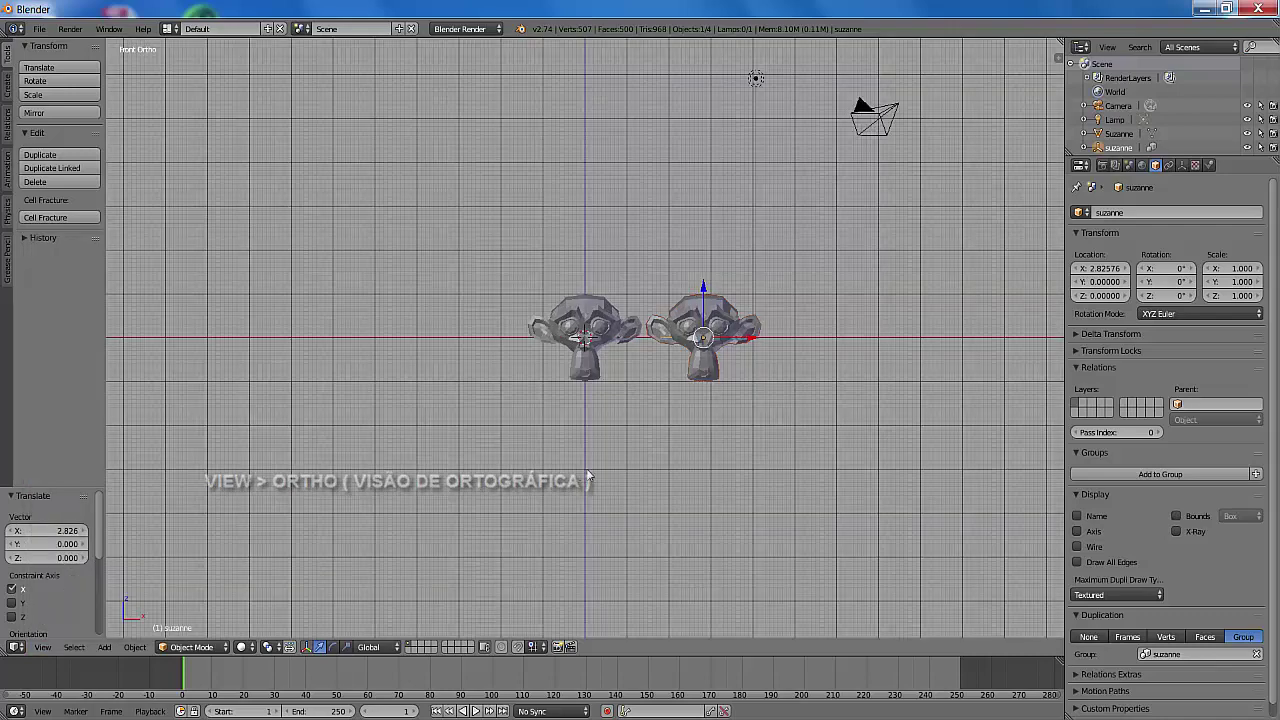
{"action": "scroll", "coordinate": [635, 453], "scroll_direction": "up", "scroll_amount": 2}
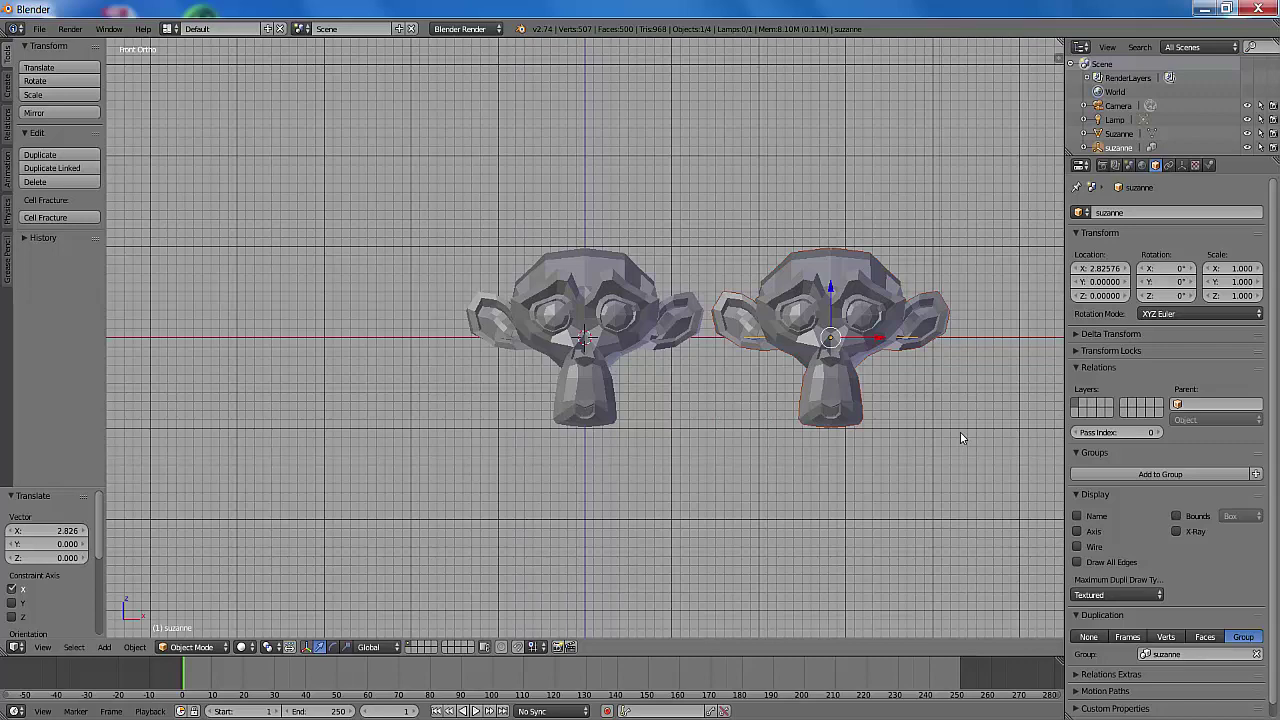
{"action": "scroll", "coordinate": [960, 432], "scroll_direction": "down", "scroll_amount": 3}
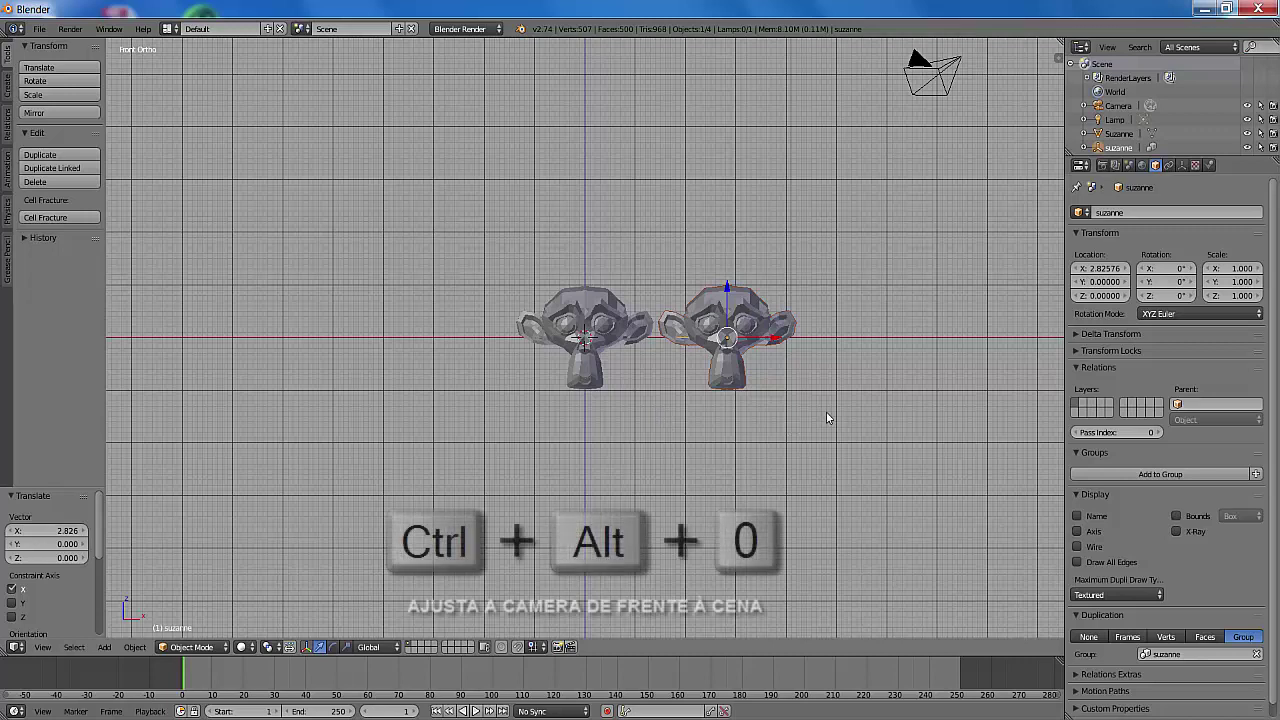
{"action": "key", "text": "ctrl+alt+KP_0"}
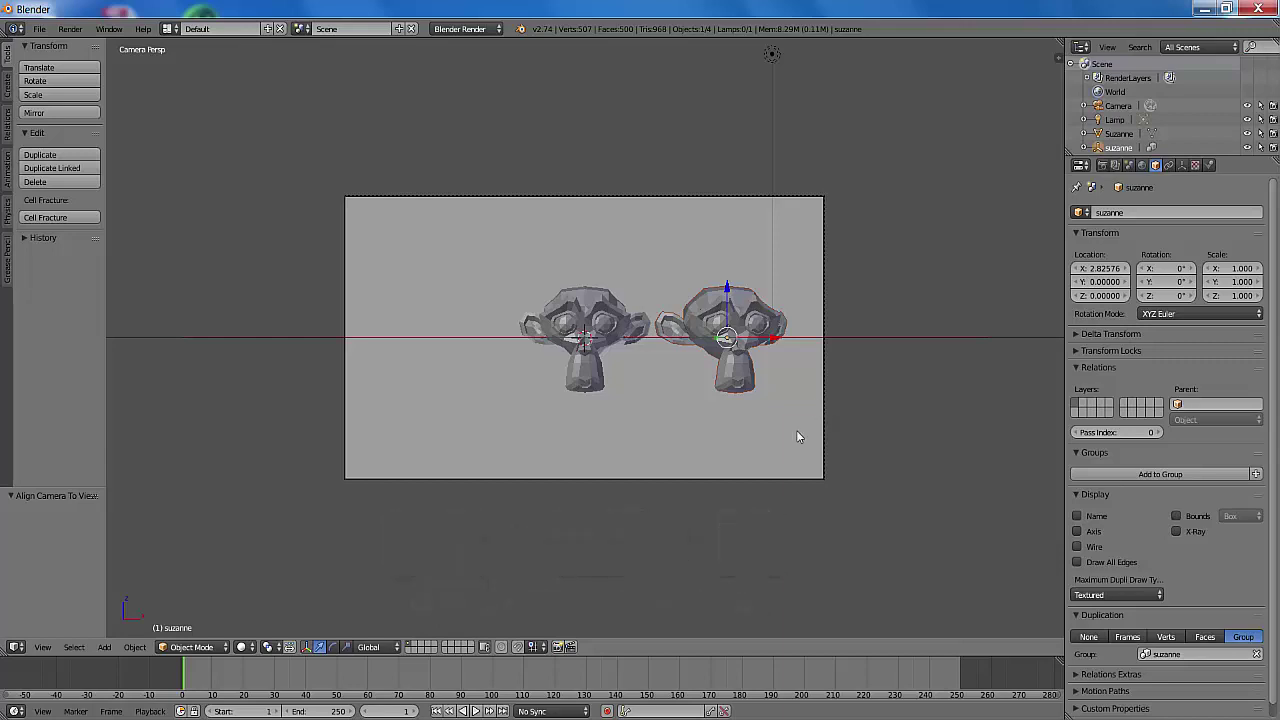
Make the camera orthographic with a scale of about 5.614 and an X shift of 0.250 to frame both monkeys
{"action": "right_click", "coordinate": [714, 479]}
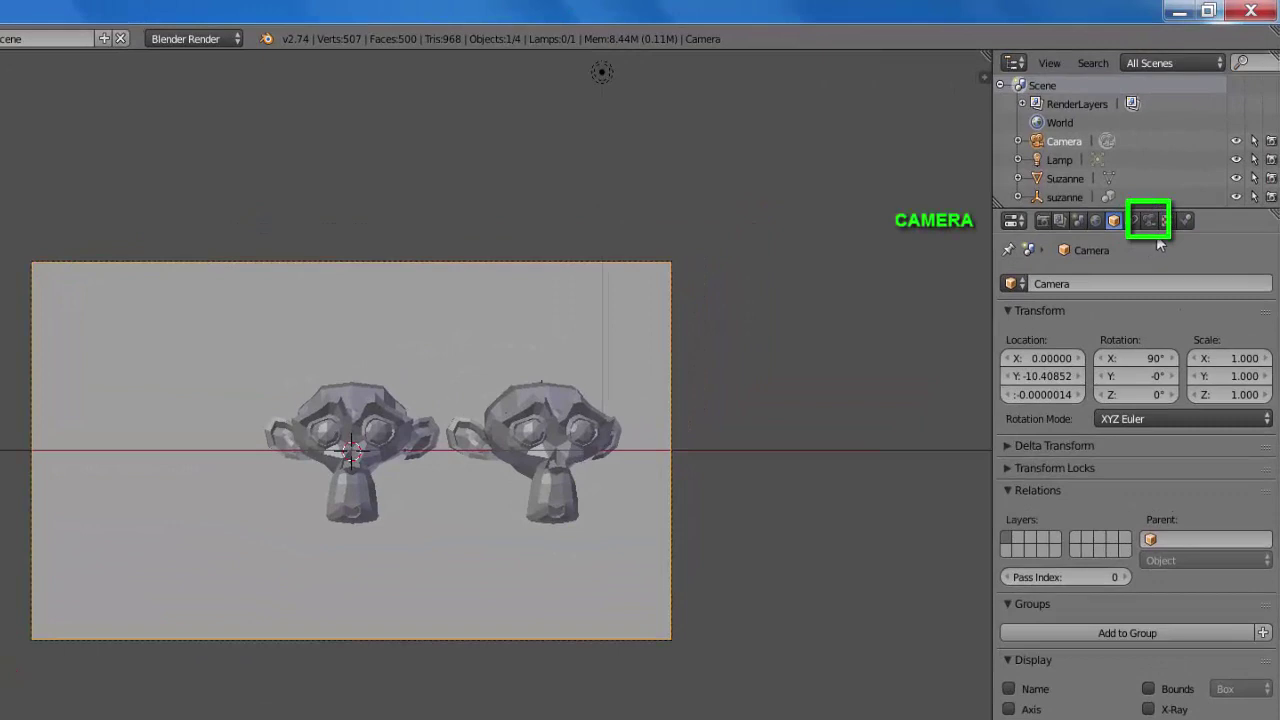
{"action": "left_click", "coordinate": [1151, 225]}
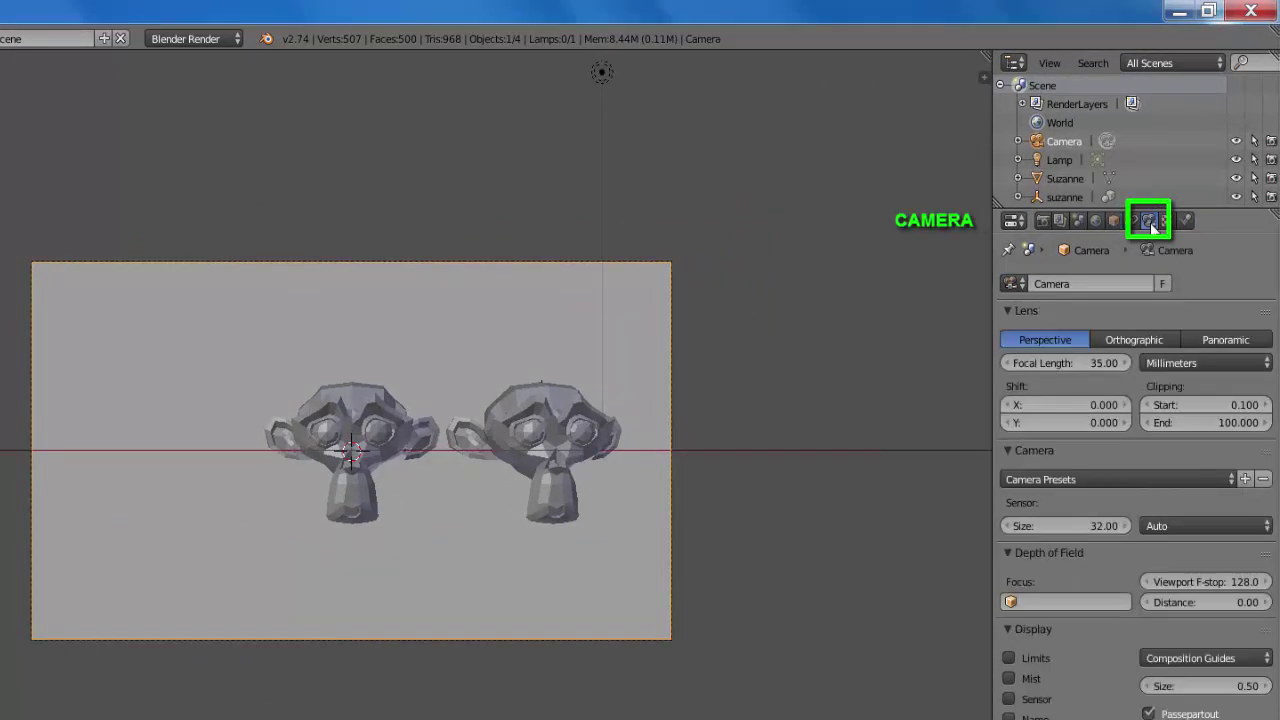
{"action": "left_click", "coordinate": [1132, 338]}
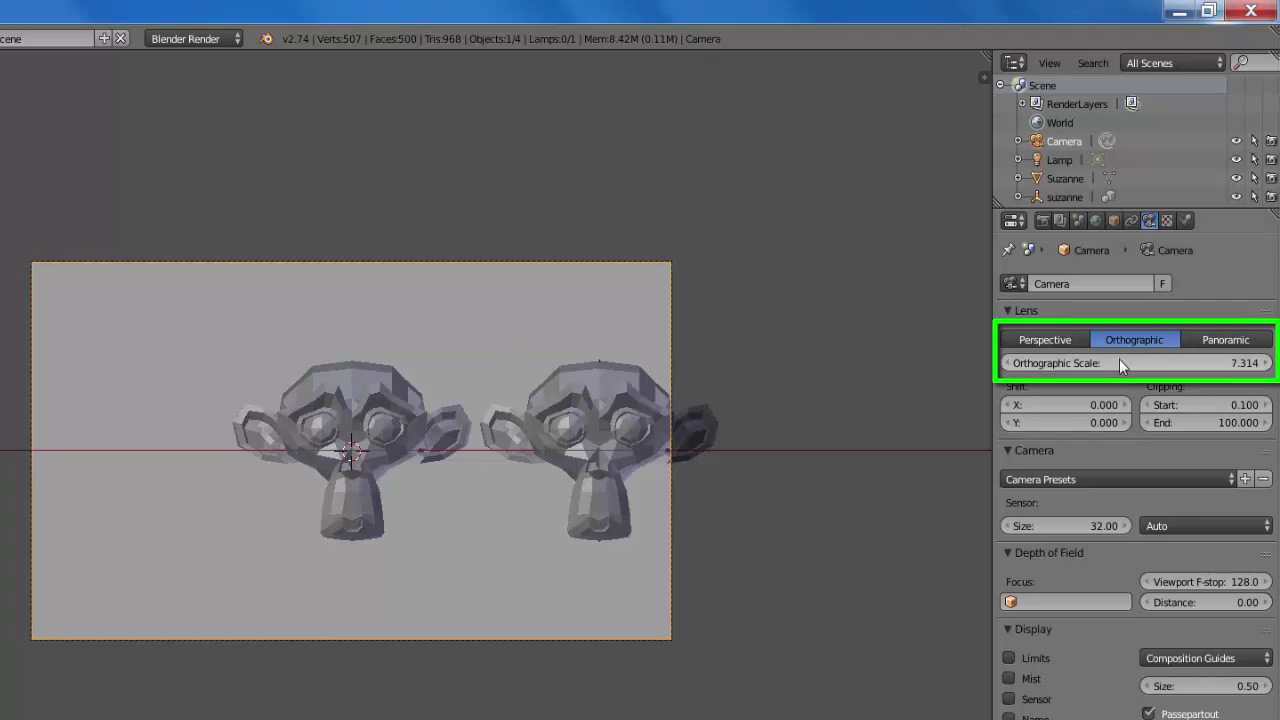
{"action": "left_click_drag", "start_coordinate": [1119, 359], "coordinate": [1089, 370]}
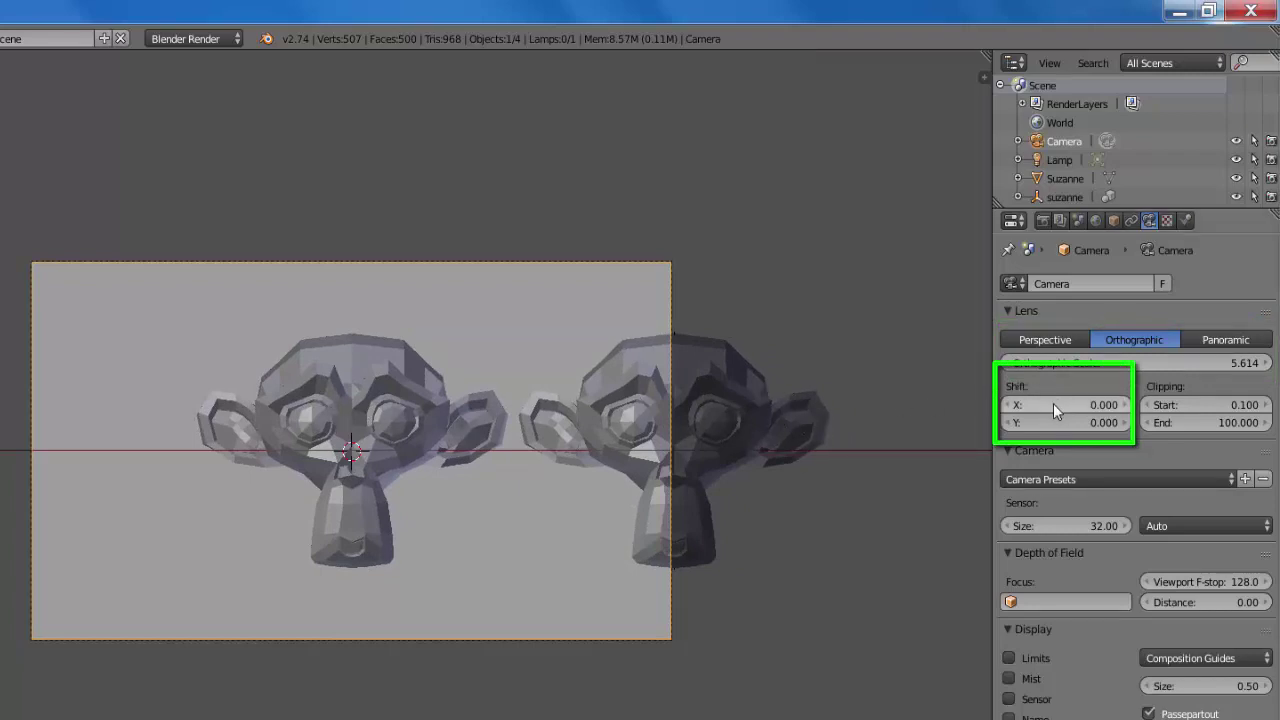
{"action": "left_click_drag", "start_coordinate": [1053, 403], "coordinate": [1114, 403]}
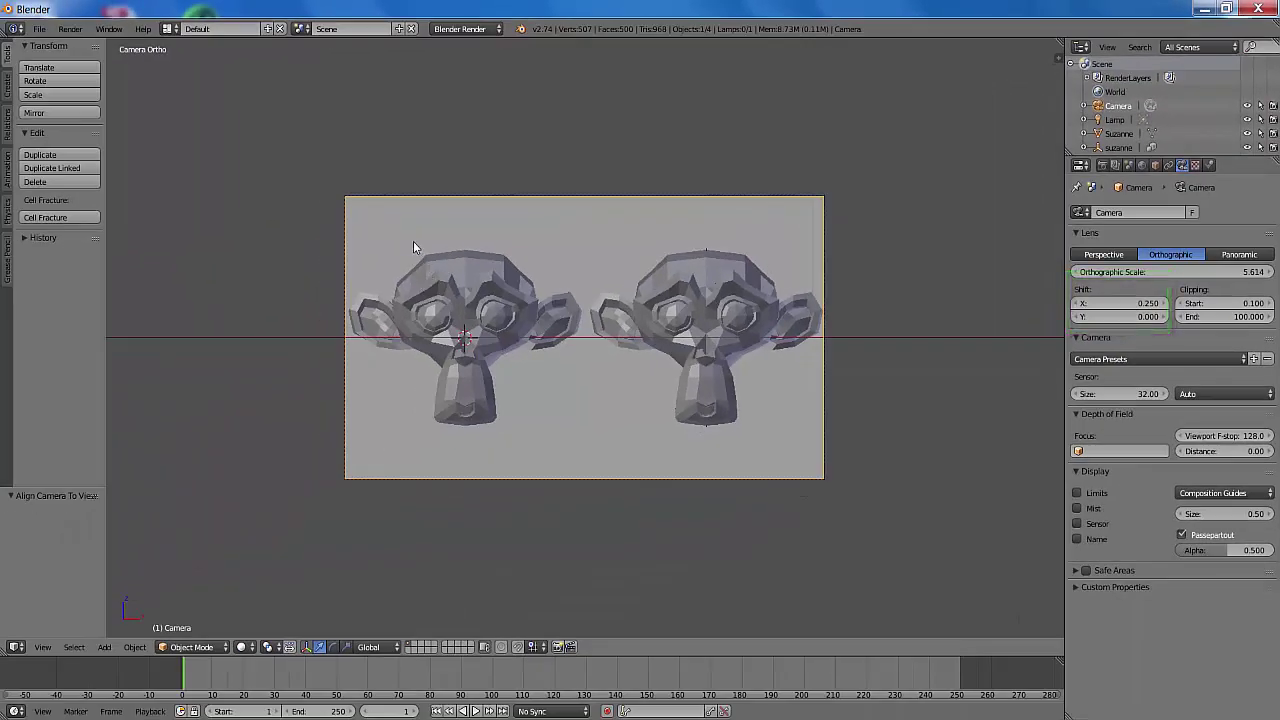
Select the original monkey, show the render settings, and render the frame to check the lighting before returning to the scene
{"action": "right_click", "coordinate": [474, 280]}
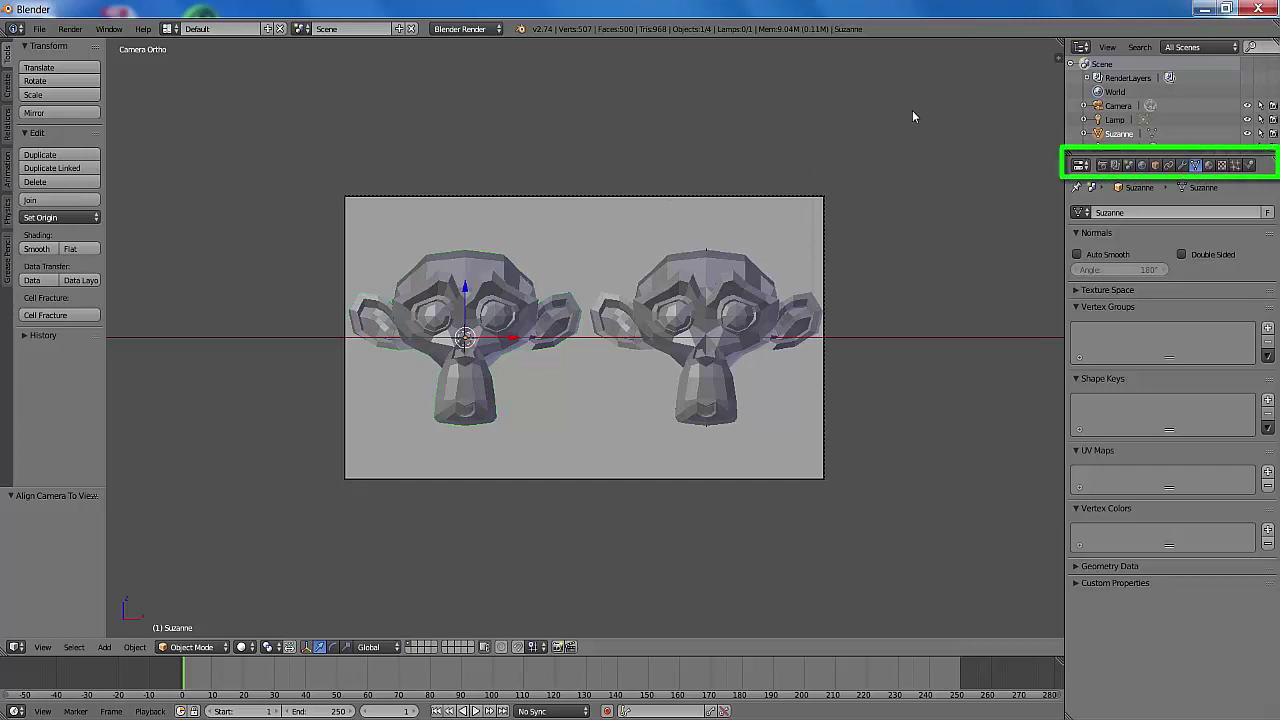
{"action": "left_click", "coordinate": [1103, 166]}
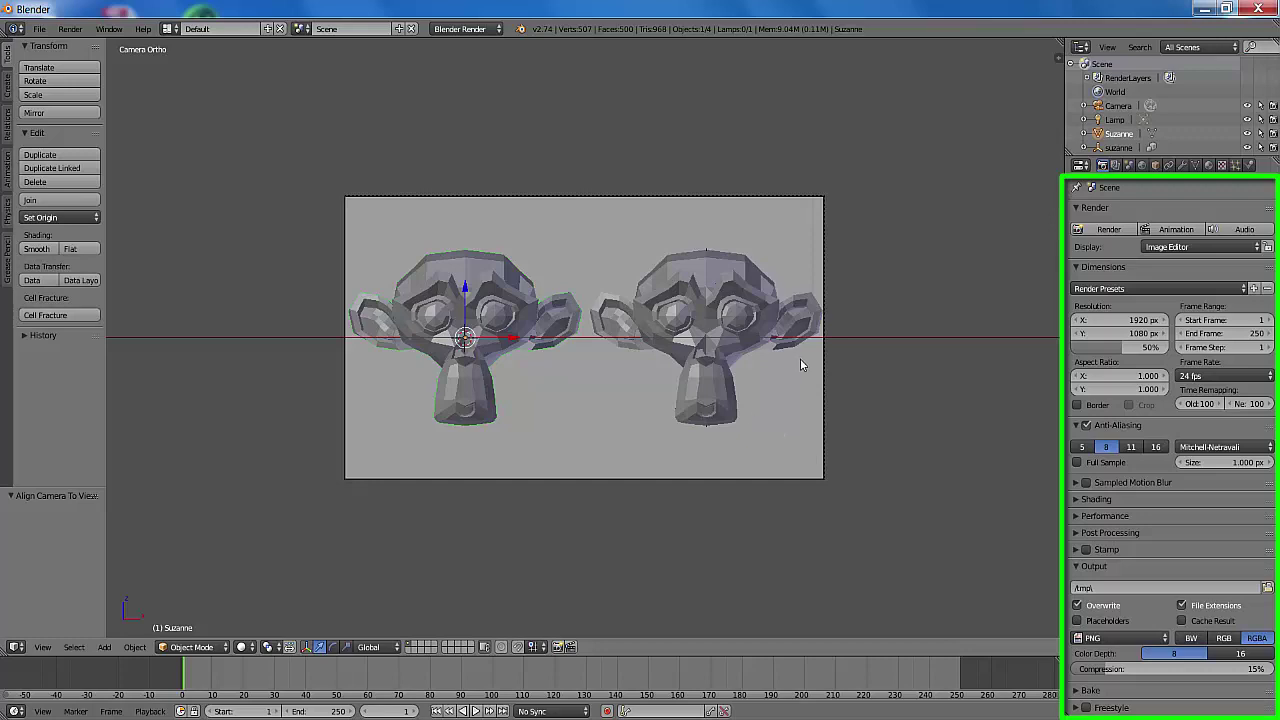
{"action": "key", "text": "F12"}
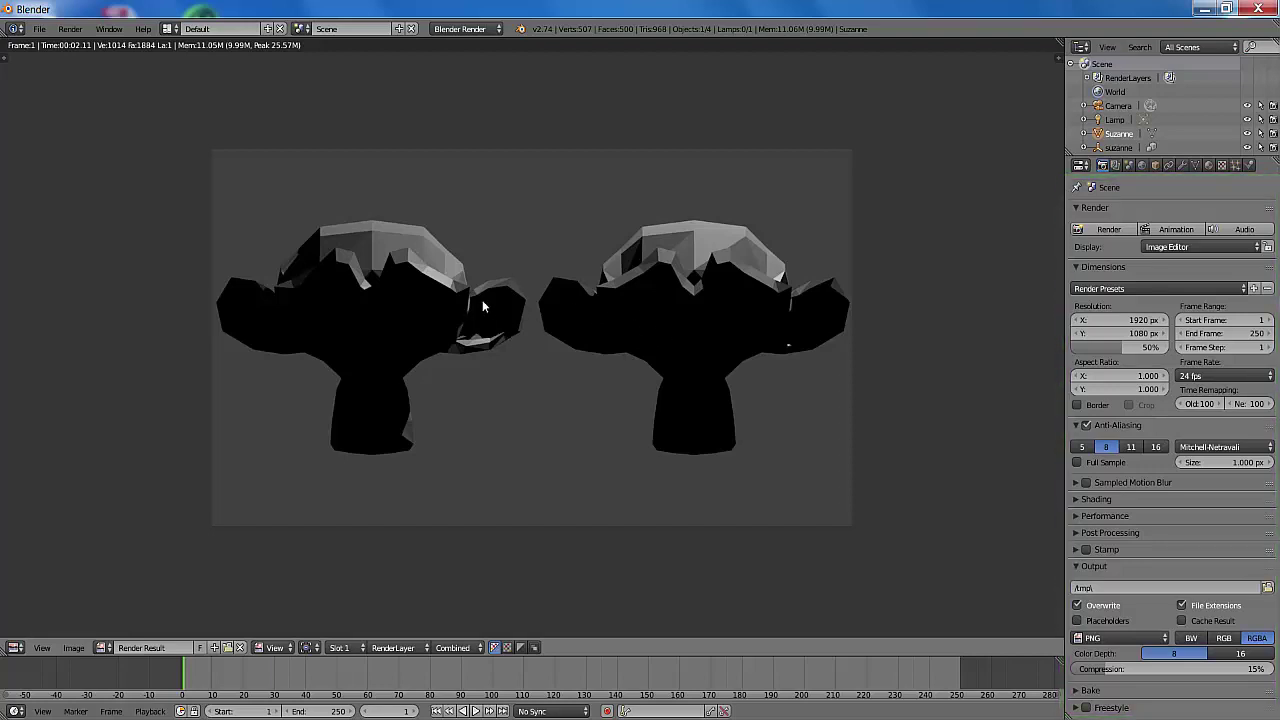
{"action": "key", "text": "Escape"}
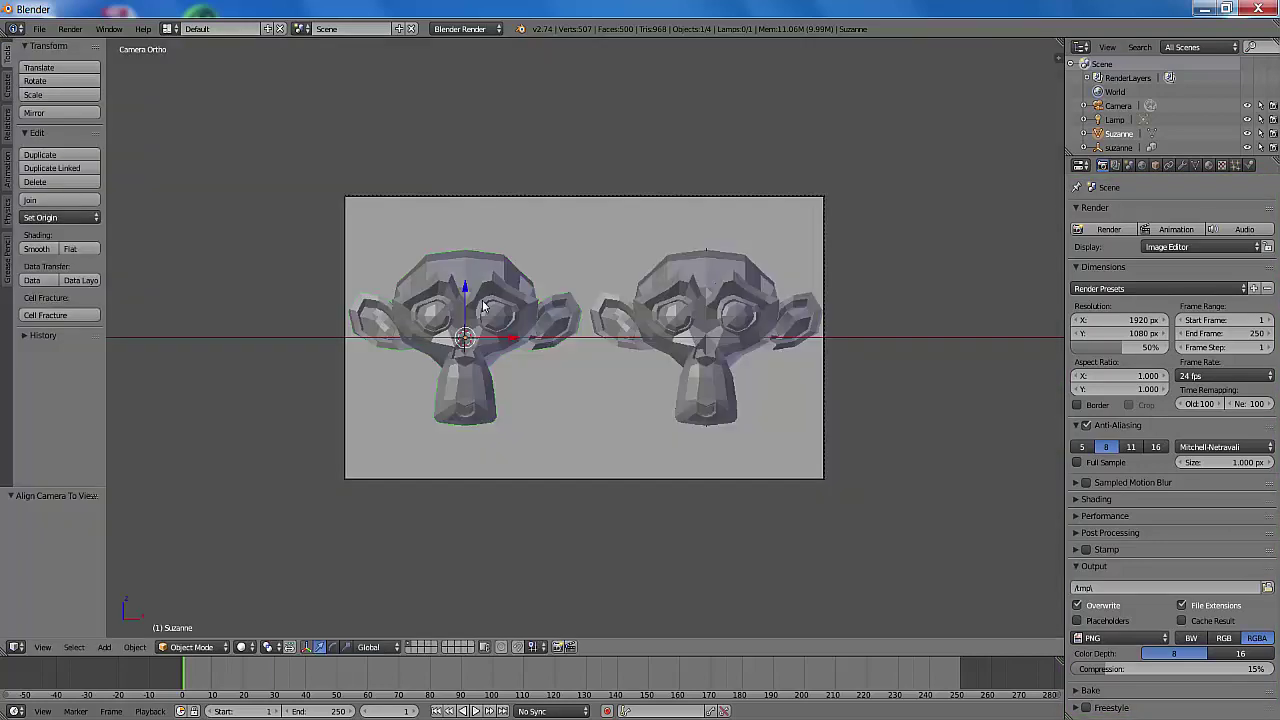
From the top view, move the lamp about 5.58 units along negative Y in front of the monkeys and test-render the lighting
{"action": "left_click", "coordinate": [50, 647]}
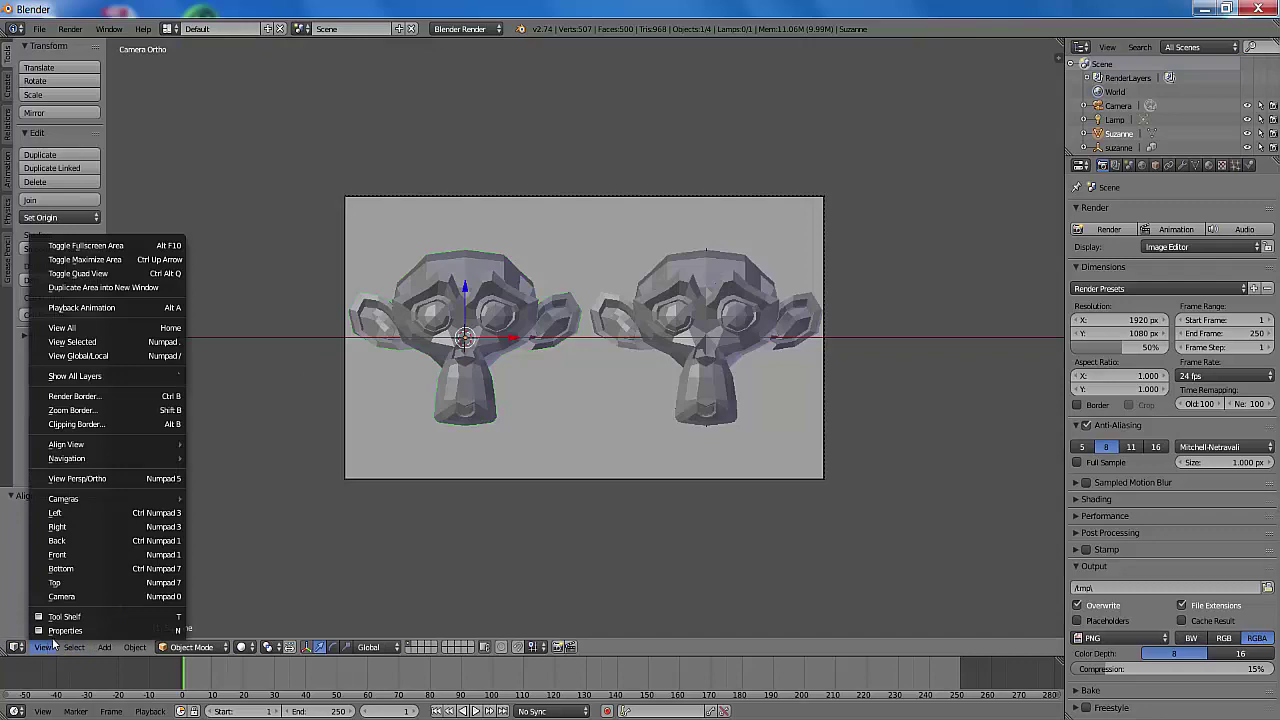
{"action": "left_click", "coordinate": [70, 584]}
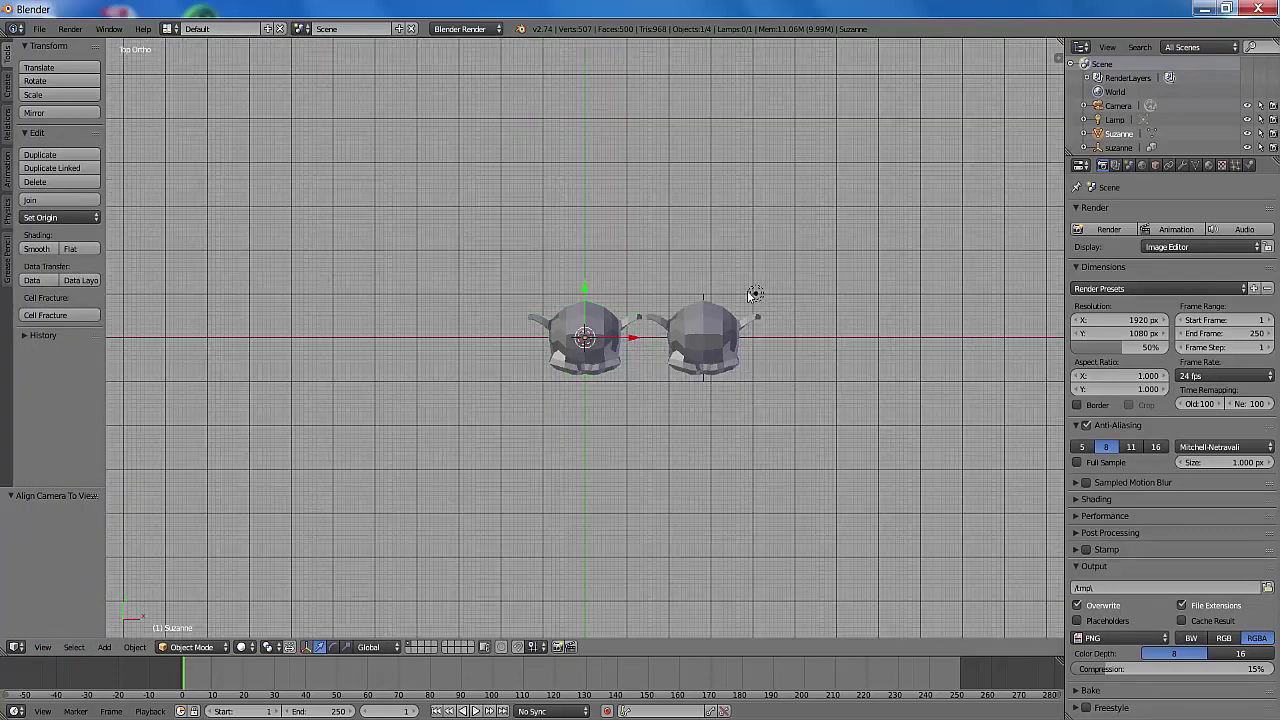
{"action": "right_click", "coordinate": [754, 294]}
{"action": "left_click_drag", "start_coordinate": [755, 243], "coordinate": [752, 488]}
{"action": "key", "text": "F12"}
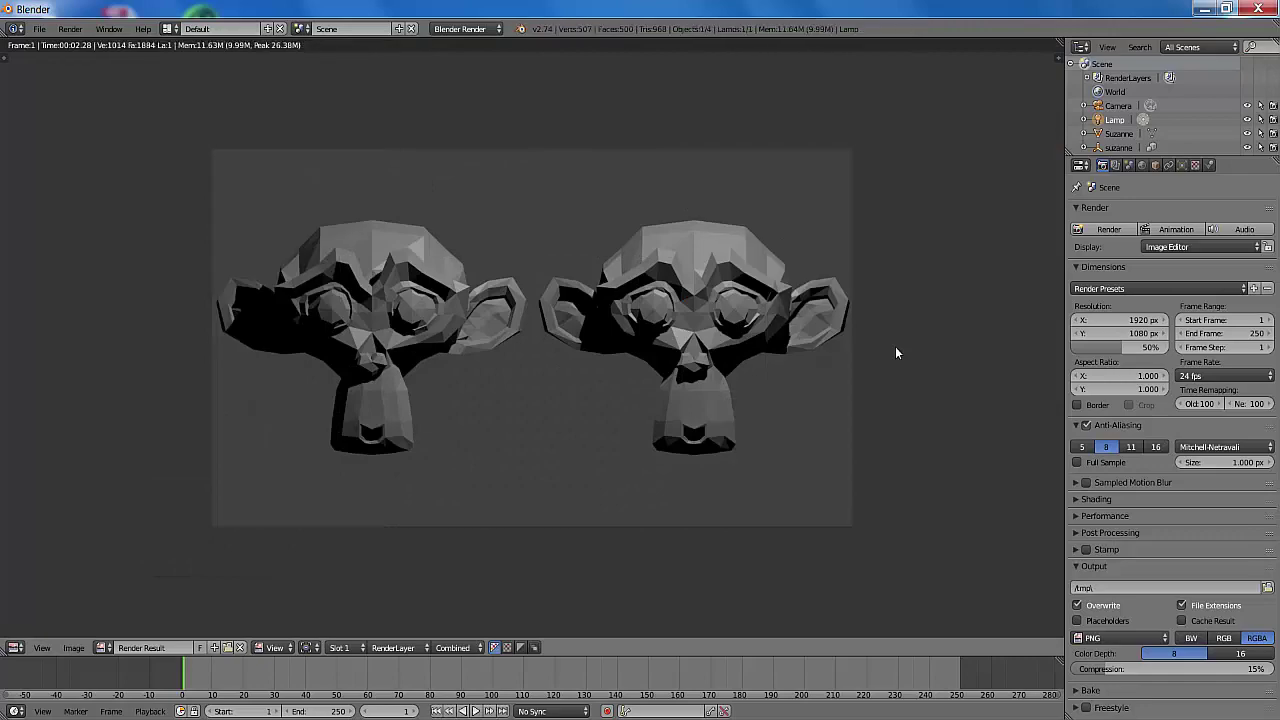
{"action": "key", "text": "Escape"}
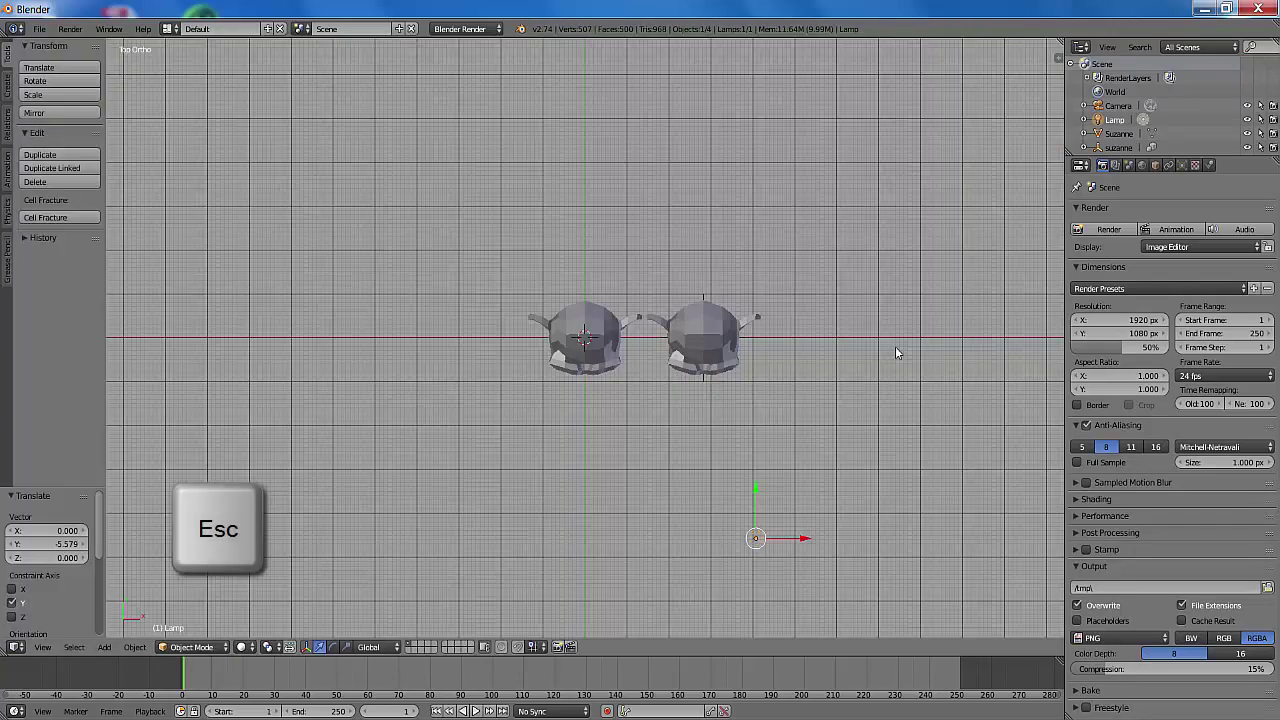
From the camera view, rotate the monkey group instance 90 degrees about the global Z axis
{"action": "left_click", "coordinate": [50, 649]}
{"action": "left_click", "coordinate": [70, 597]}
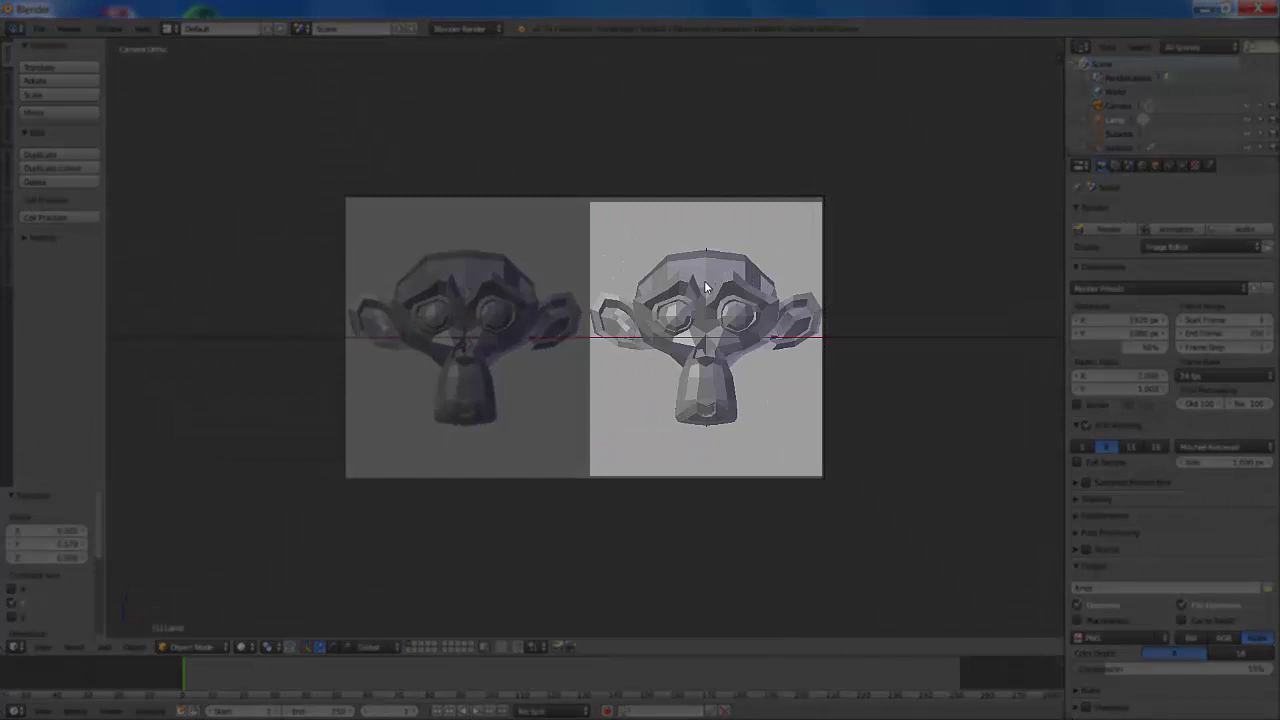
{"action": "right_click", "coordinate": [704, 281]}
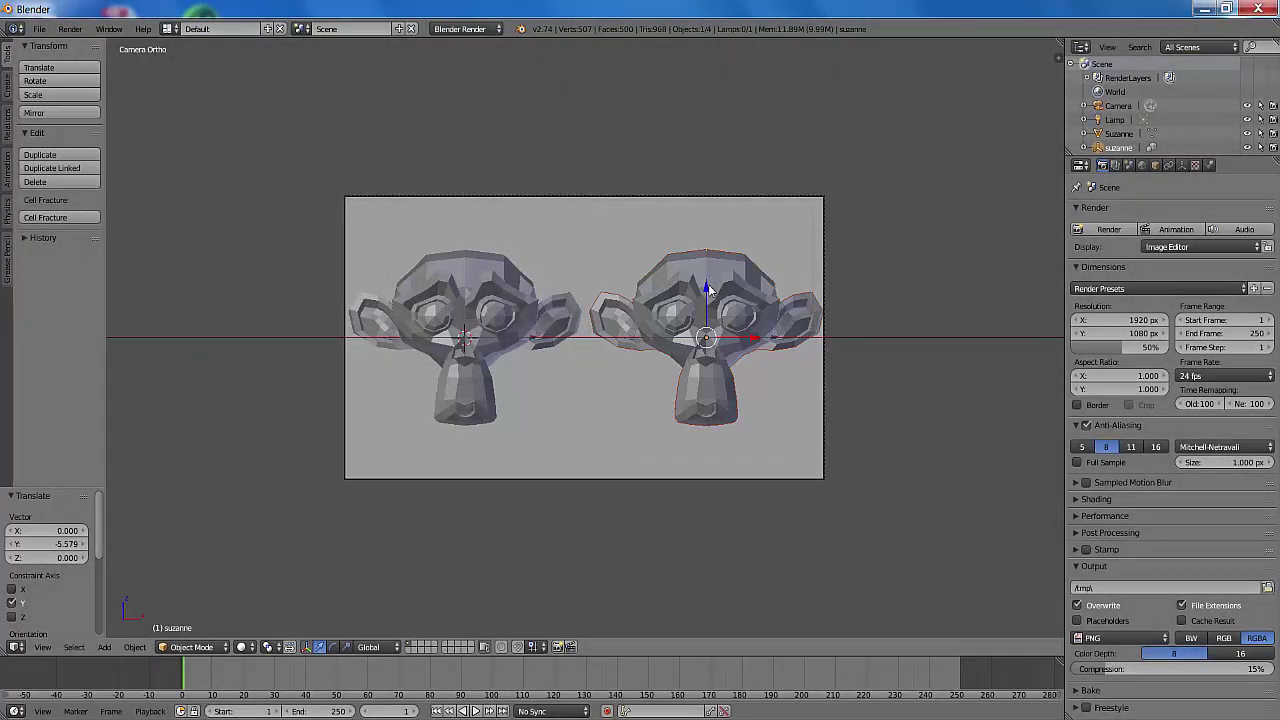
{"action": "key", "text": "r"}
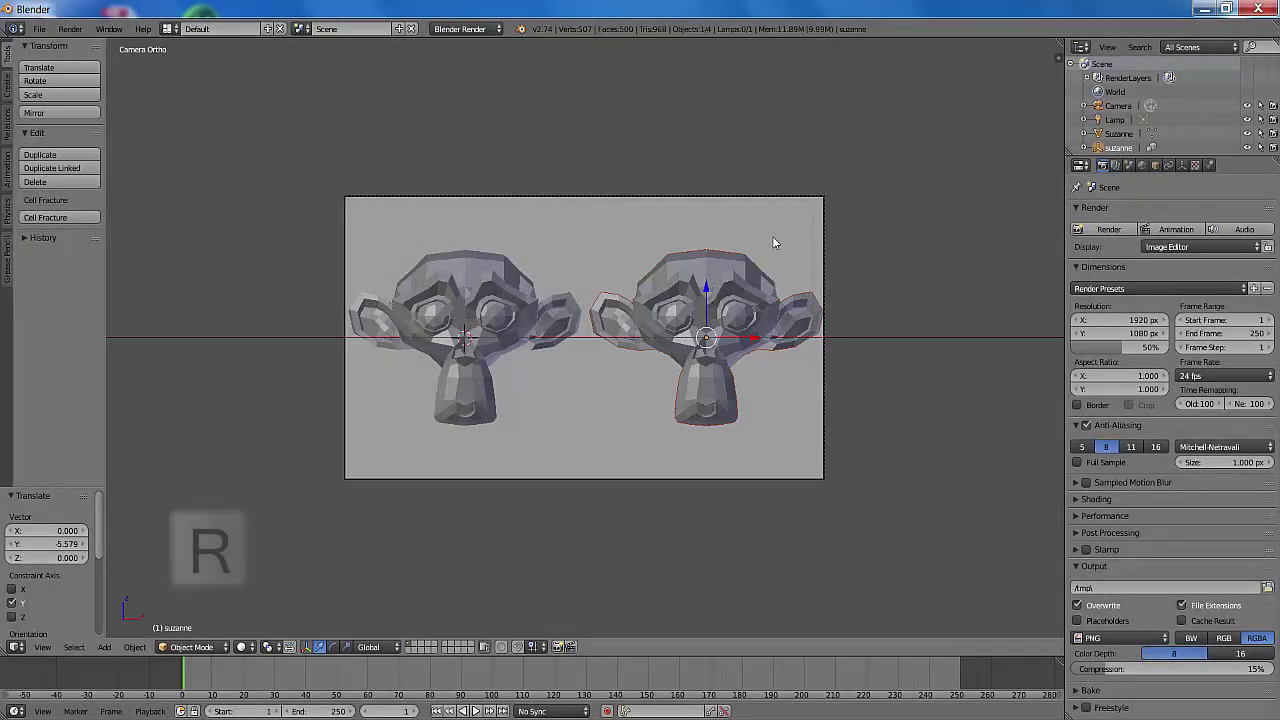
{"action": "type", "text": "z90"}
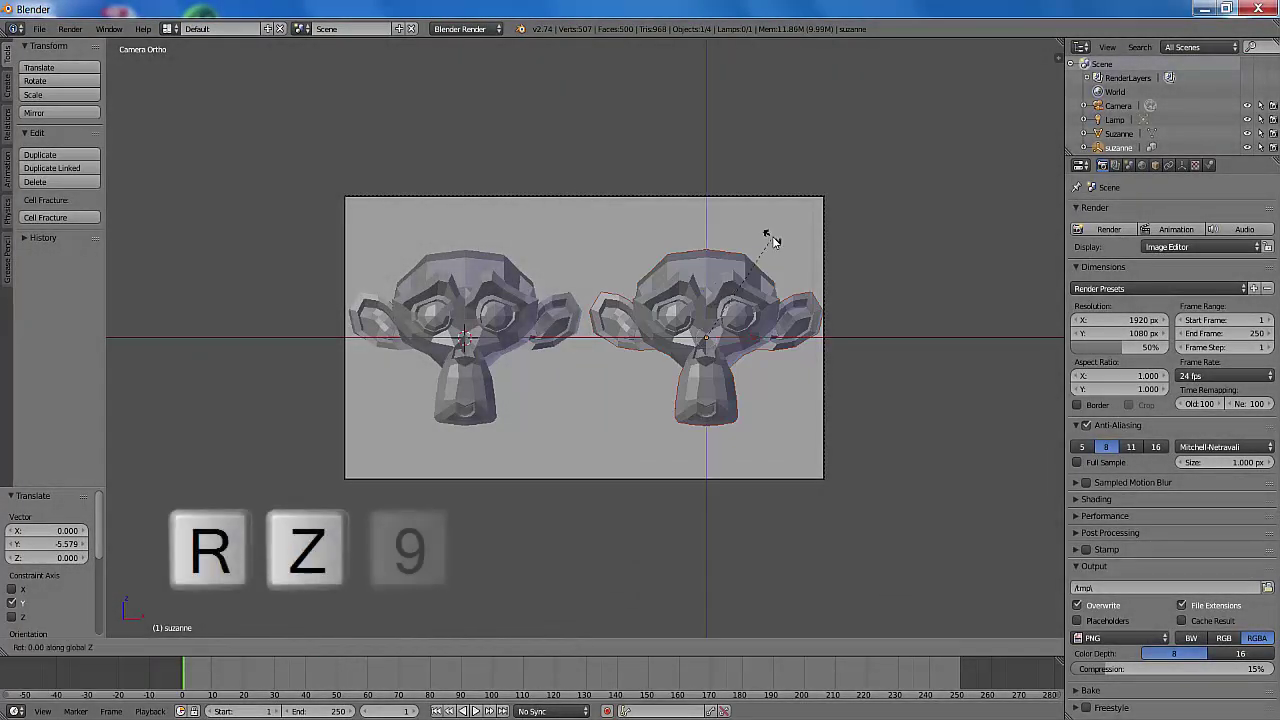
{"action": "left_click", "coordinate": [771, 243]}
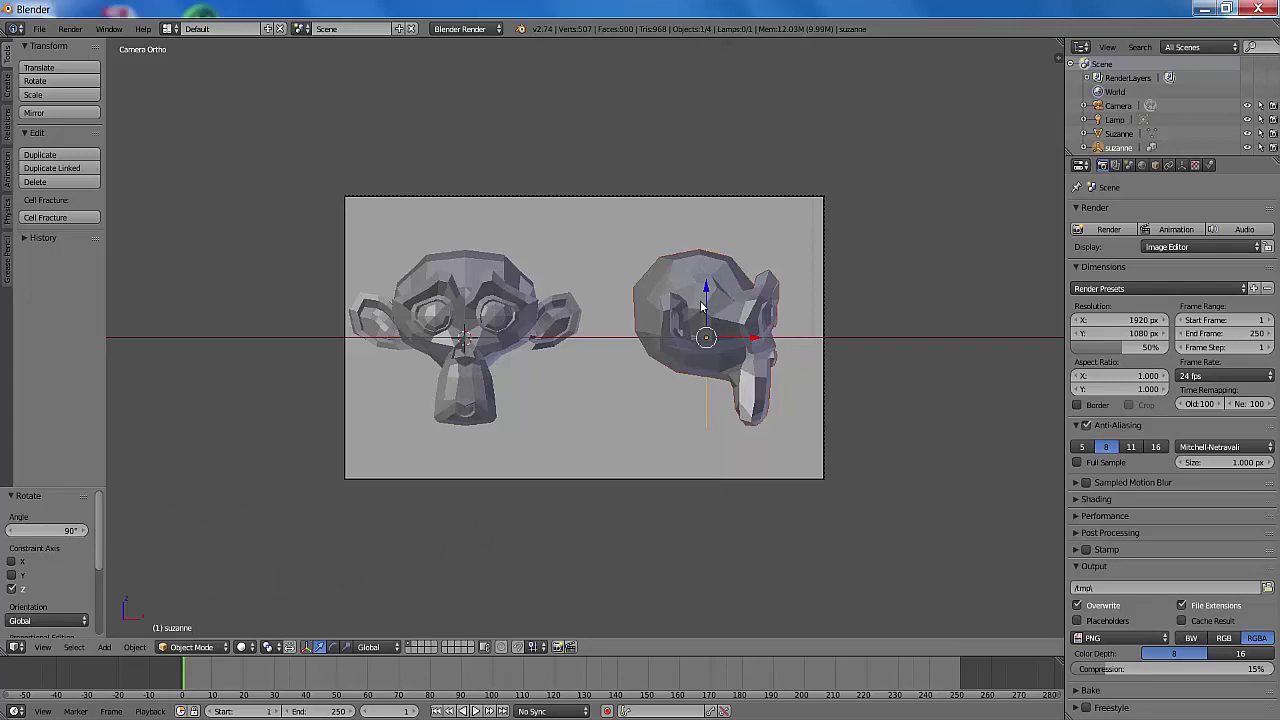
Select the original monkey and set the render shading's alpha mode to Transparent
{"action": "right_click", "coordinate": [489, 293]}
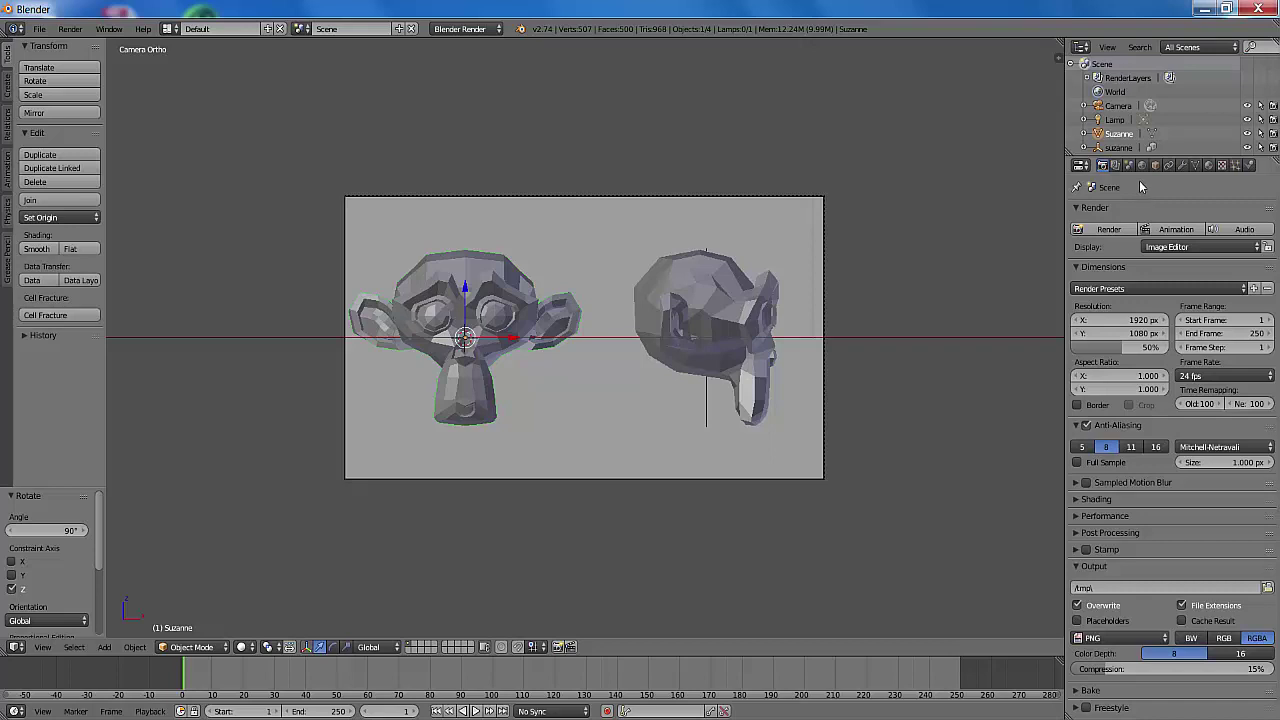
{"action": "left_click", "coordinate": [1075, 499]}
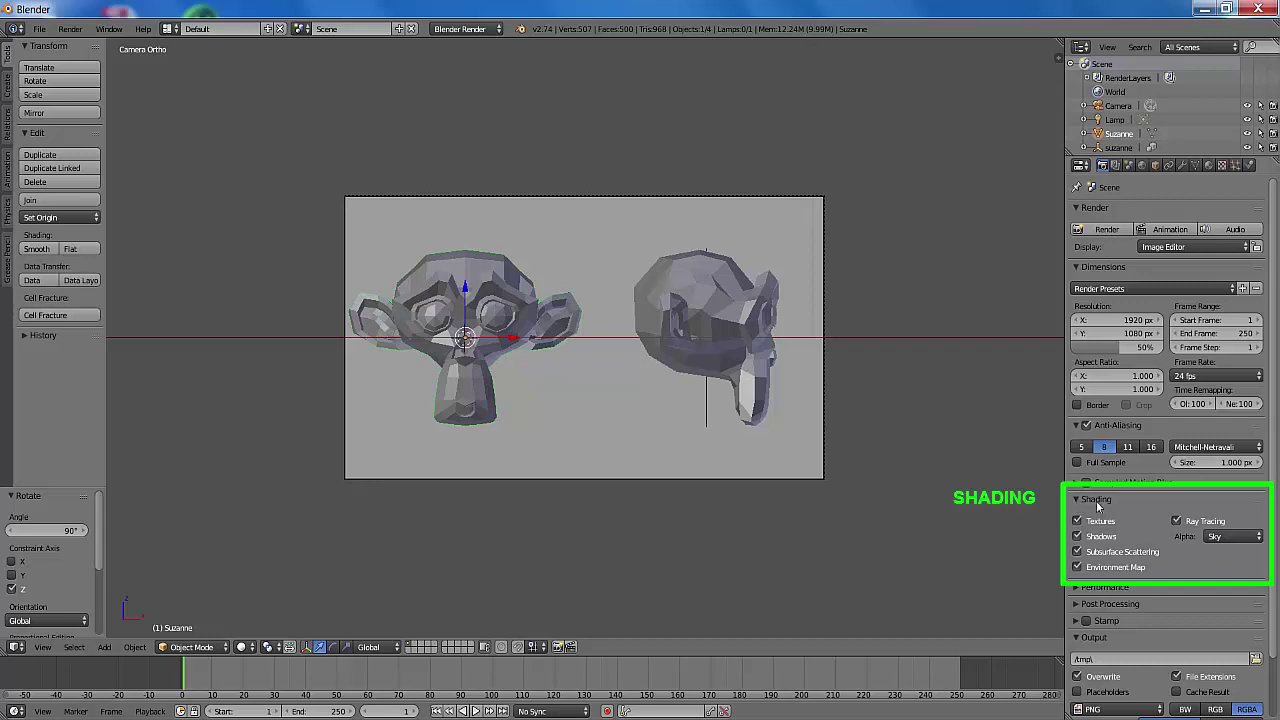
{"action": "left_click", "coordinate": [1255, 541]}
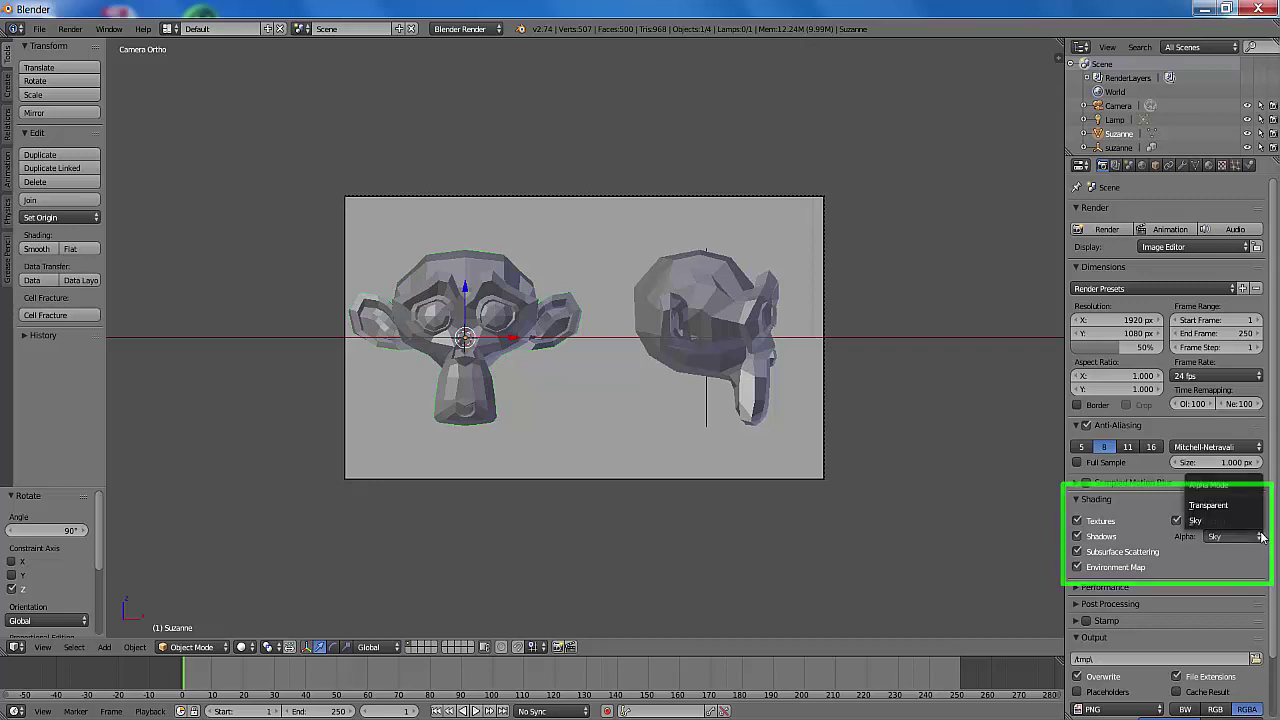
{"action": "left_click", "coordinate": [1216, 506]}
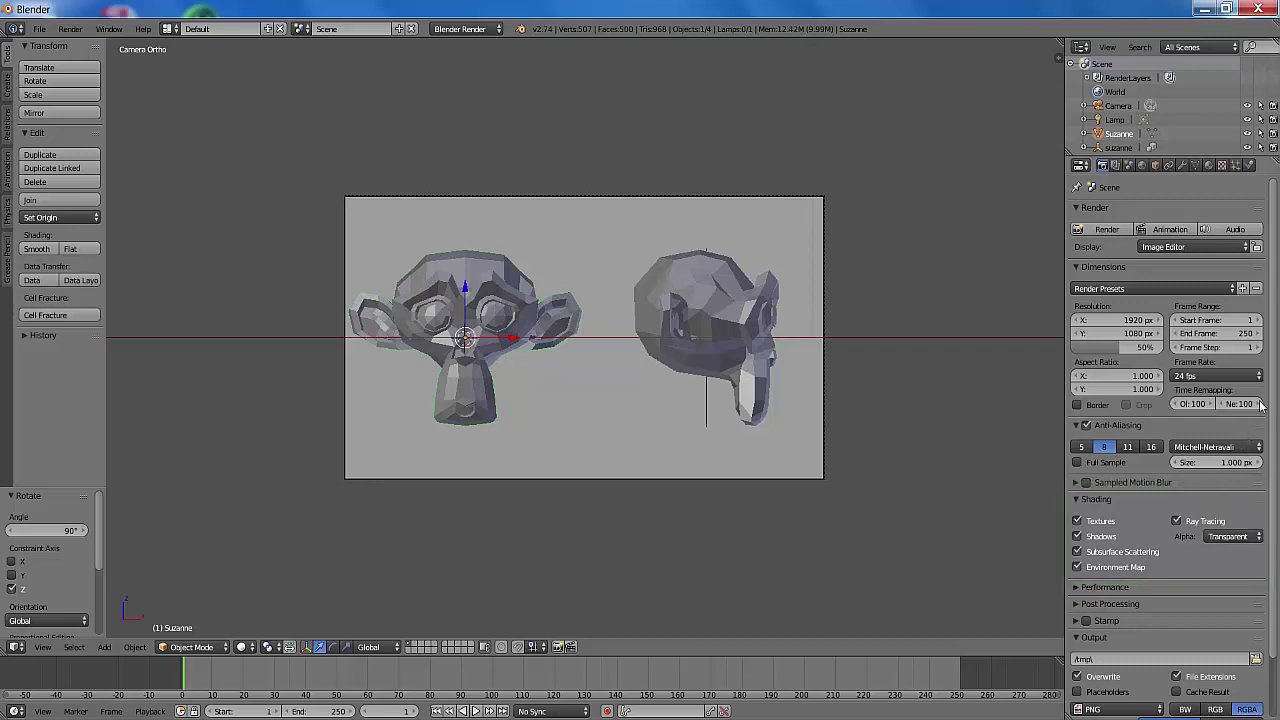
Enable Freestyle for the scene and render the frame to check the line drawing
{"action": "scroll", "coordinate": [1270, 350], "scroll_direction": "down", "scroll_amount": 3}
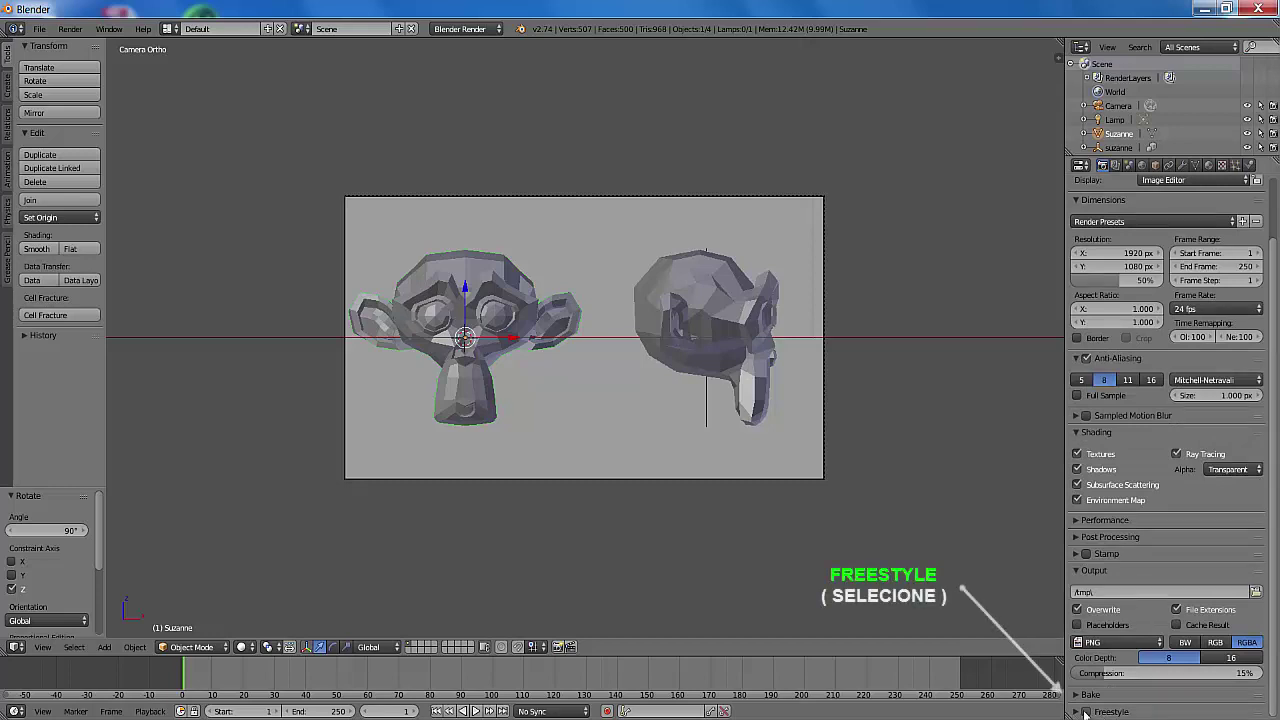
{"action": "left_click", "coordinate": [1086, 711]}
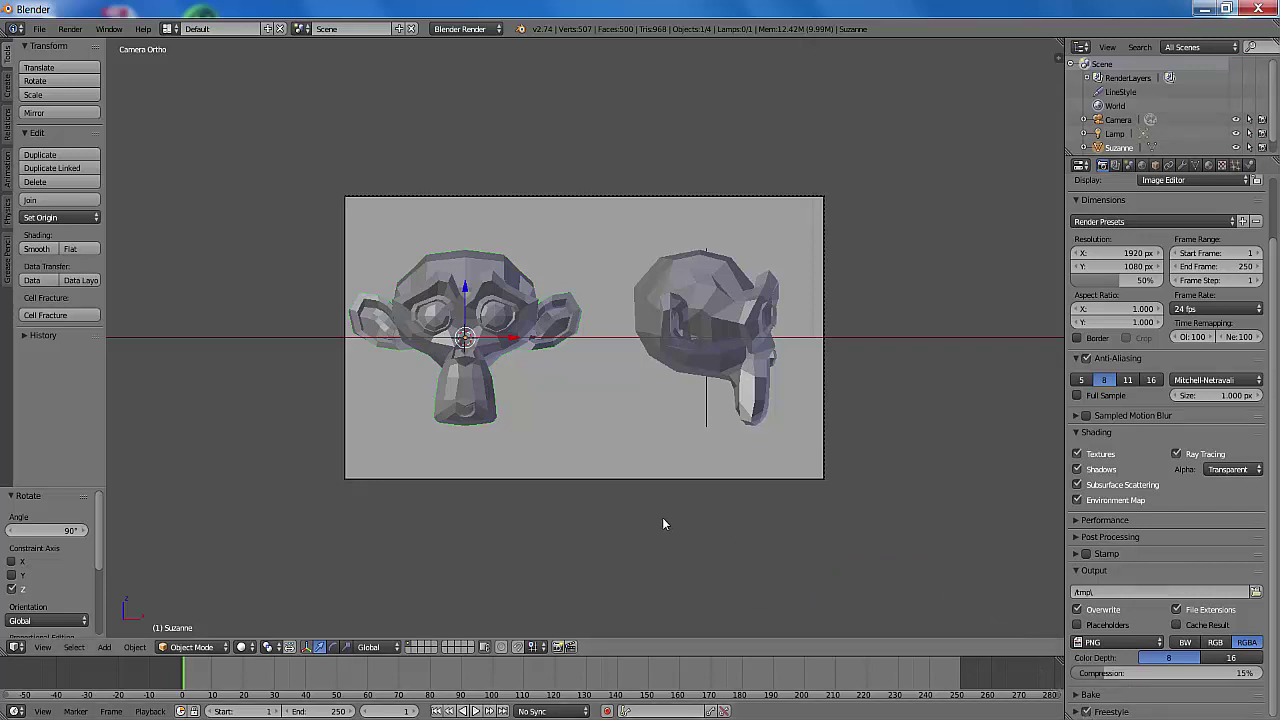
{"action": "key", "text": "F12"}
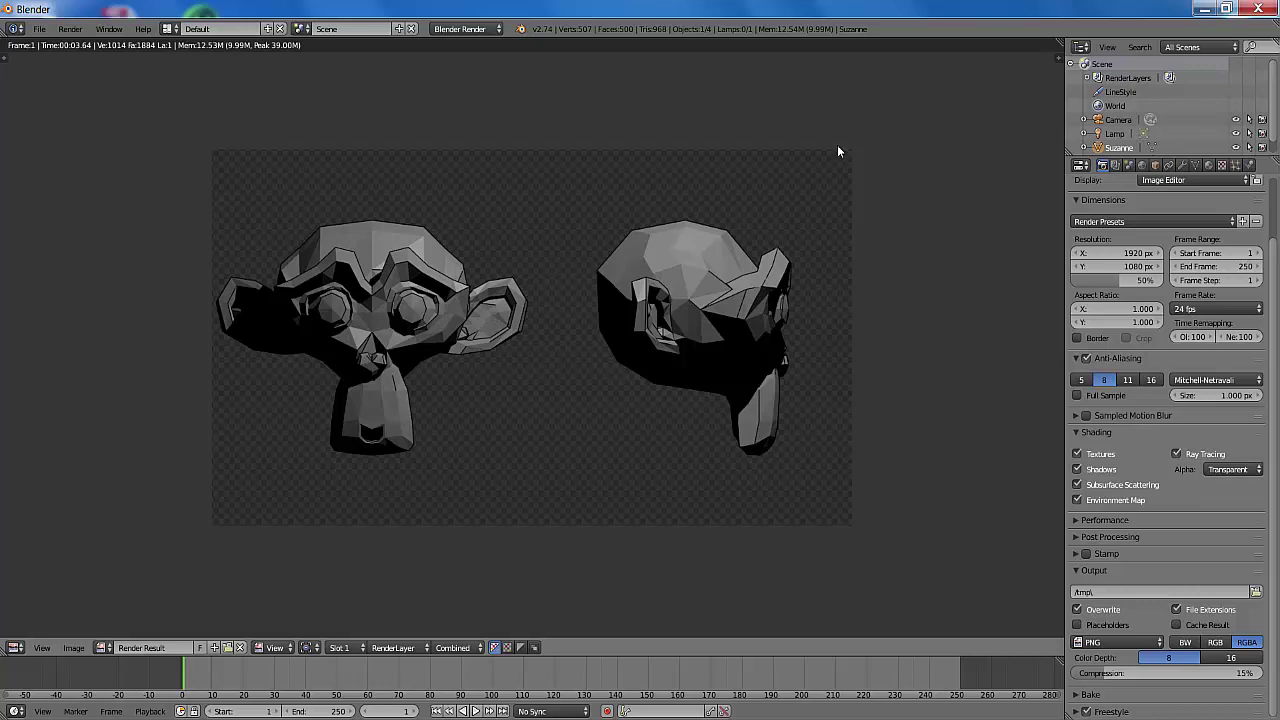
In the render layer's Freestyle settings, rename the existing line set to Linhas
{"action": "left_click", "coordinate": [1116, 166]}
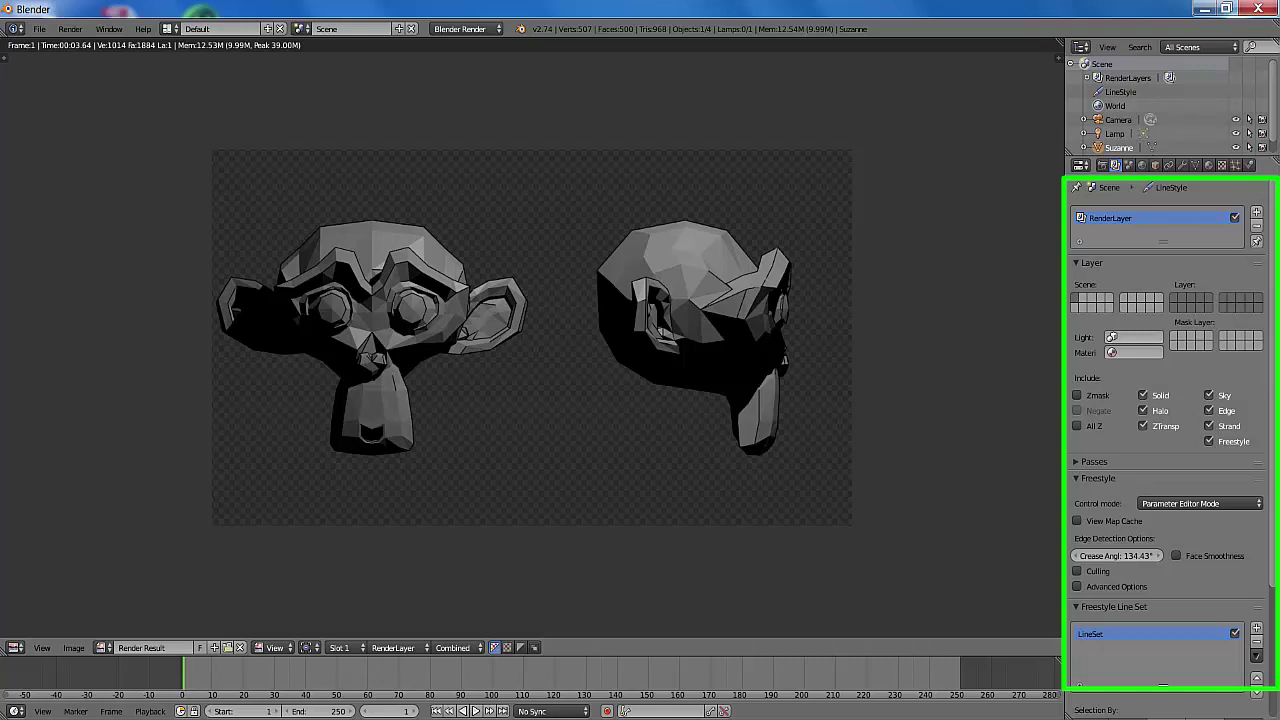
{"action": "scroll", "coordinate": [1168, 450], "scroll_direction": "down", "scroll_amount": 5}
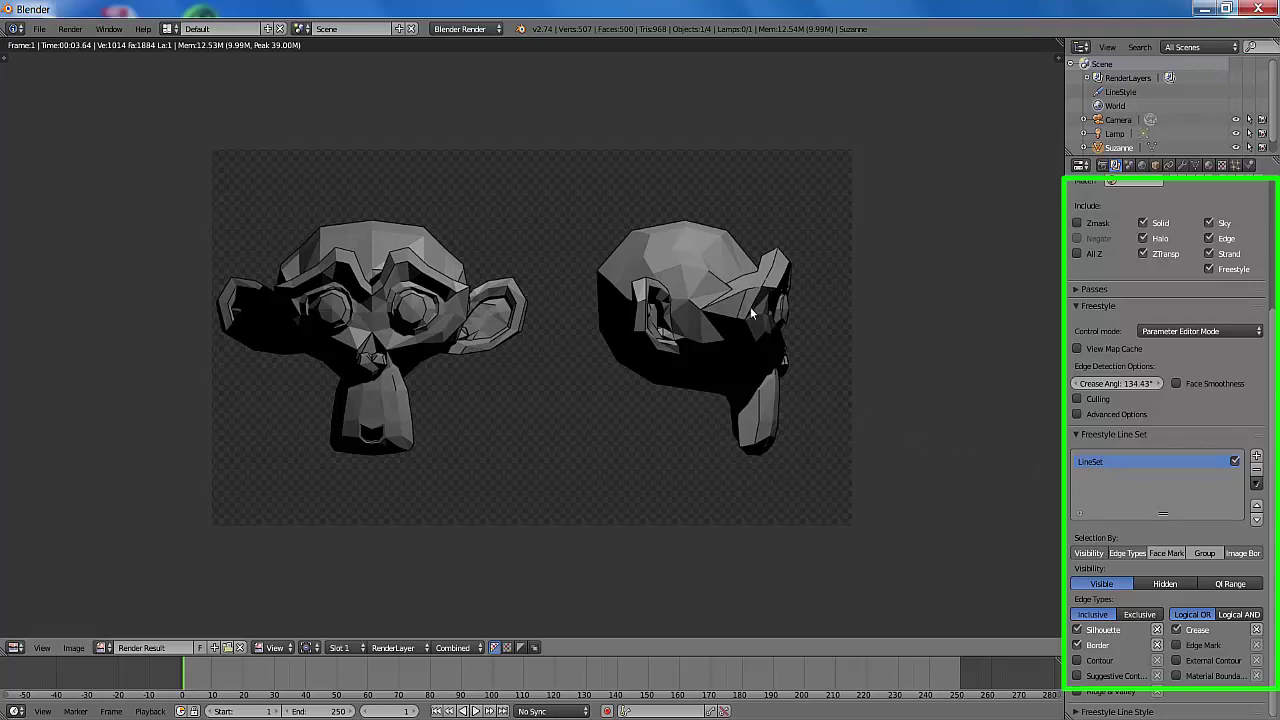
{"action": "double_click", "coordinate": [1086, 465]}
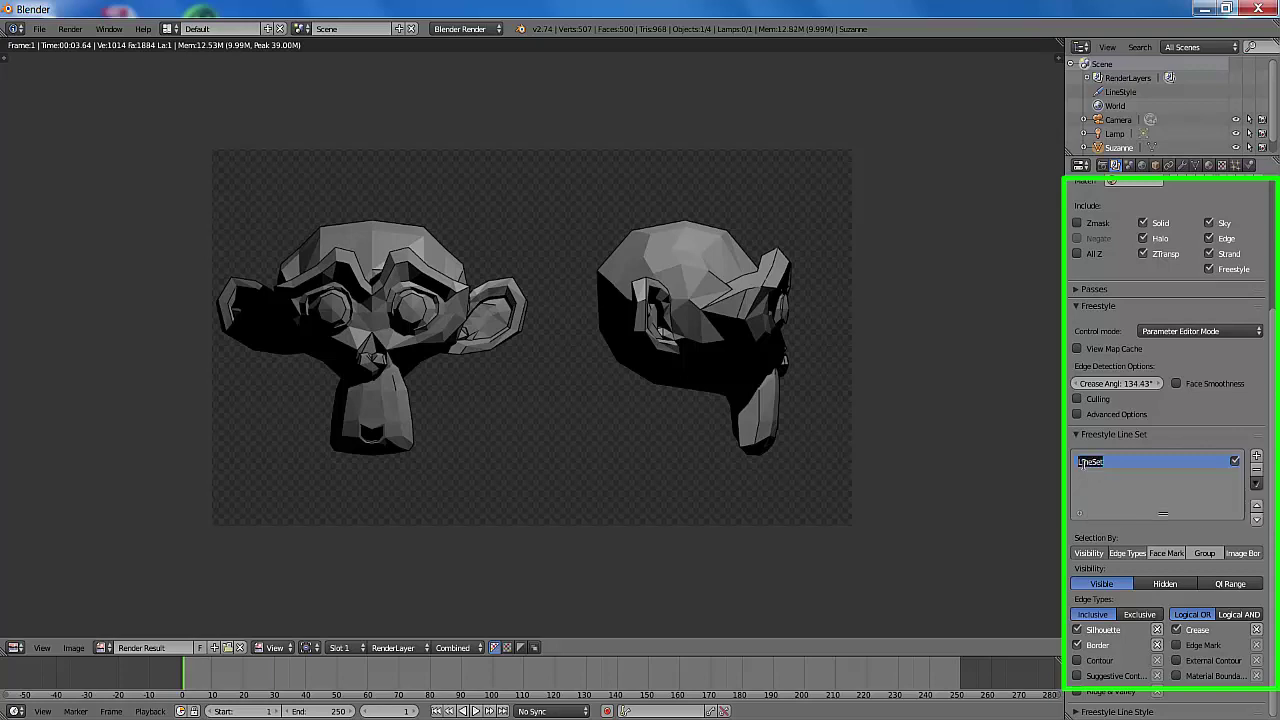
{"action": "key", "text": "BackSpace"}
{"action": "type", "text": "Linhas"}
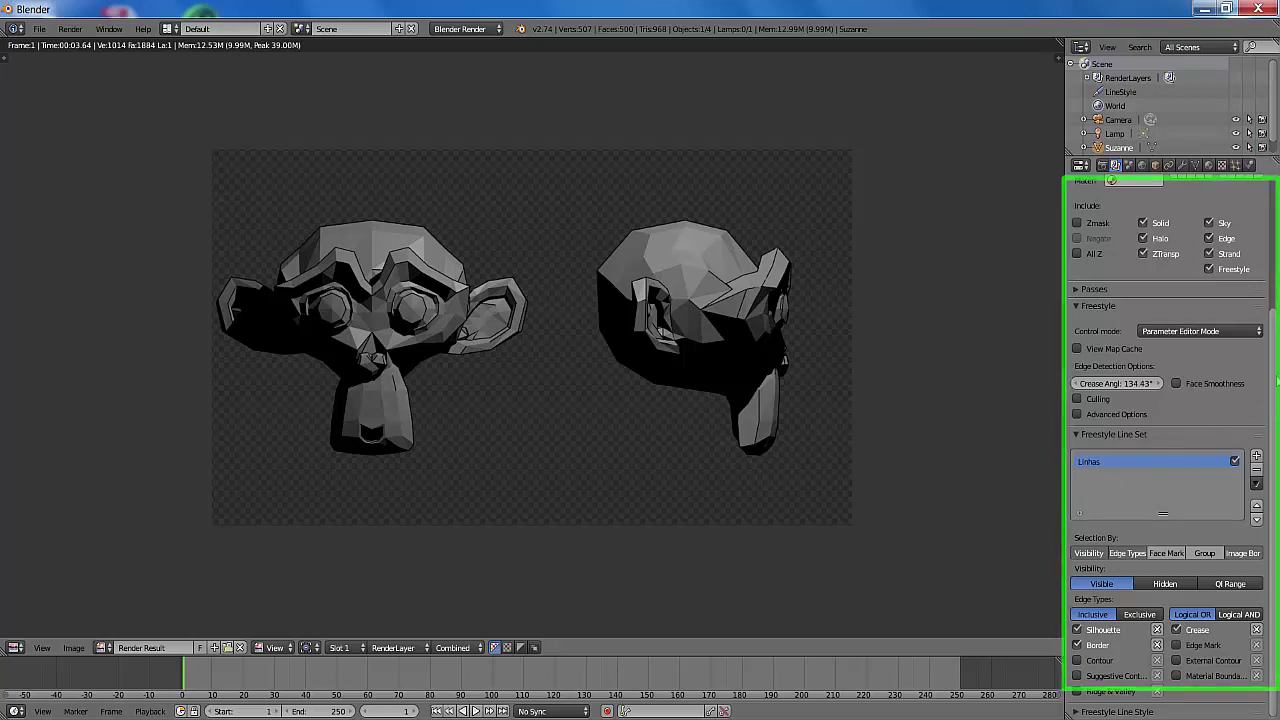
Show the Freestyle line style settings and rename the line style to Linhas
{"action": "left_click", "coordinate": [1075, 712]}
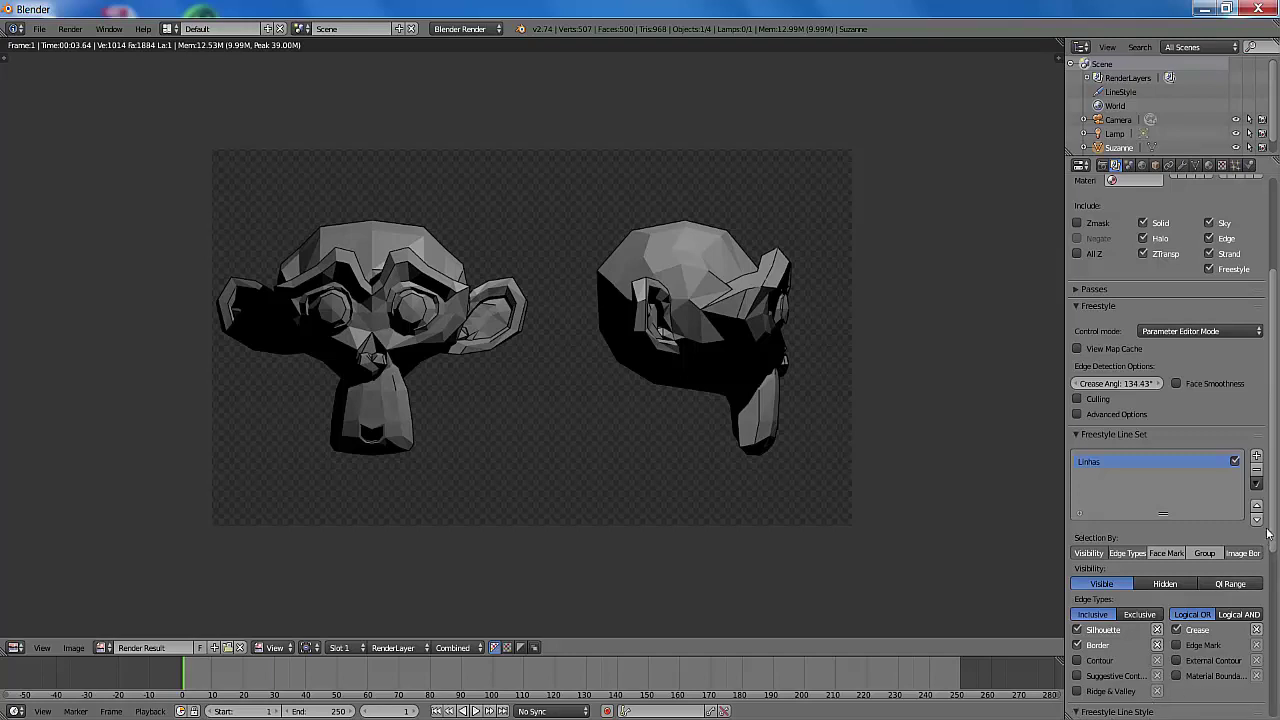
{"action": "scroll", "coordinate": [1275, 522], "scroll_direction": "down", "scroll_amount": 6}
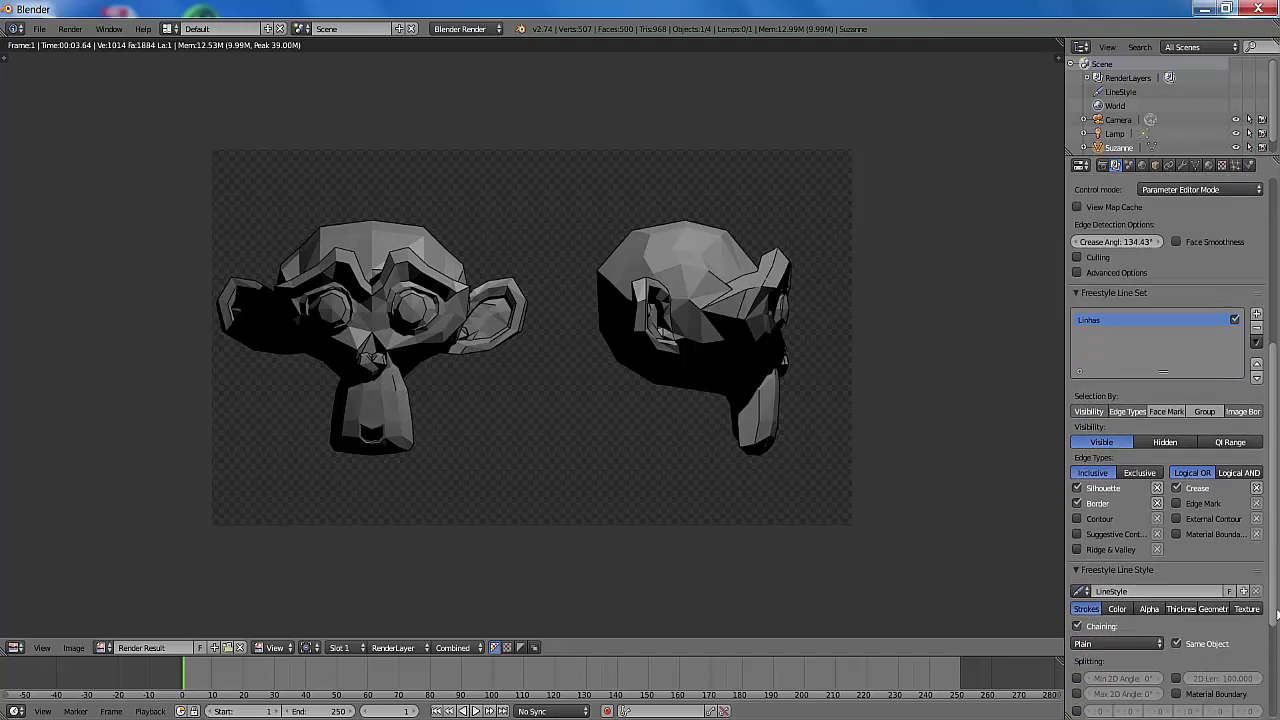
{"action": "scroll", "coordinate": [1167, 450], "scroll_direction": "down", "scroll_amount": 2}
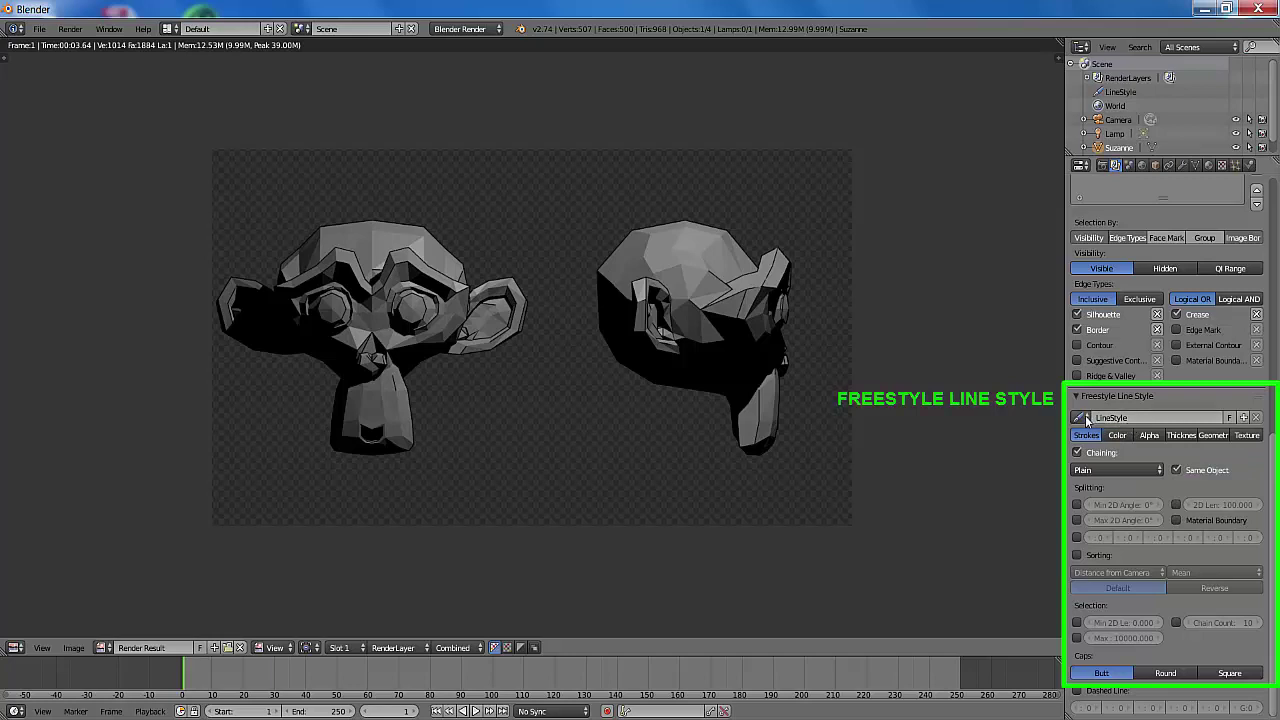
{"action": "left_click", "coordinate": [1084, 418]}
{"action": "left_click", "coordinate": [1104, 438]}
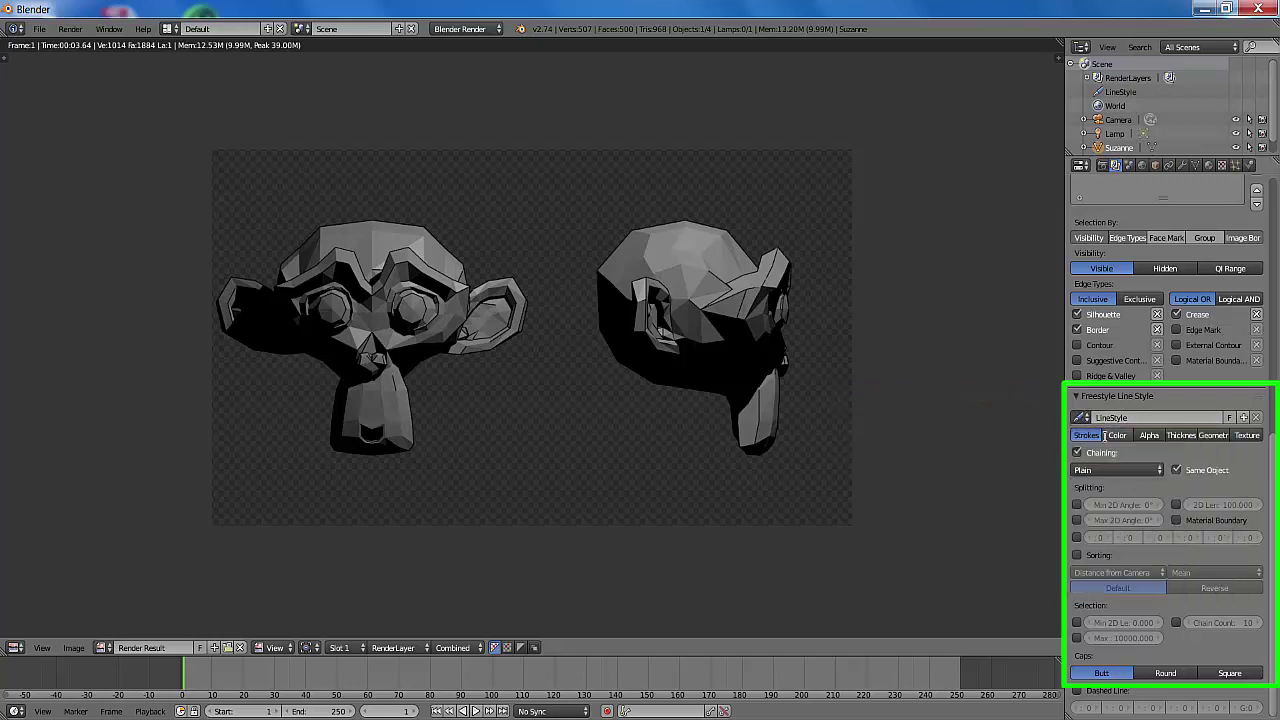
{"action": "double_click", "coordinate": [1098, 417]}
{"action": "left_click", "coordinate": [1098, 416]}
{"action": "mouse_move", "coordinate": [1098, 417]}
{"action": "left_mouse_down"}
{"action": "mouse_move", "coordinate": [1151, 416]}
{"action": "mouse_move", "coordinate": [1087, 417]}
{"action": "left_mouse_up"}
{"action": "type", "text": "Linea"}
{"action": "key", "text": "Return"}
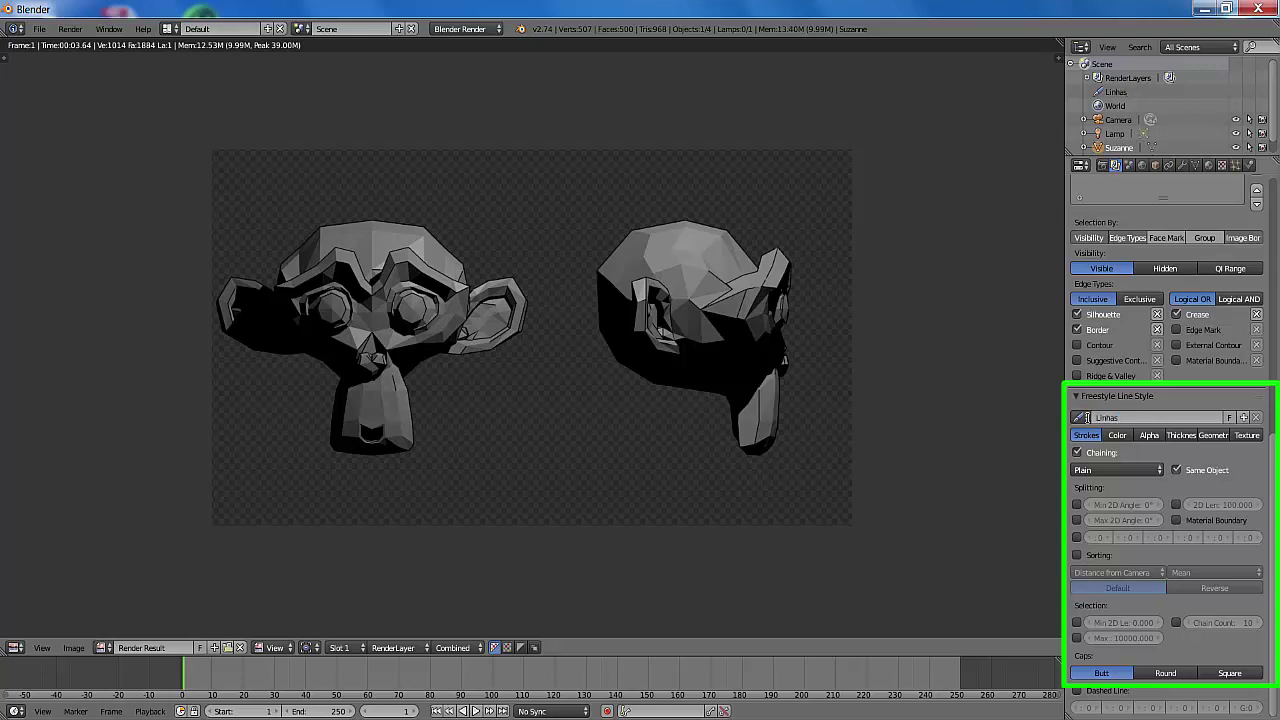
Set the Linhas line style's base color to white and render the frame
{"action": "left_click", "coordinate": [1117, 436]}
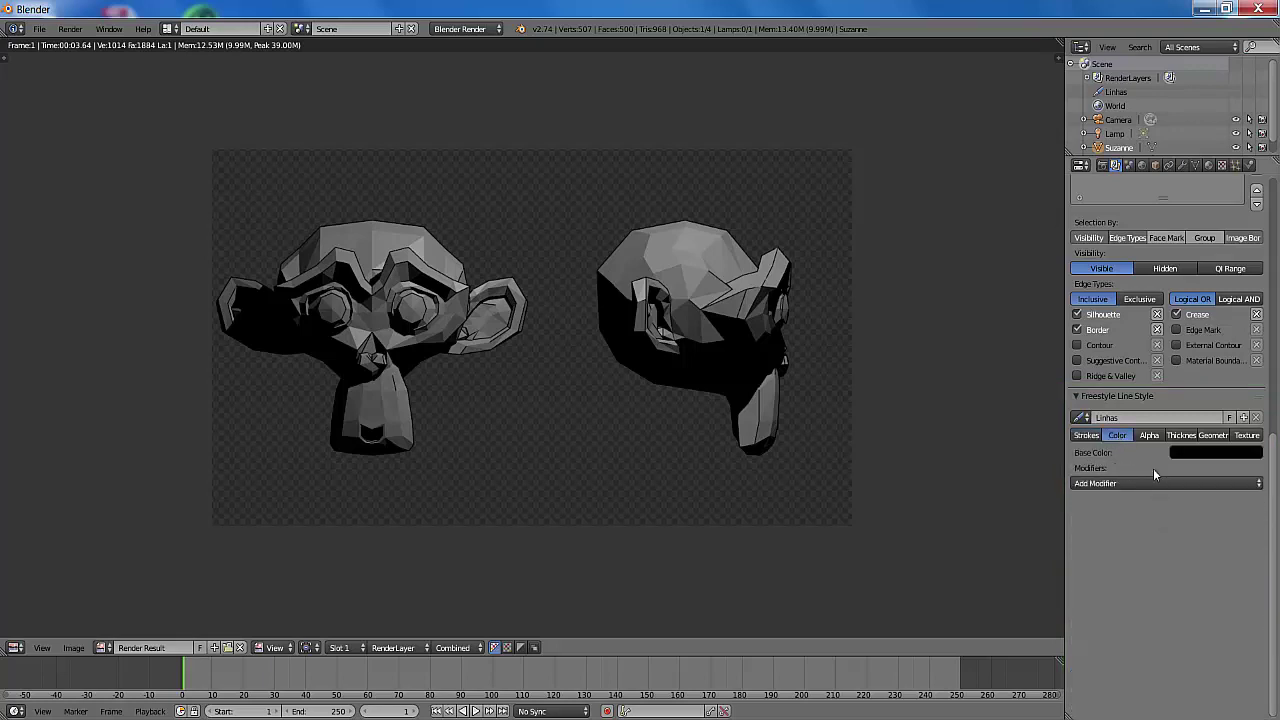
{"action": "left_click", "coordinate": [1213, 454]}
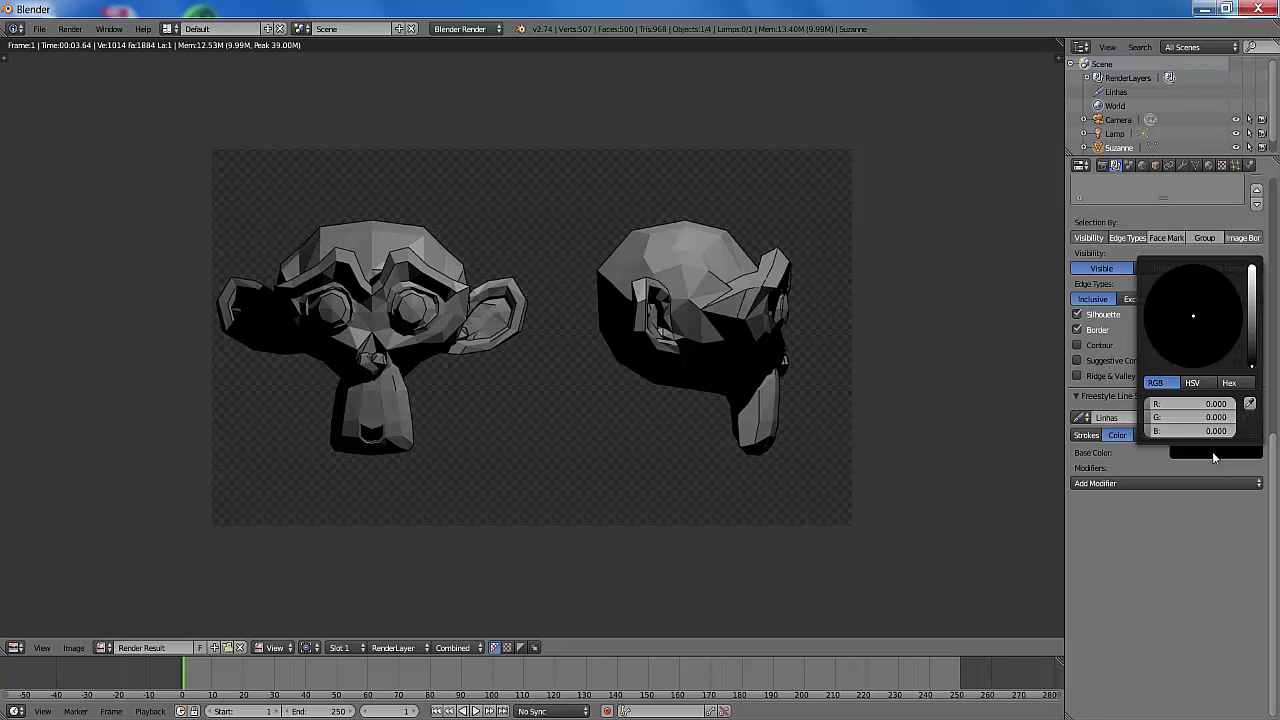
{"action": "left_click", "coordinate": [1253, 371]}
{"action": "left_click_drag", "start_coordinate": [1253, 371], "coordinate": [1252, 268]}
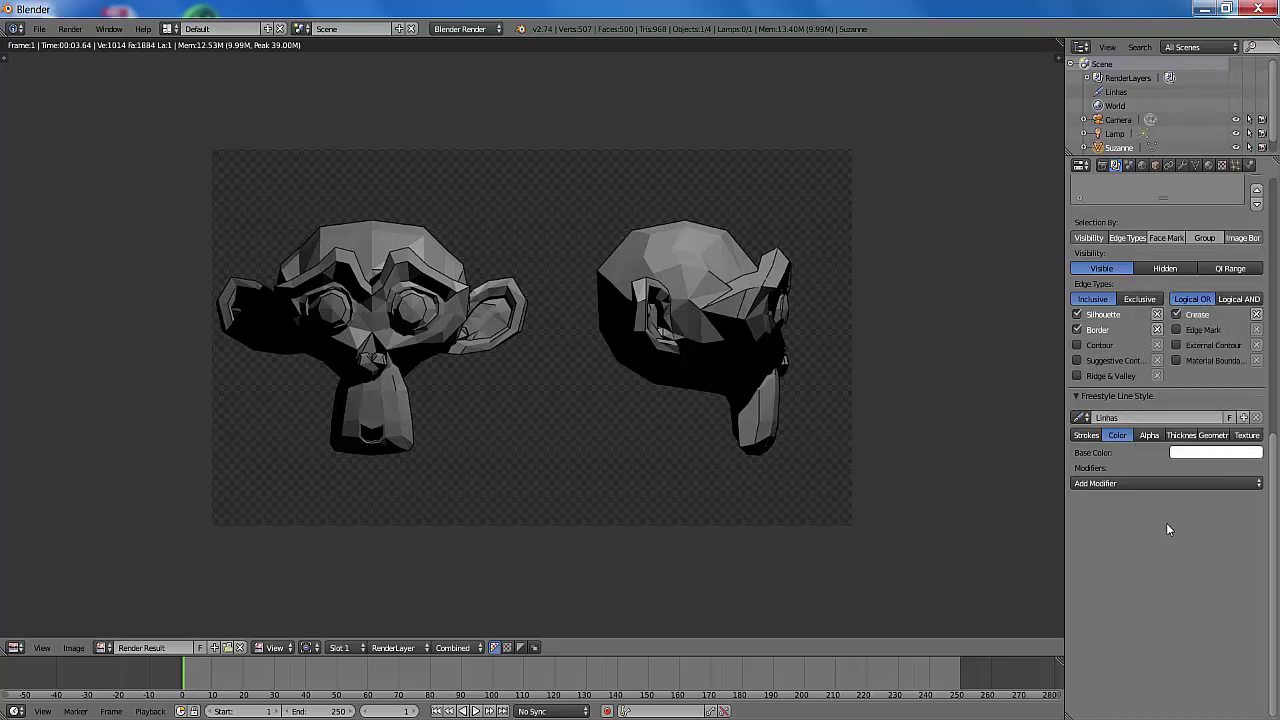
{"action": "key", "text": "F12"}
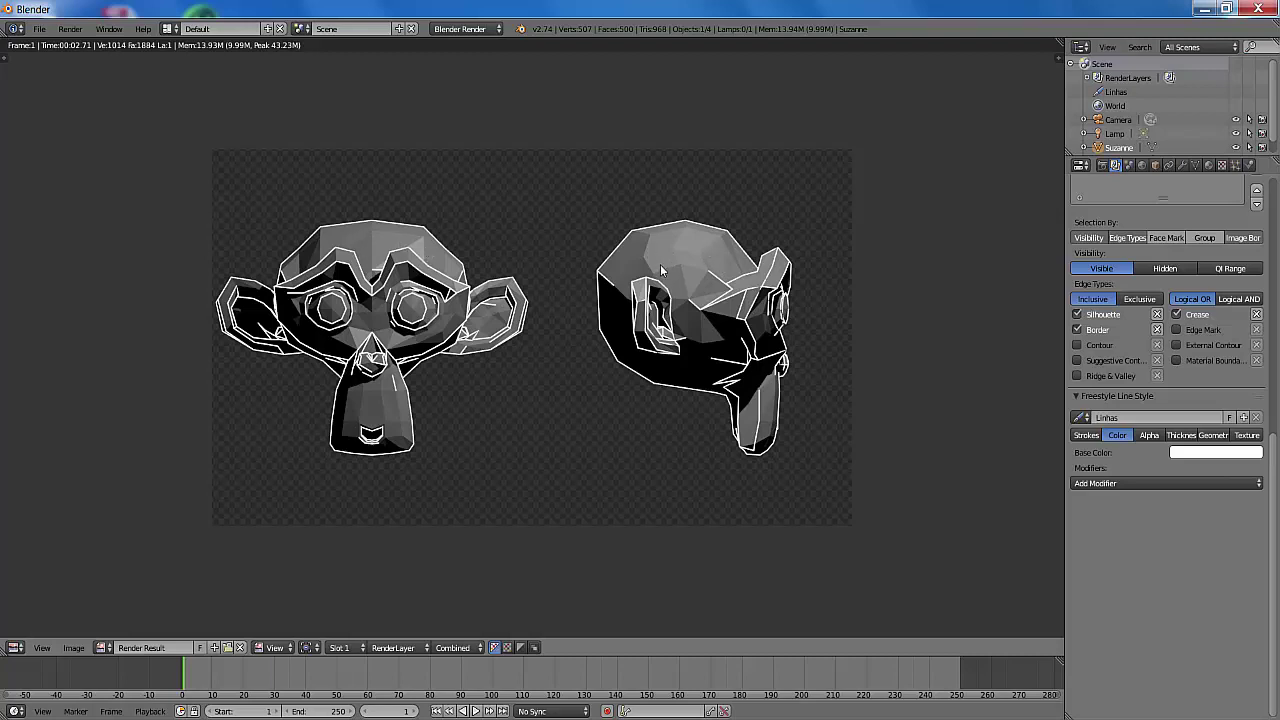
Exclude Solid faces from the render layer, render only the Freestyle lines, and return to the scene
{"action": "scroll", "coordinate": [1240, 430], "scroll_direction": "up", "scroll_amount": 10}
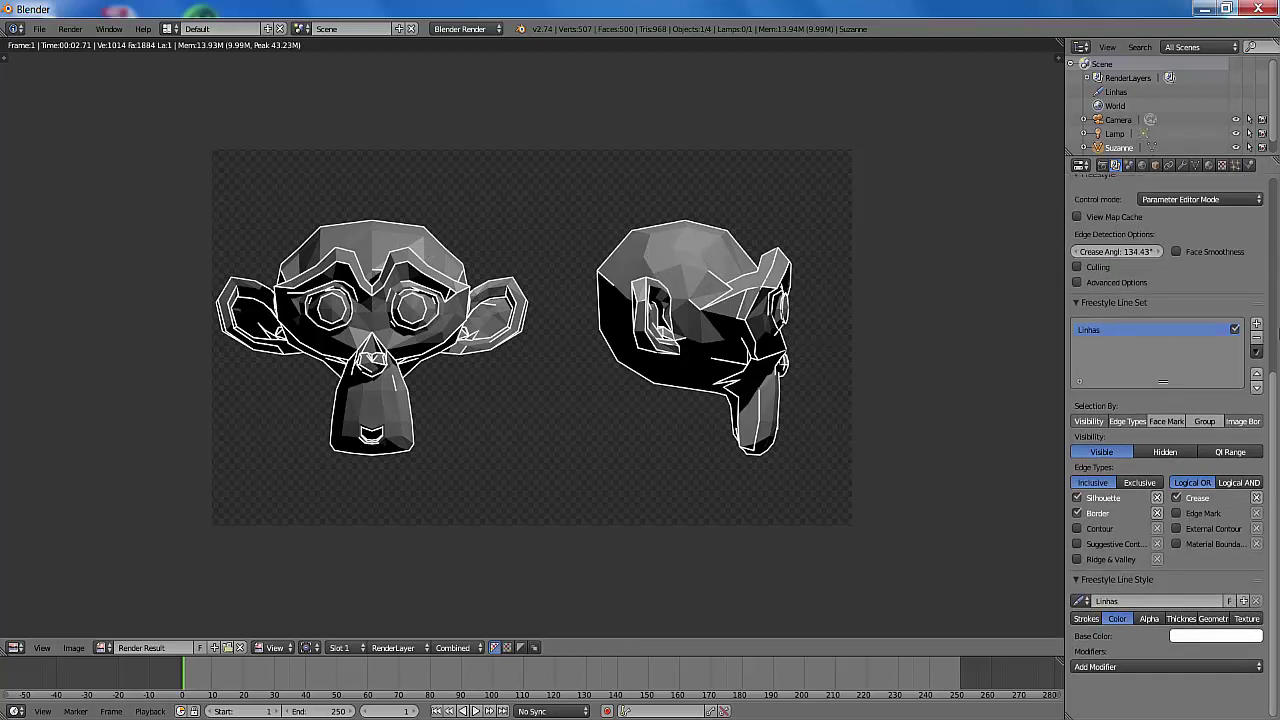
{"action": "scroll", "coordinate": [1094, 272], "scroll_direction": "up", "scroll_amount": 2}
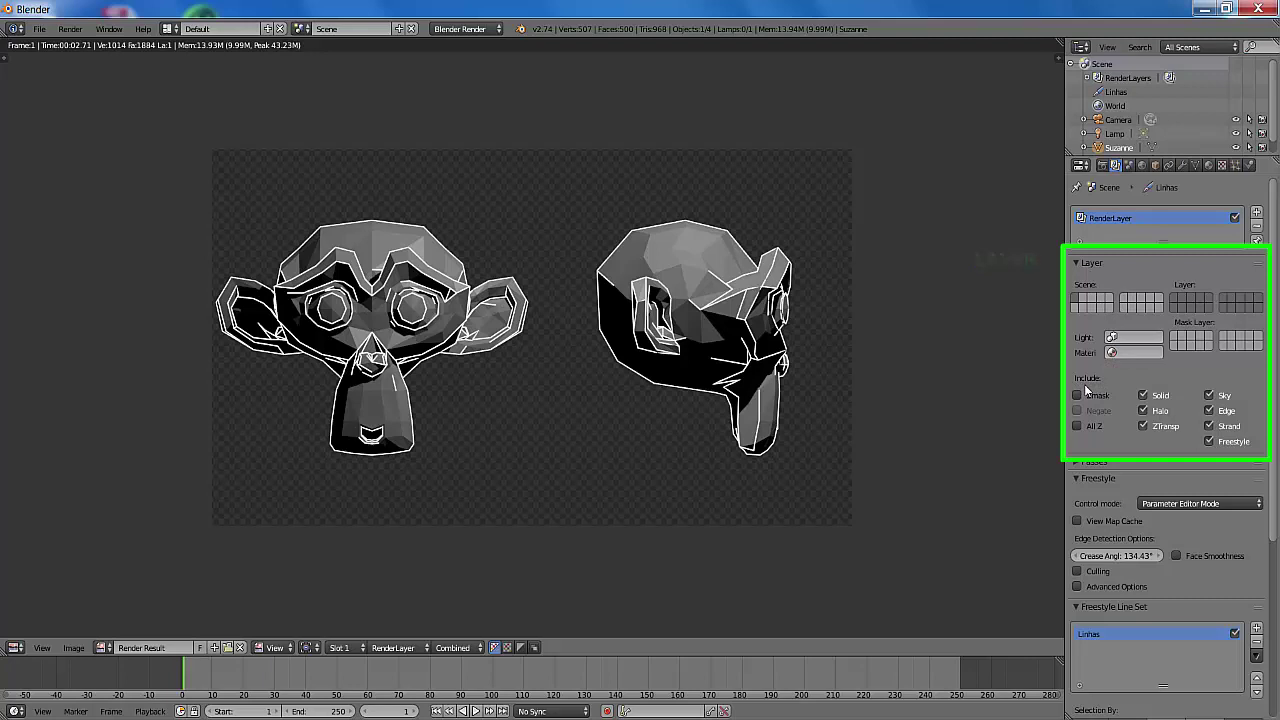
{"action": "left_click", "coordinate": [1144, 396]}
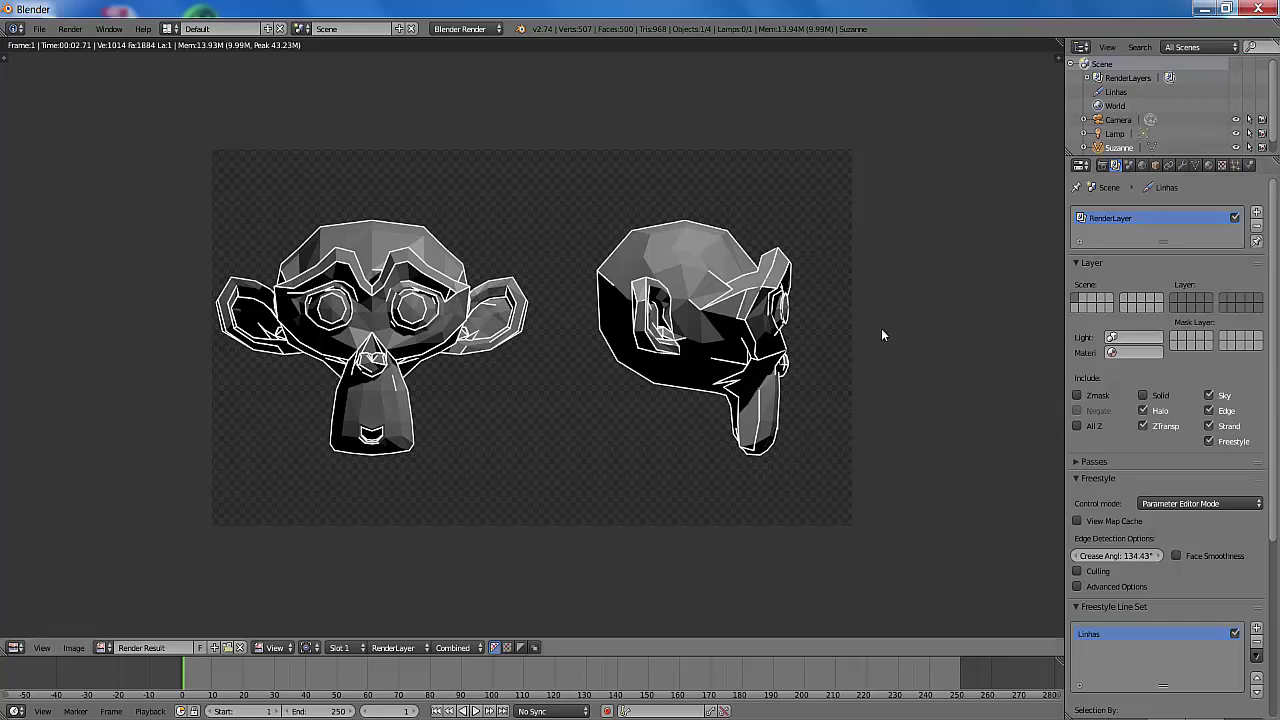
{"action": "key", "text": "F12"}
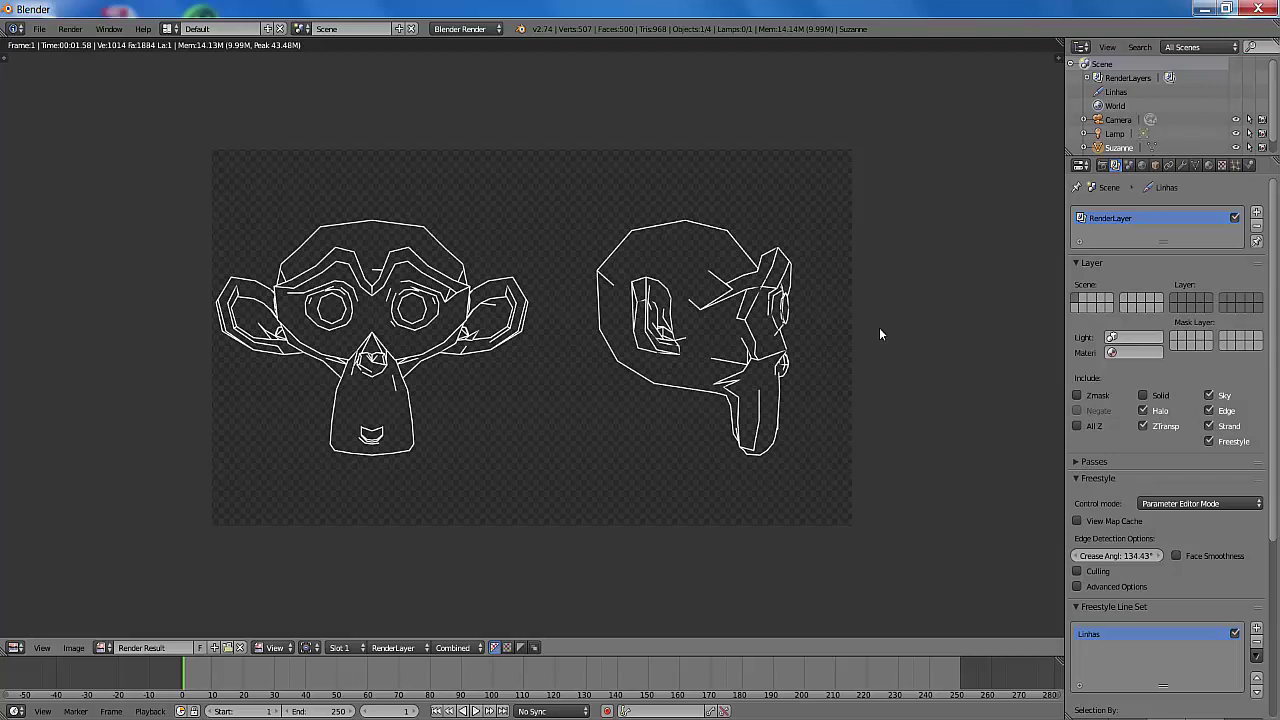
{"action": "key", "text": "Escape"}
Add a second Freestyle line set and name it Backbones
{"action": "left_click_drag", "start_coordinate": [1276, 203], "coordinate": [1278, 400]}
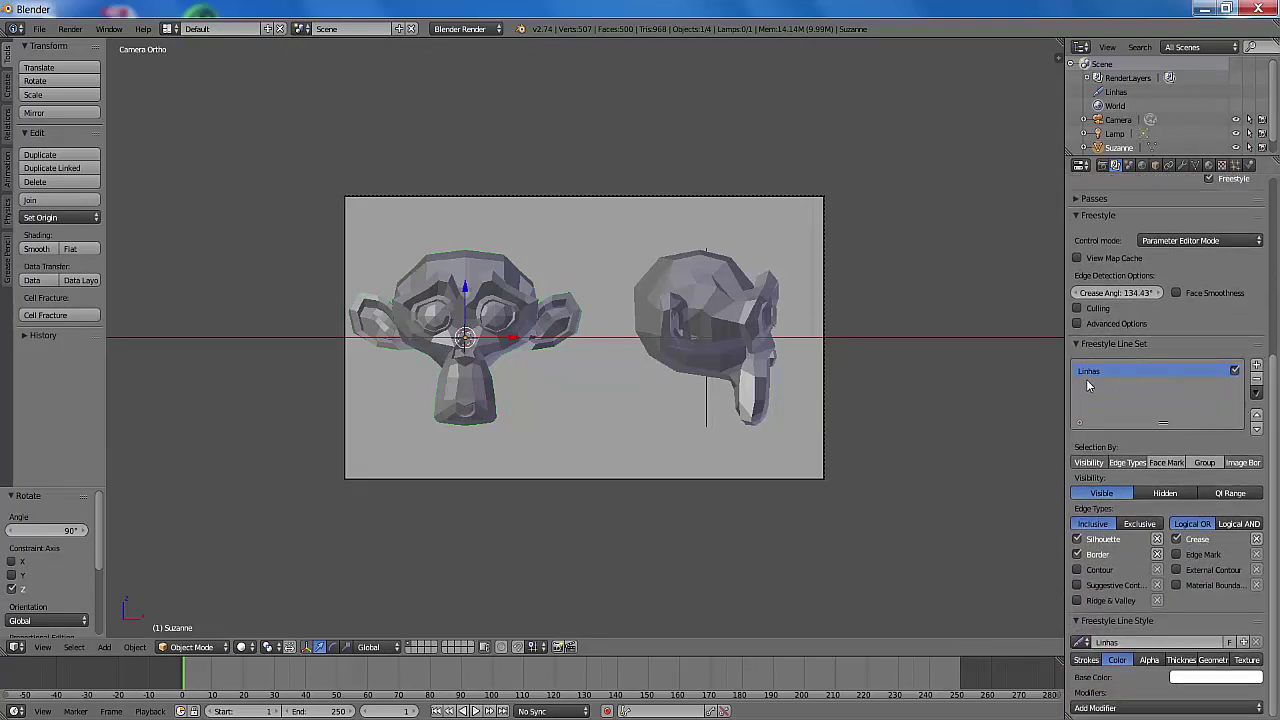
{"action": "left_click", "coordinate": [1257, 365]}
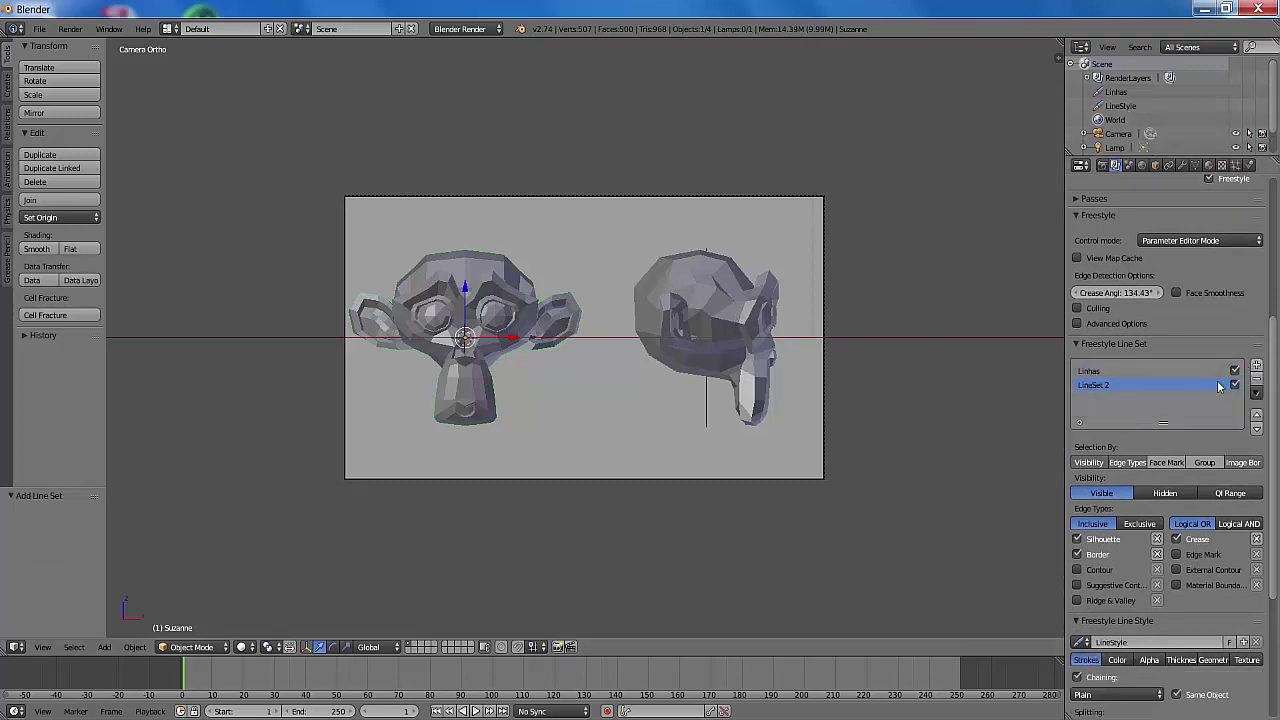
{"action": "double_click", "coordinate": [1092, 388]}
{"action": "type", "text": "Backbones"}
Set the base color of the second line set's line style to white
{"action": "scroll", "coordinate": [1275, 322], "scroll_direction": "down", "scroll_amount": 5}
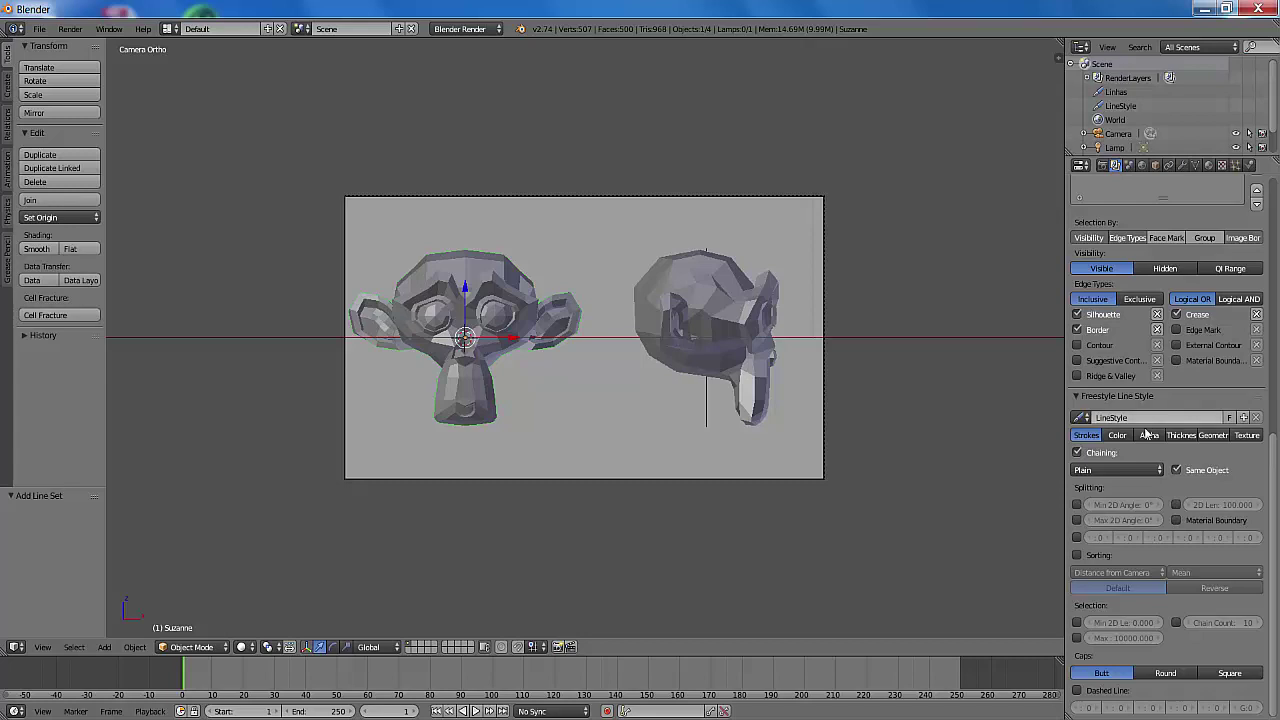
{"action": "left_click", "coordinate": [1119, 436]}
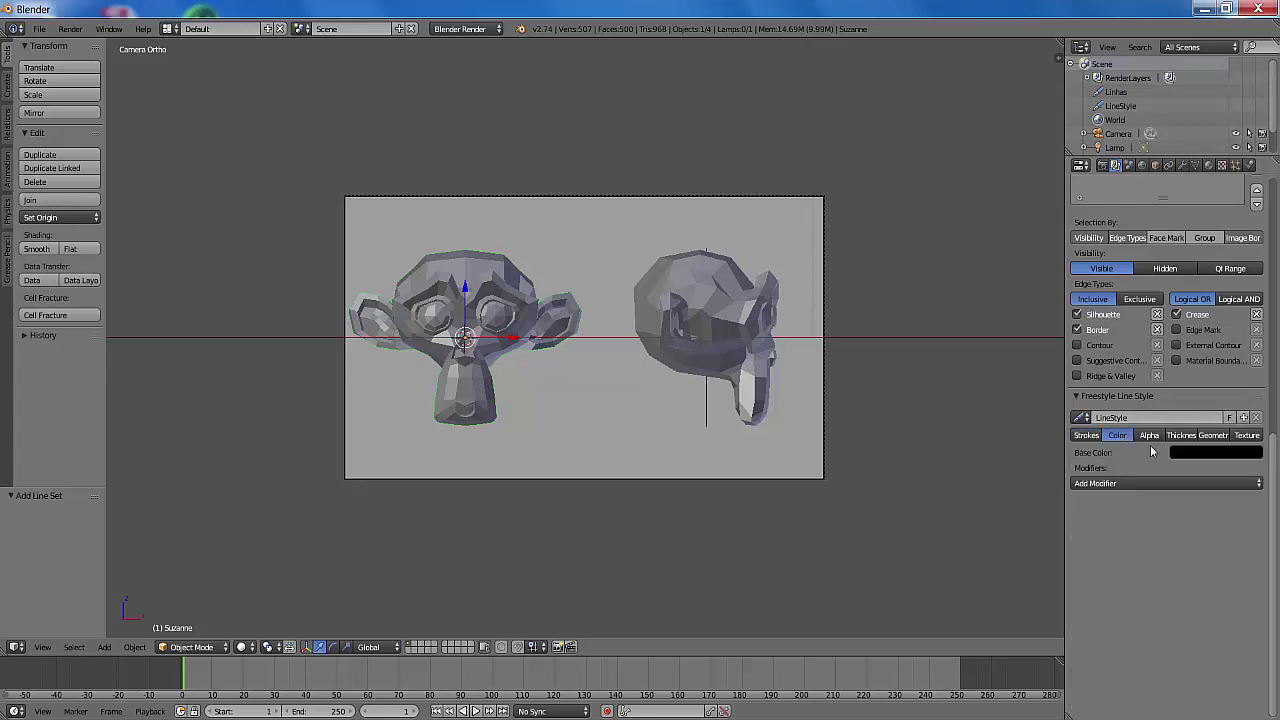
{"action": "left_click", "coordinate": [1205, 453]}
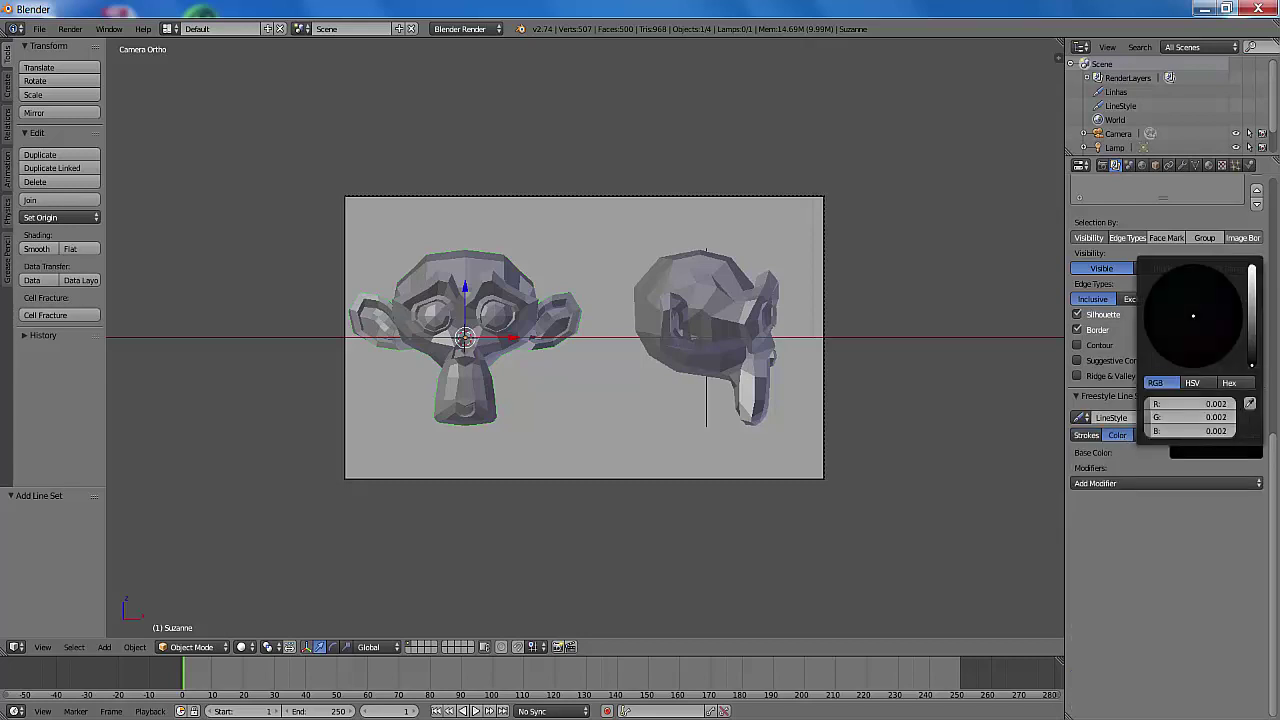
{"action": "left_click_drag", "start_coordinate": [1251, 365], "coordinate": [1251, 266]}
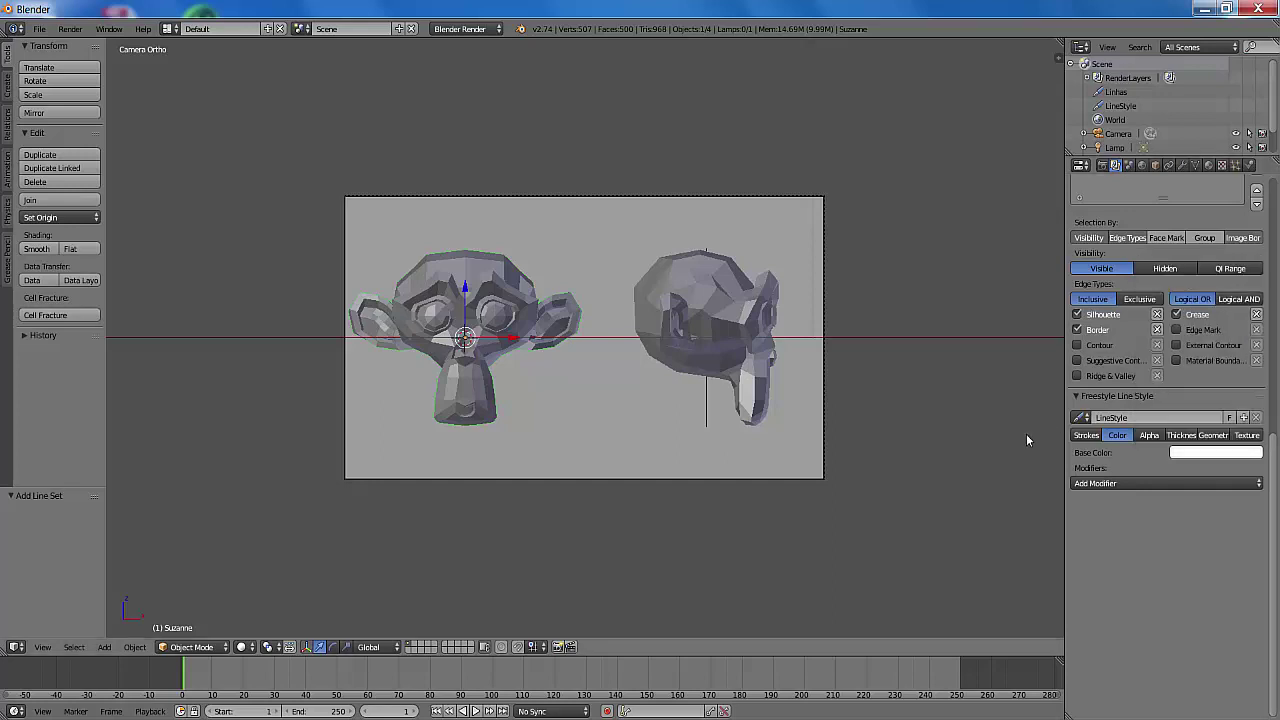
Set the base alpha transparency of the second line set's line style to 0.02
{"action": "left_click", "coordinate": [1153, 439]}
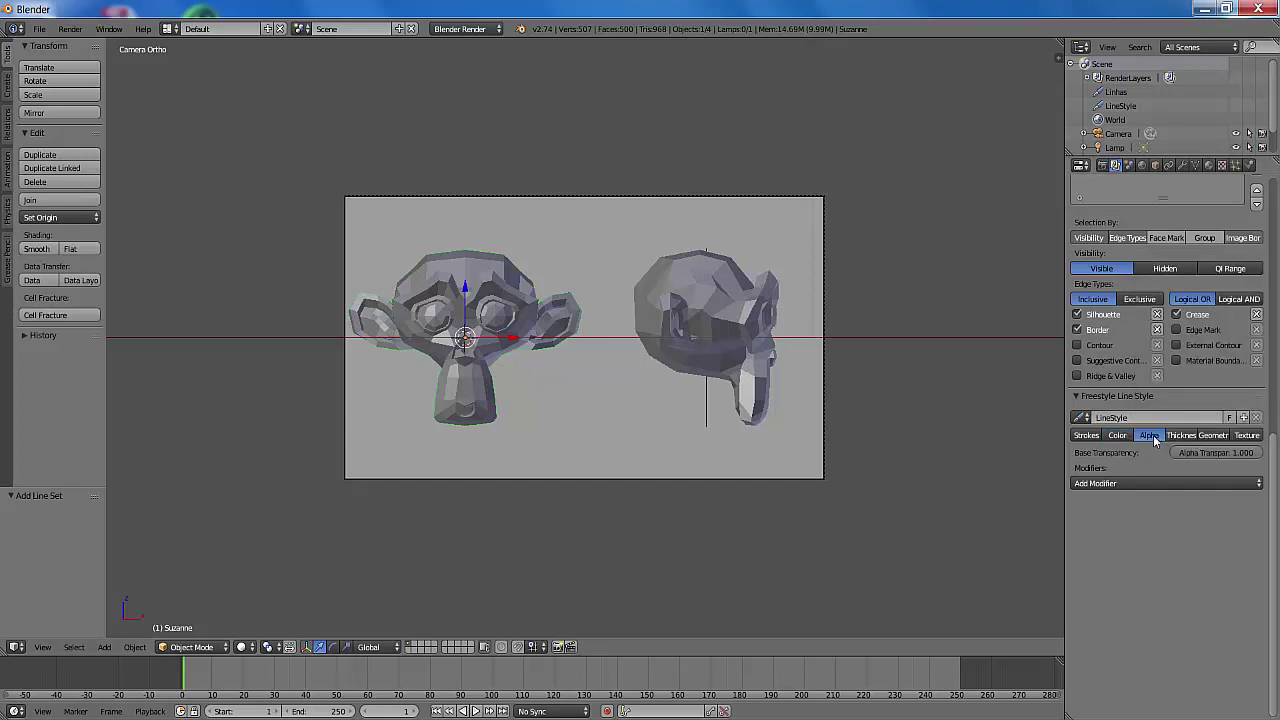
{"action": "left_click", "coordinate": [1226, 452]}
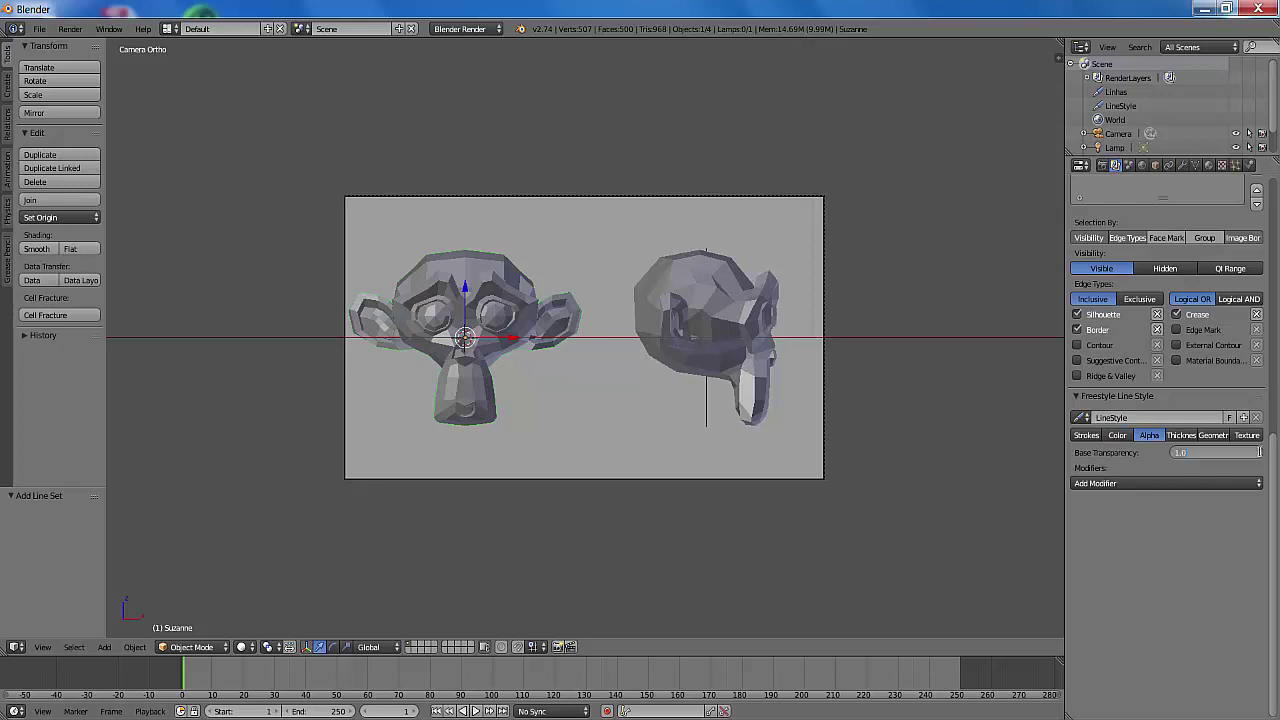
{"action": "type", "text": "0"}
{"action": "key", "text": "Return"}
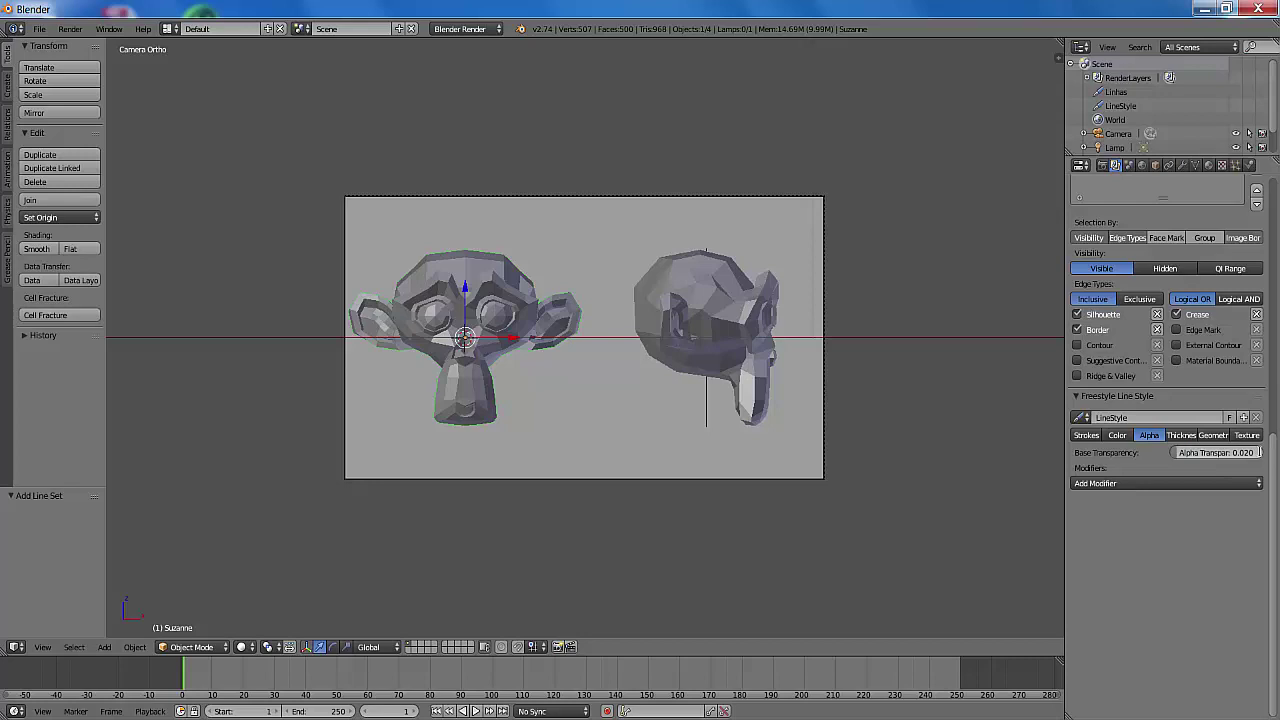
Add a Backbone Stretcher geometry modifier to the second line set's line style and render the frame
{"action": "left_click", "coordinate": [1214, 436]}
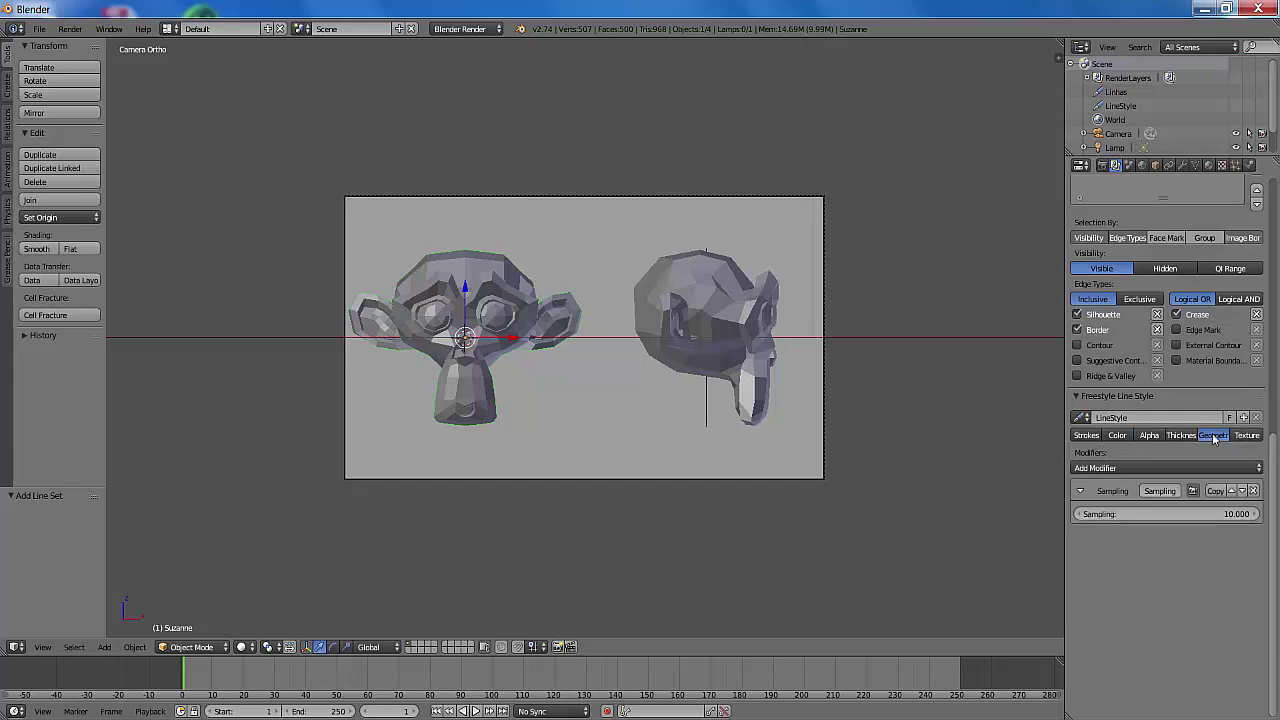
{"action": "left_click", "coordinate": [1153, 469]}
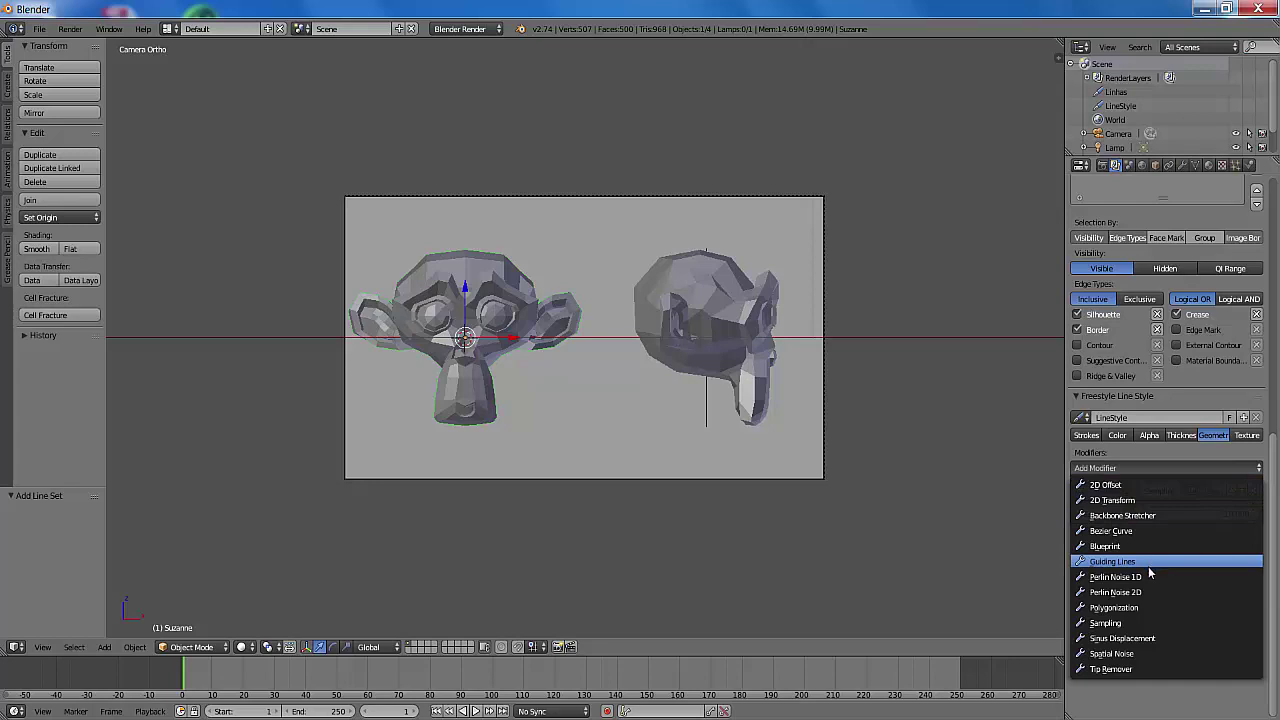
{"action": "left_click", "coordinate": [1135, 515]}
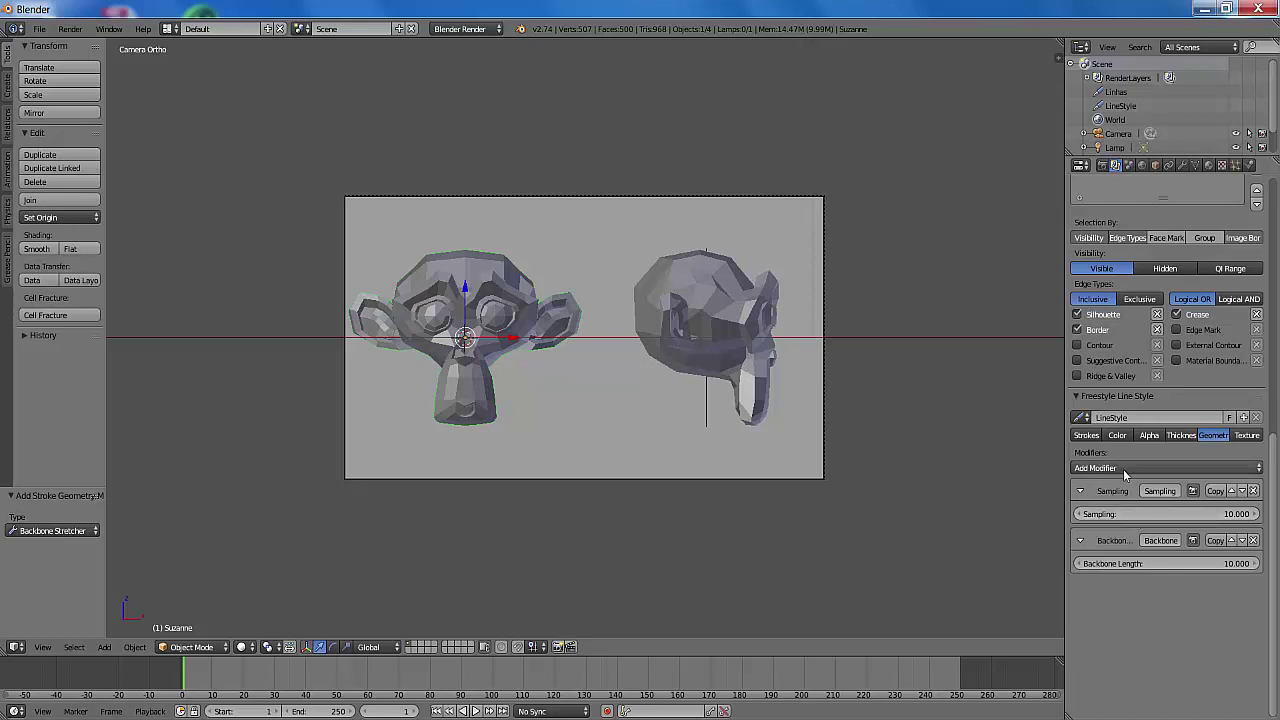
{"action": "key", "text": "F12"}
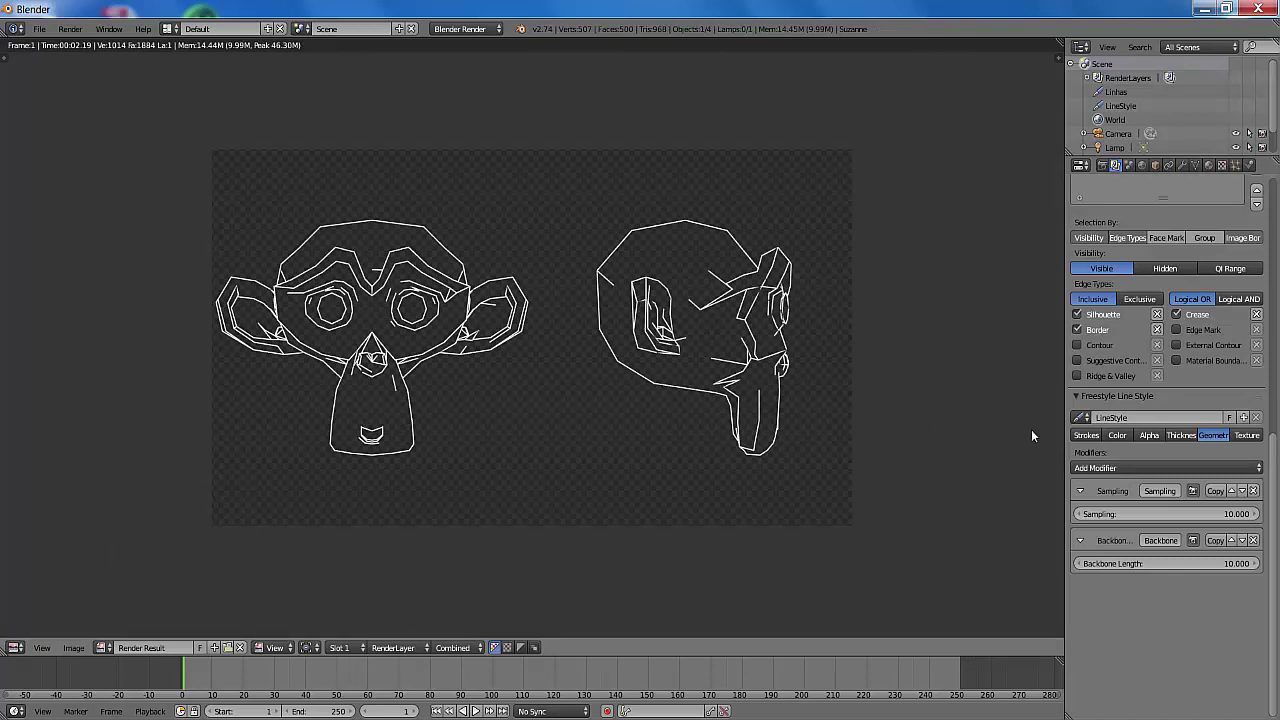
Set the line style's base alpha transparency to 0.5, render the frame again and return to the scene
{"action": "left_click", "coordinate": [1149, 435]}
{"action": "left_click", "coordinate": [1215, 452]}
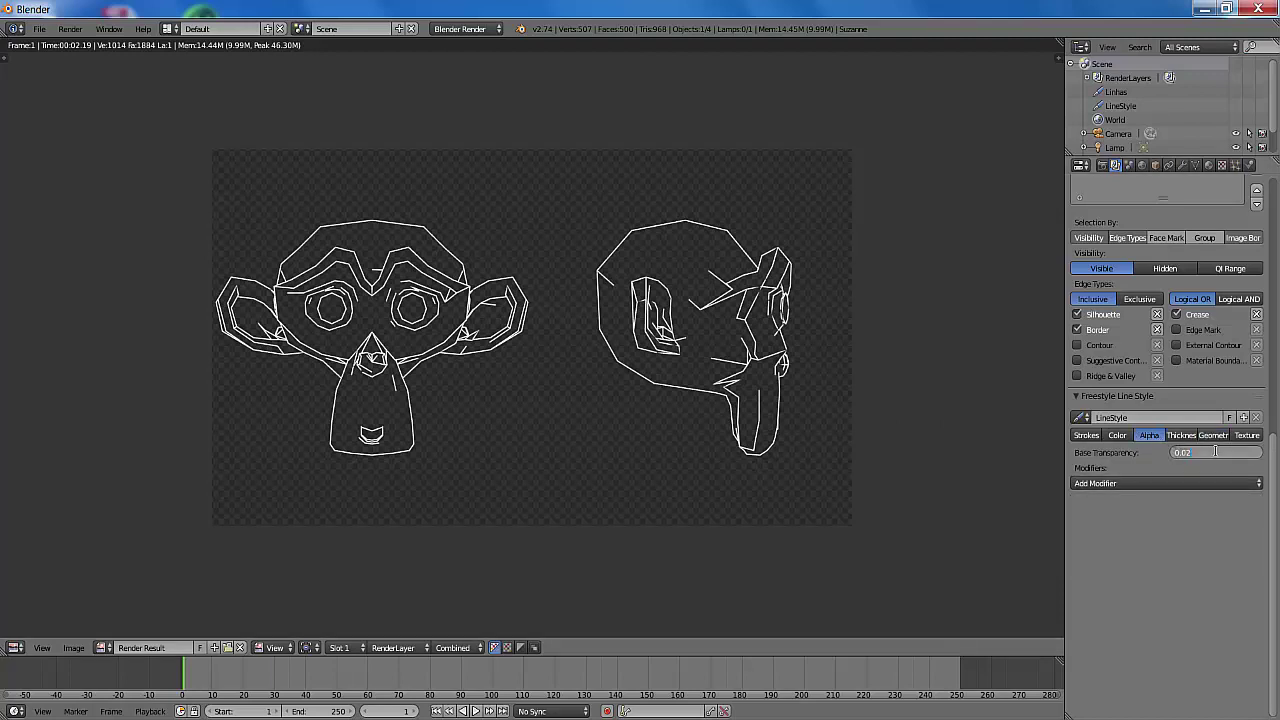
{"action": "type", "text": "0.5"}
{"action": "key", "text": "Return"}
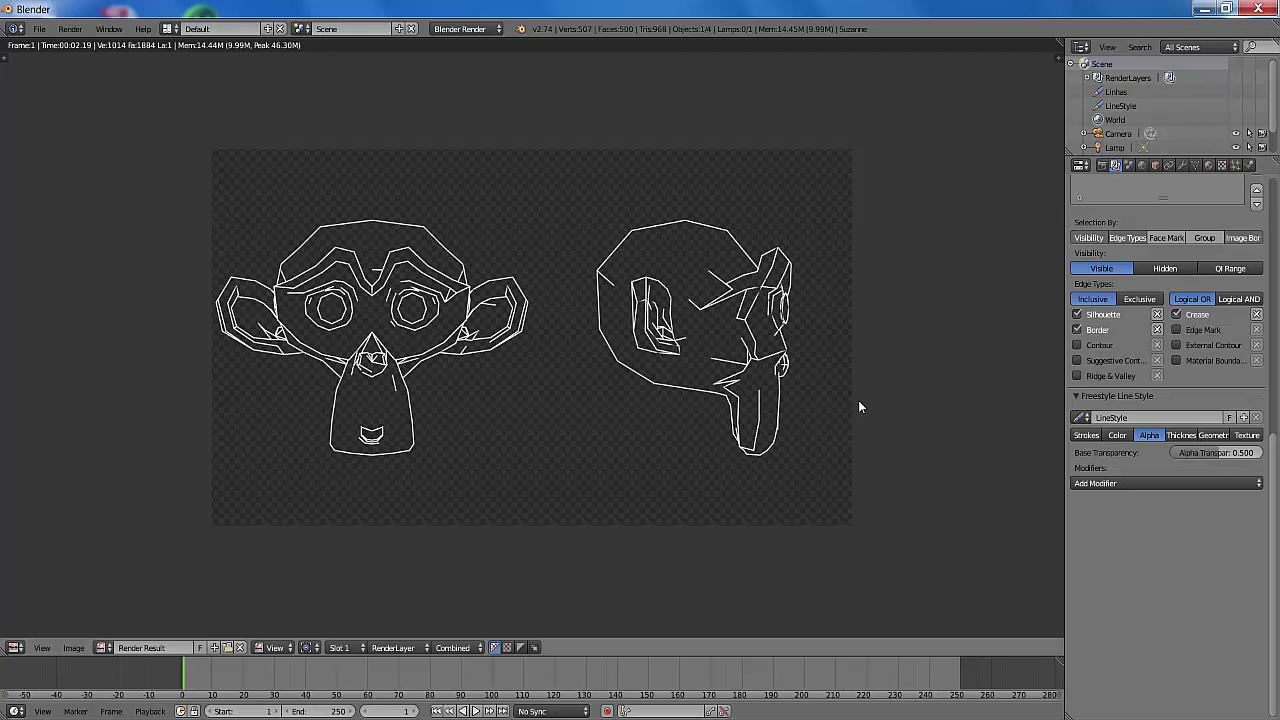
{"action": "key", "text": "F12"}
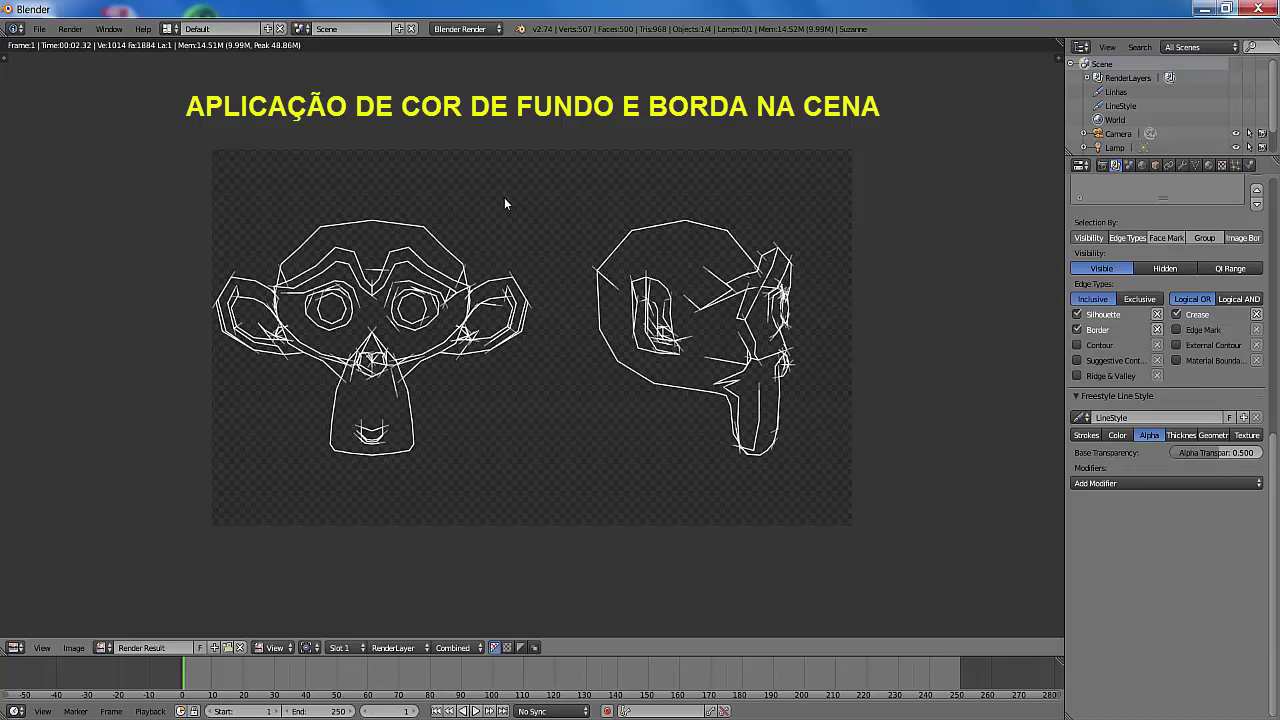
{"action": "key", "text": "Escape"}
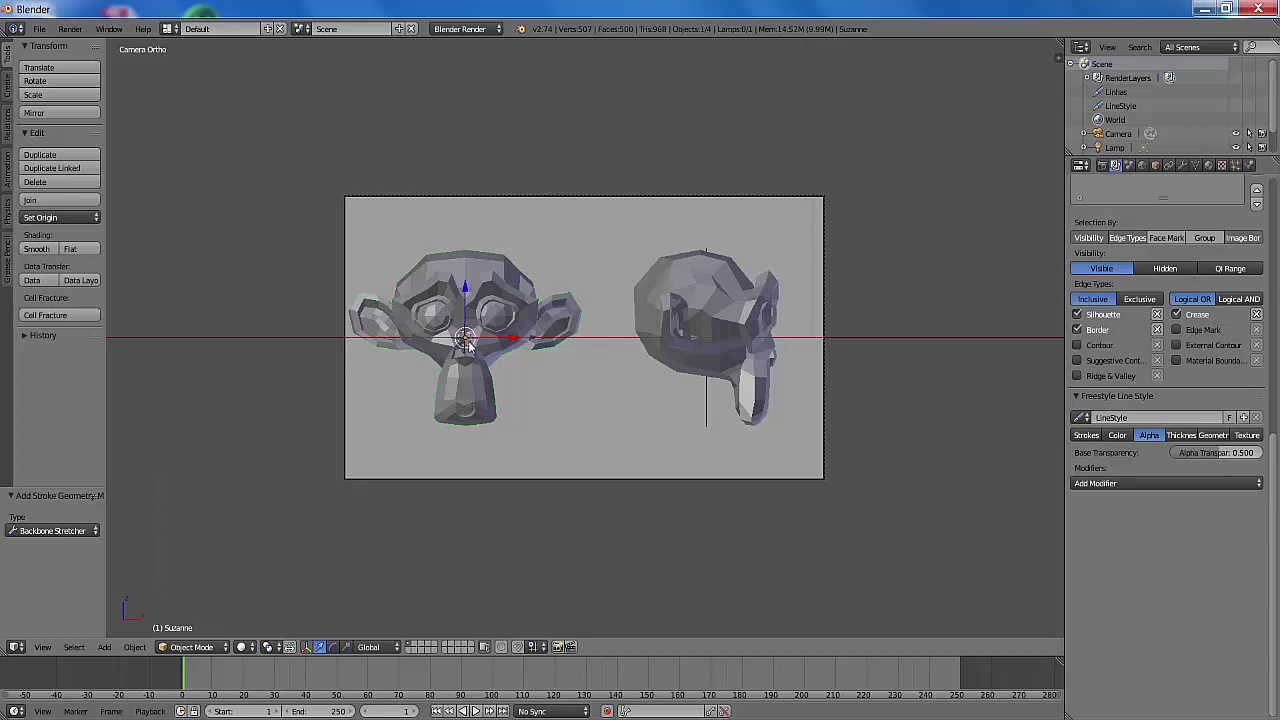
Add a plane mesh at the scene's center and scale it up about 5.39 times
{"action": "key", "text": "shift+a"}
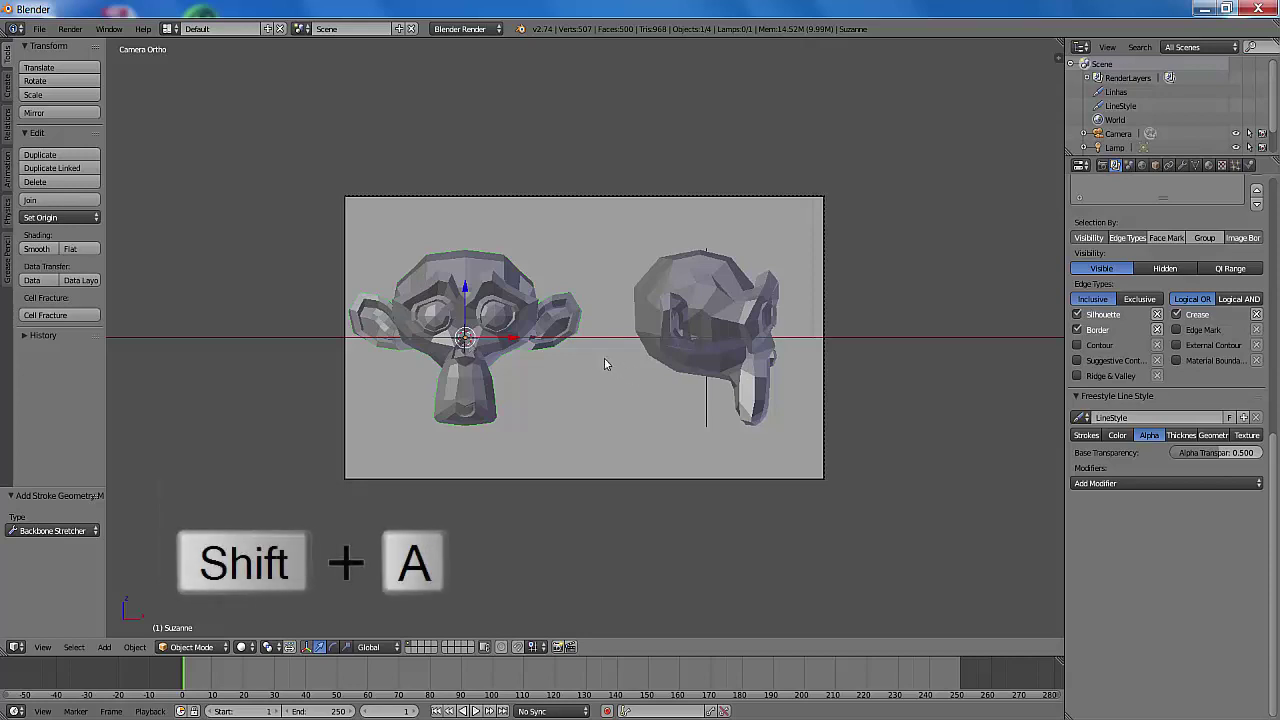
{"action": "mouse_move", "coordinate": [605, 360]}
{"action": "mouse_move", "coordinate": [600, 160]}
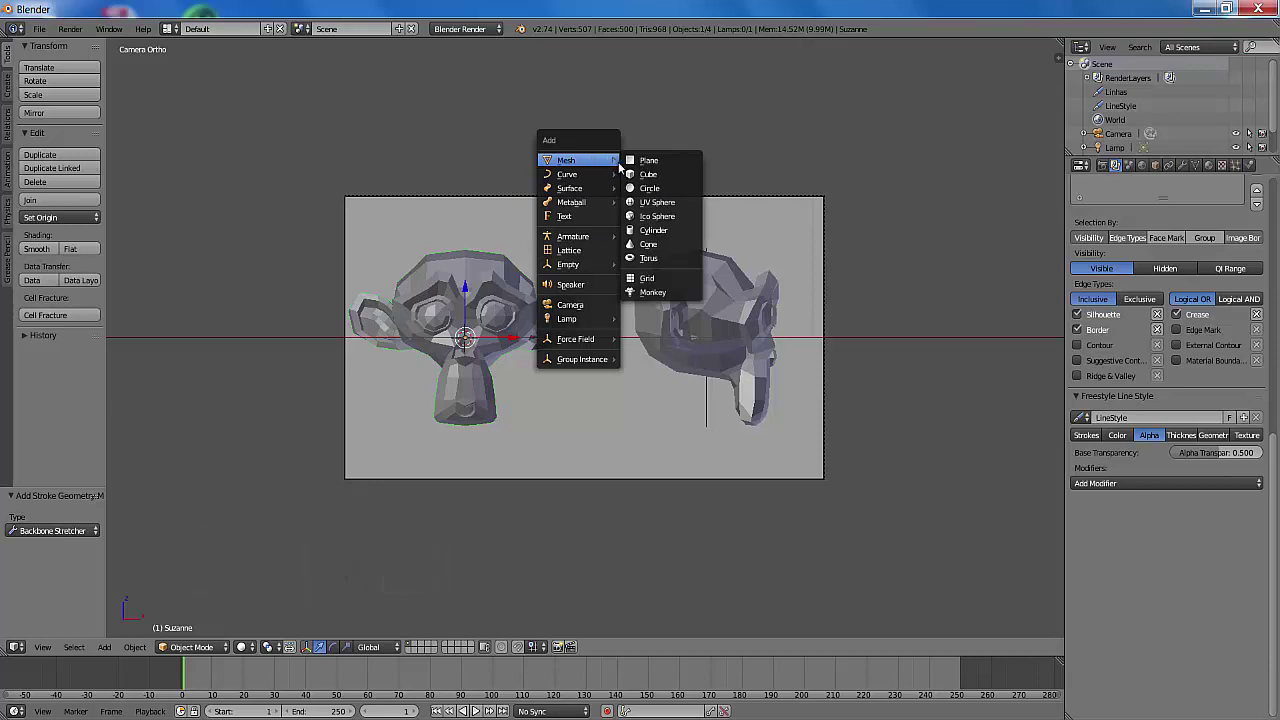
{"action": "left_click", "coordinate": [646, 161]}
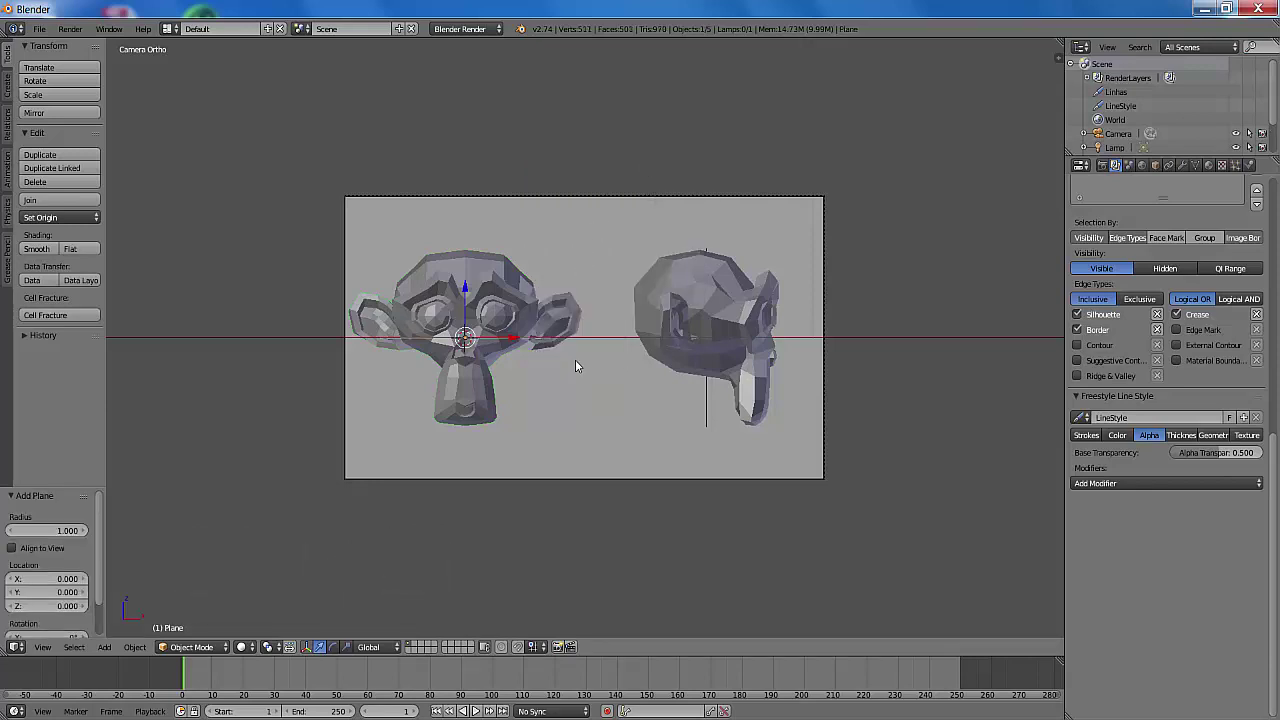
{"action": "mouse_move", "coordinate": [575, 359]}
{"action": "middle_mouse_down"}
{"action": "mouse_move", "coordinate": [558, 393]}
{"action": "mouse_move", "coordinate": [514, 423]}
{"action": "mouse_move", "coordinate": [587, 352]}
{"action": "middle_mouse_up"}
{"action": "key", "text": "s"}
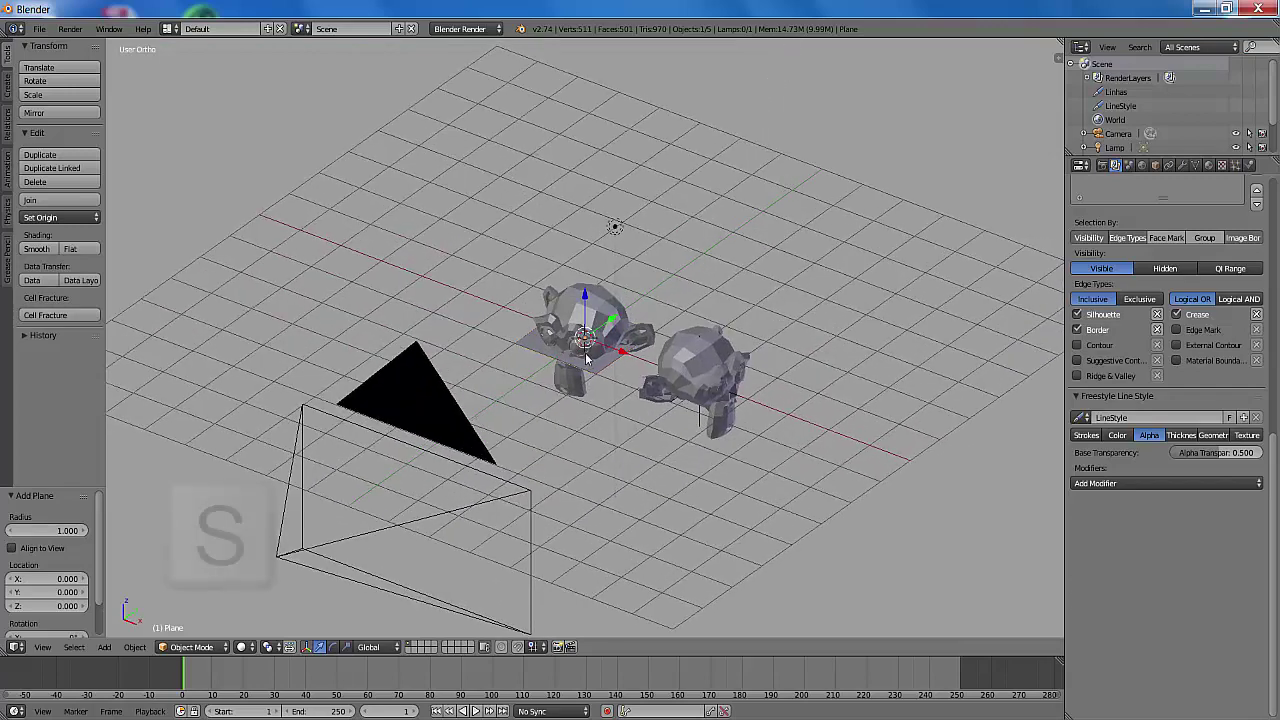
{"action": "left_click", "coordinate": [657, 398]}
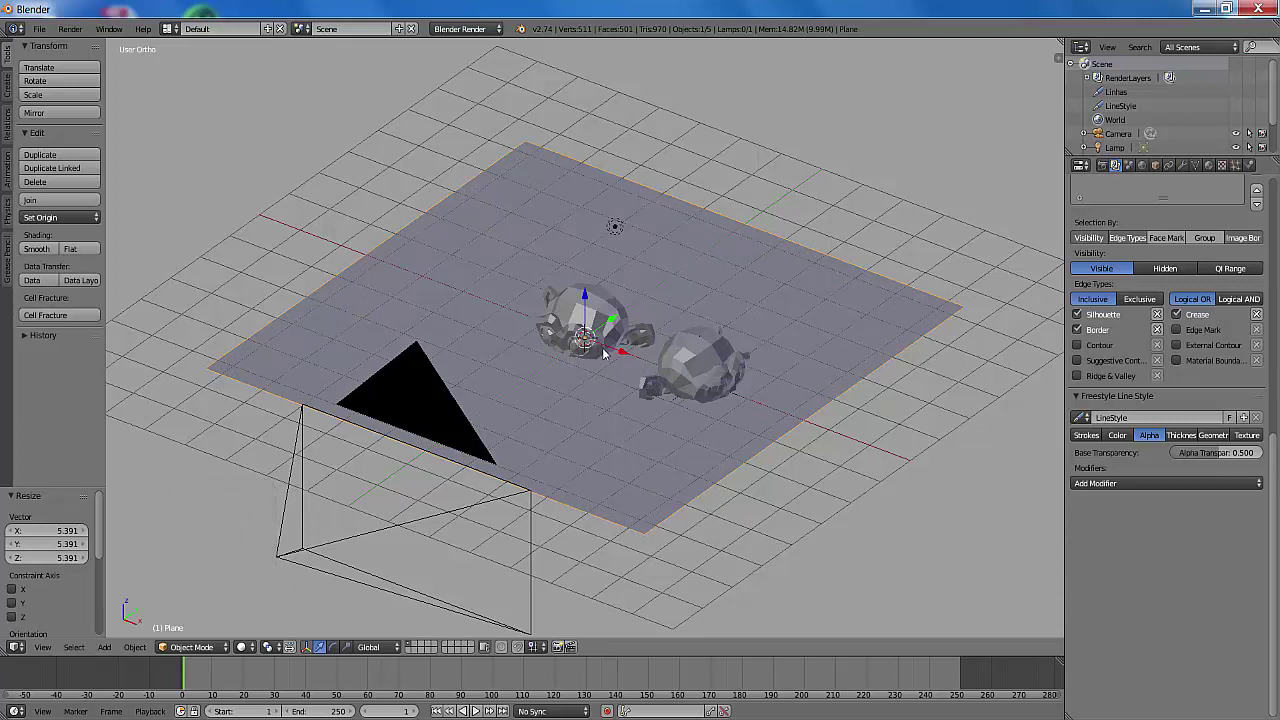
Rotate the plane 90° about the X axis and move it about 2.23 units along Y, behind the monkeys
{"action": "key", "text": "r"}
{"action": "key", "text": "x"}
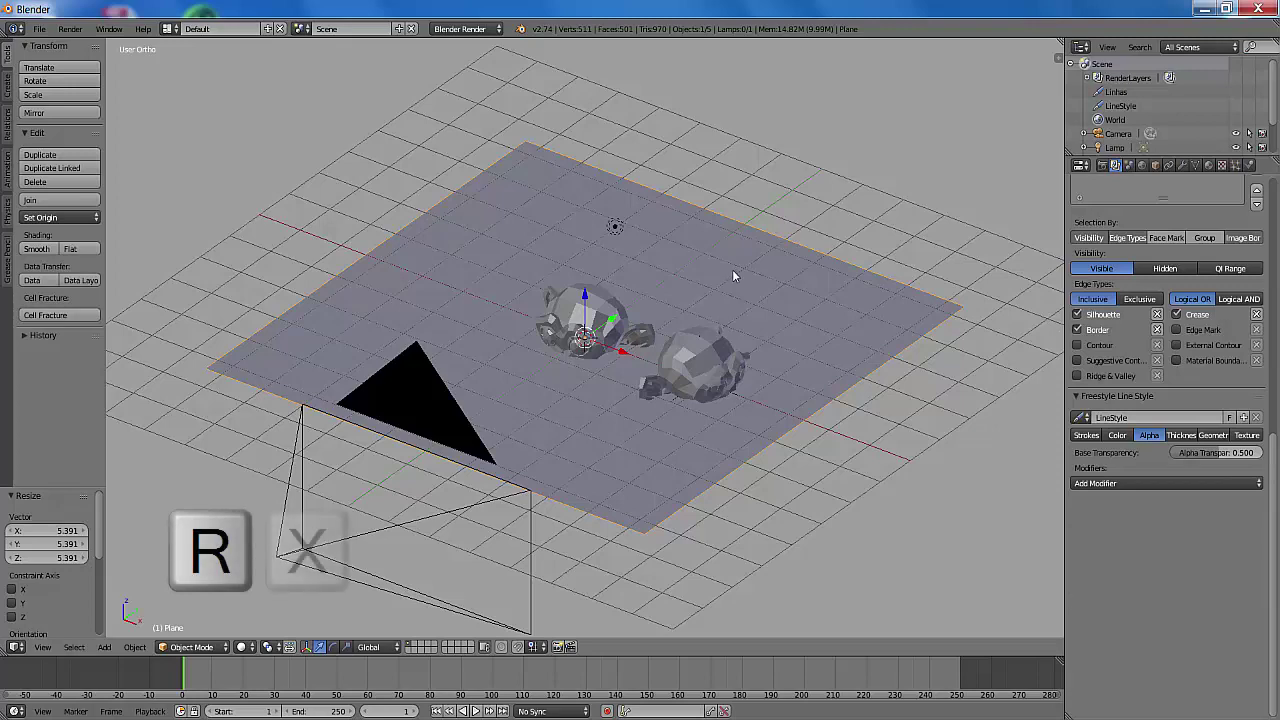
{"action": "key", "text": "9"}
{"action": "key", "text": "0"}
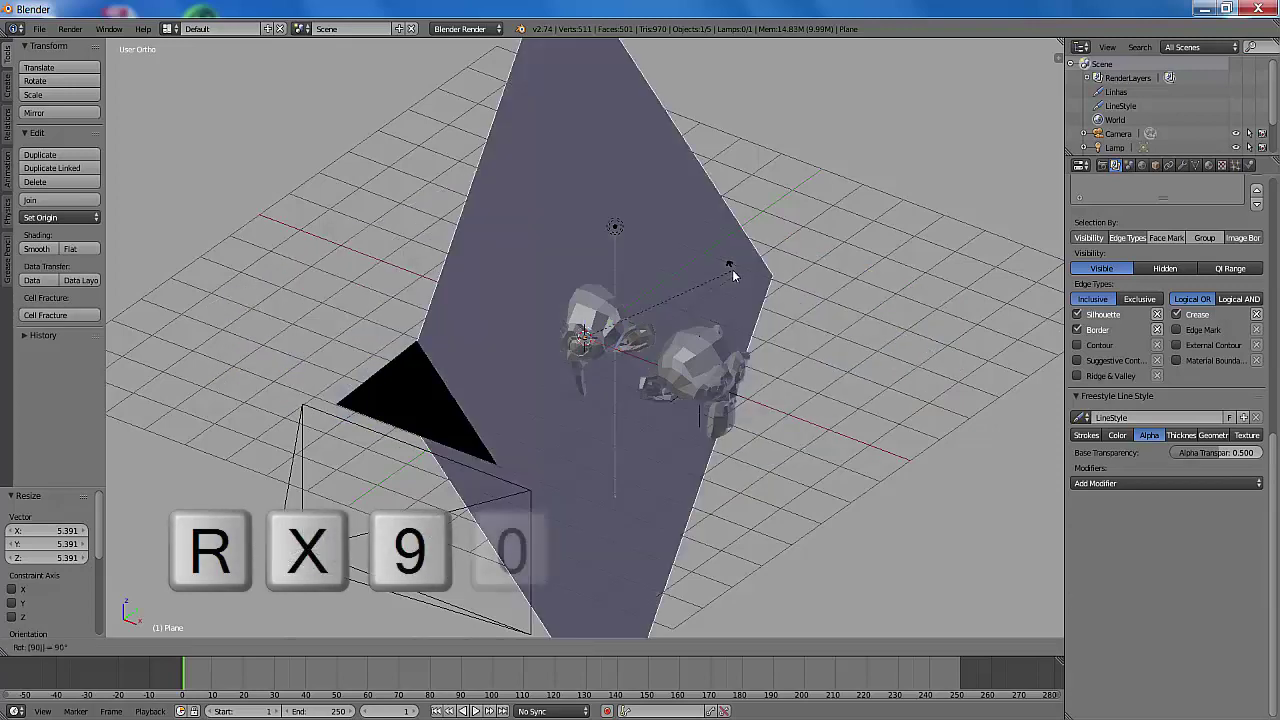
{"action": "key", "text": "Return"}
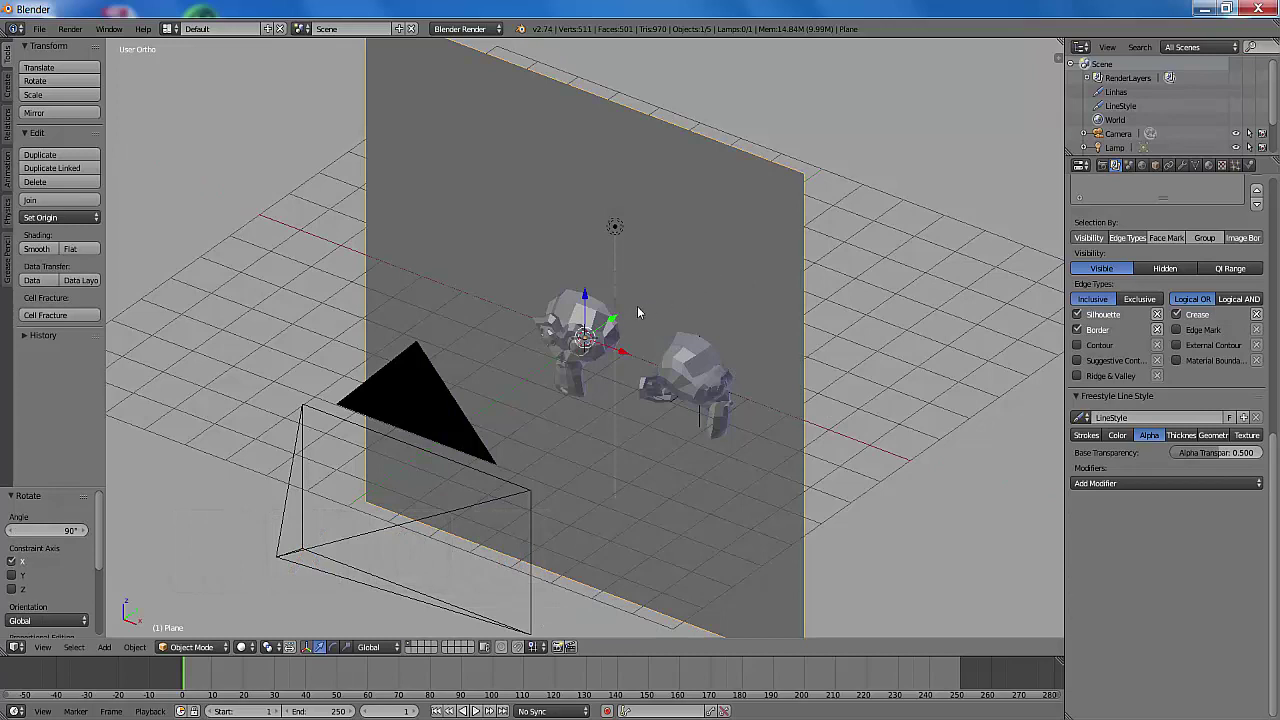
{"action": "key", "text": "g"}
{"action": "key", "text": "y"}
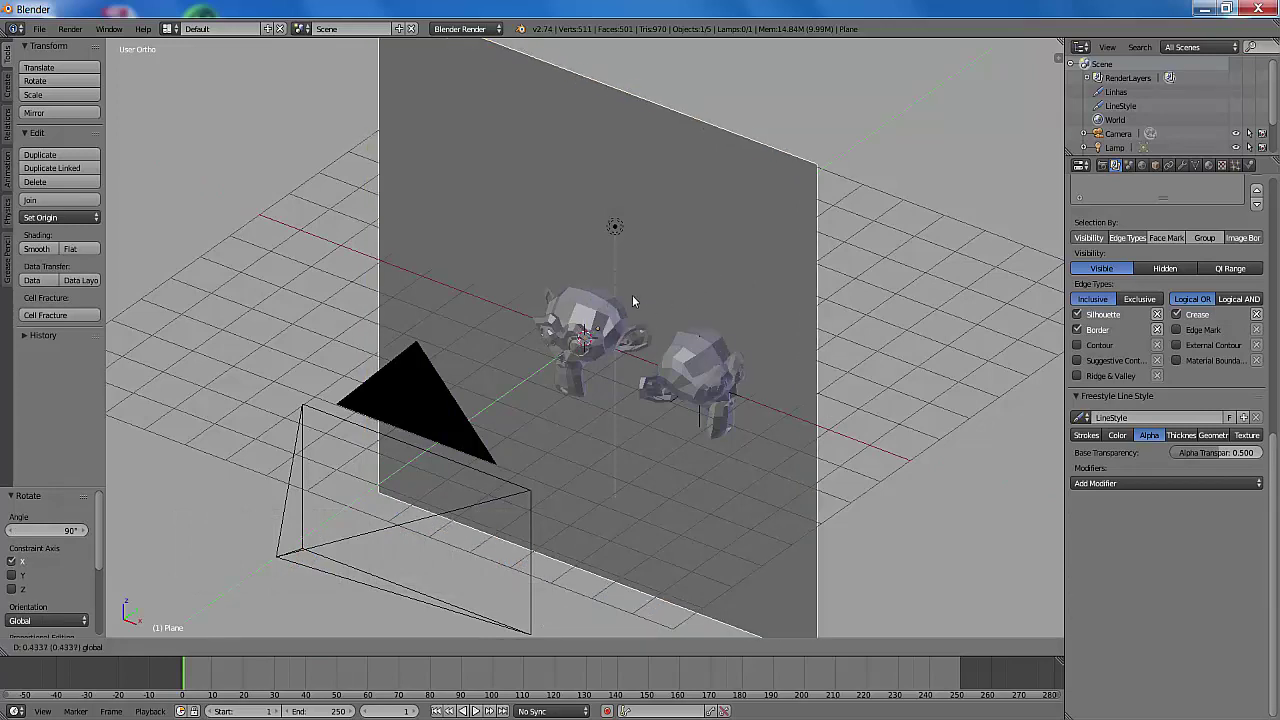
{"action": "left_click", "coordinate": [675, 264]}
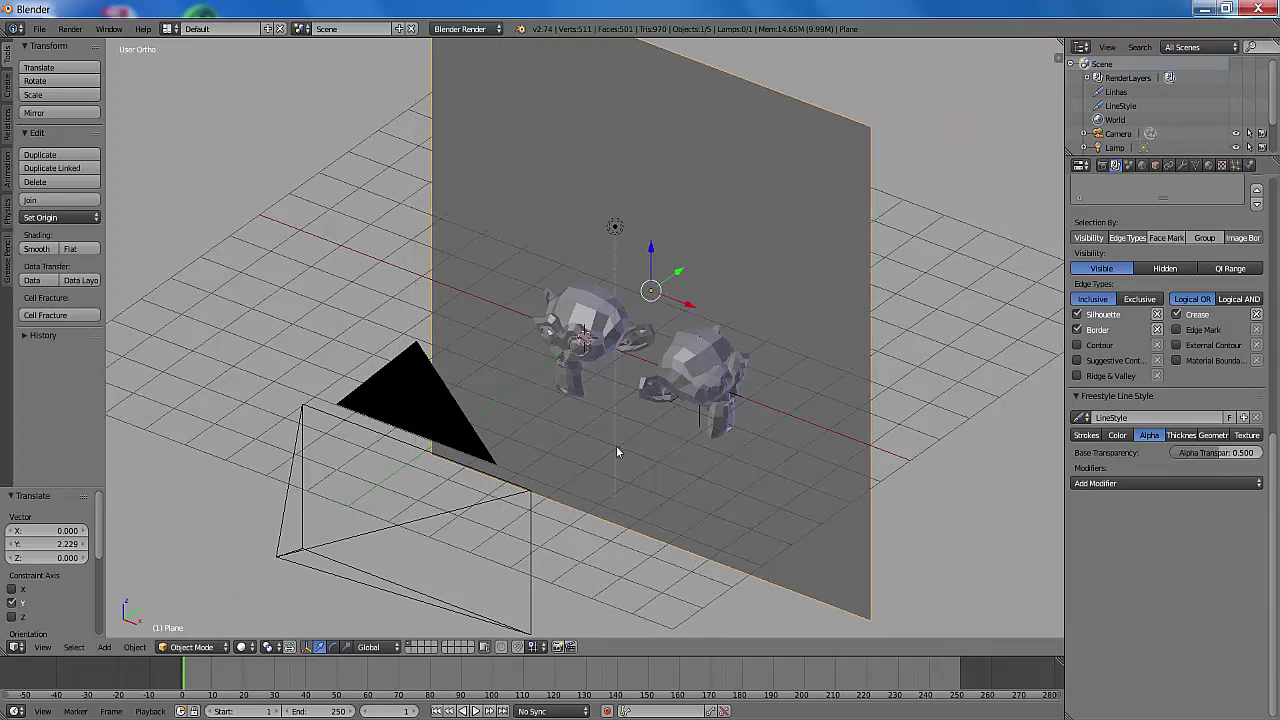
In the camera view, scale the plane down to about 0.33 and stretch it about 1.71 times along X
{"action": "left_click", "coordinate": [44, 648]}
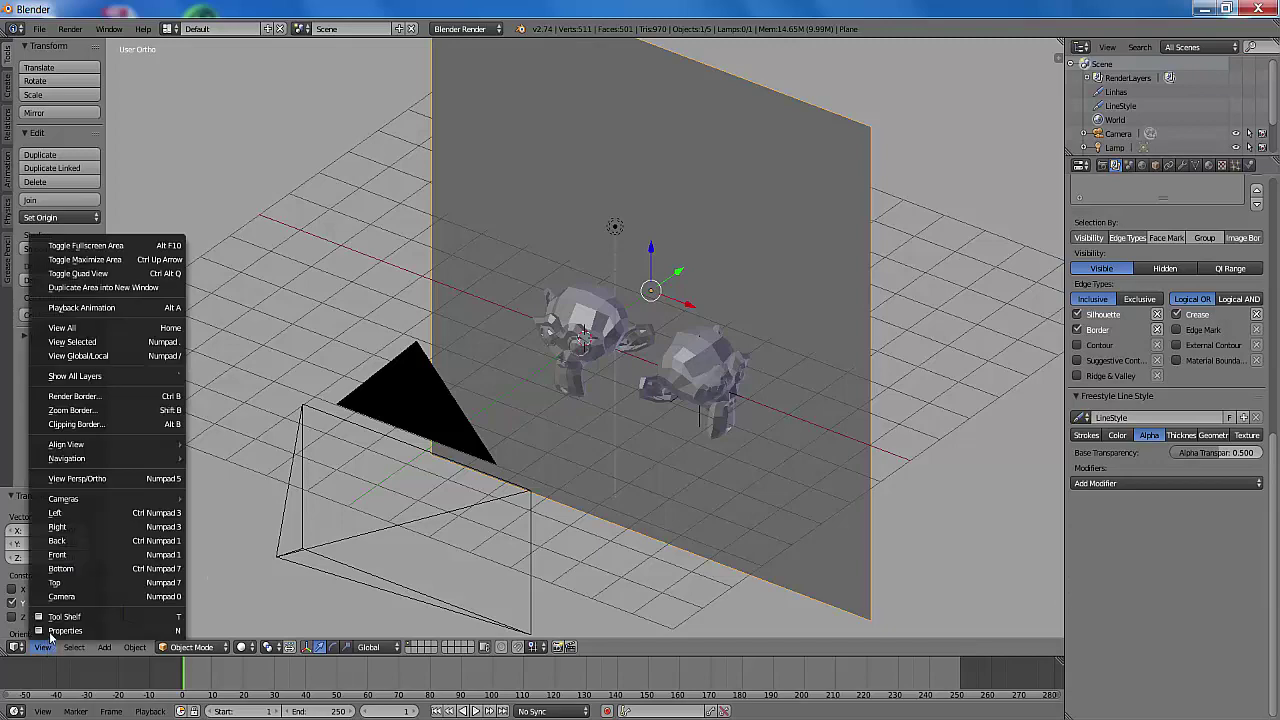
{"action": "left_click", "coordinate": [63, 600]}
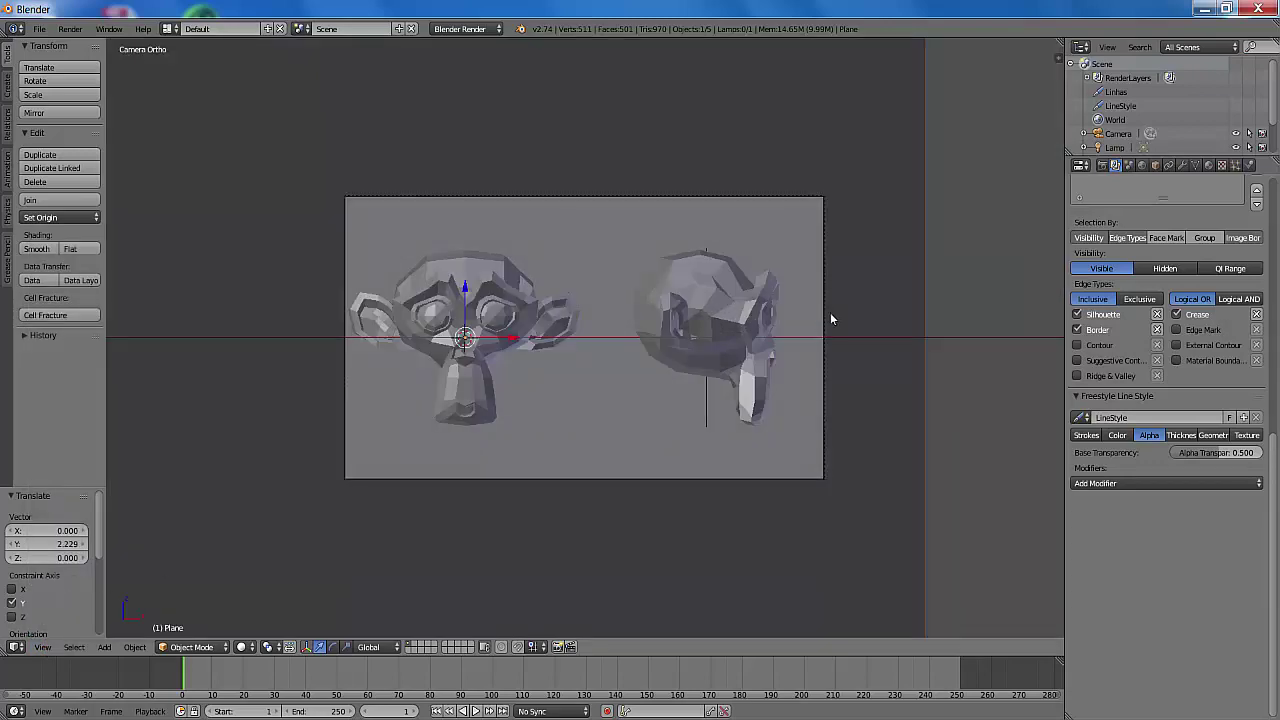
{"action": "key", "text": "s"}
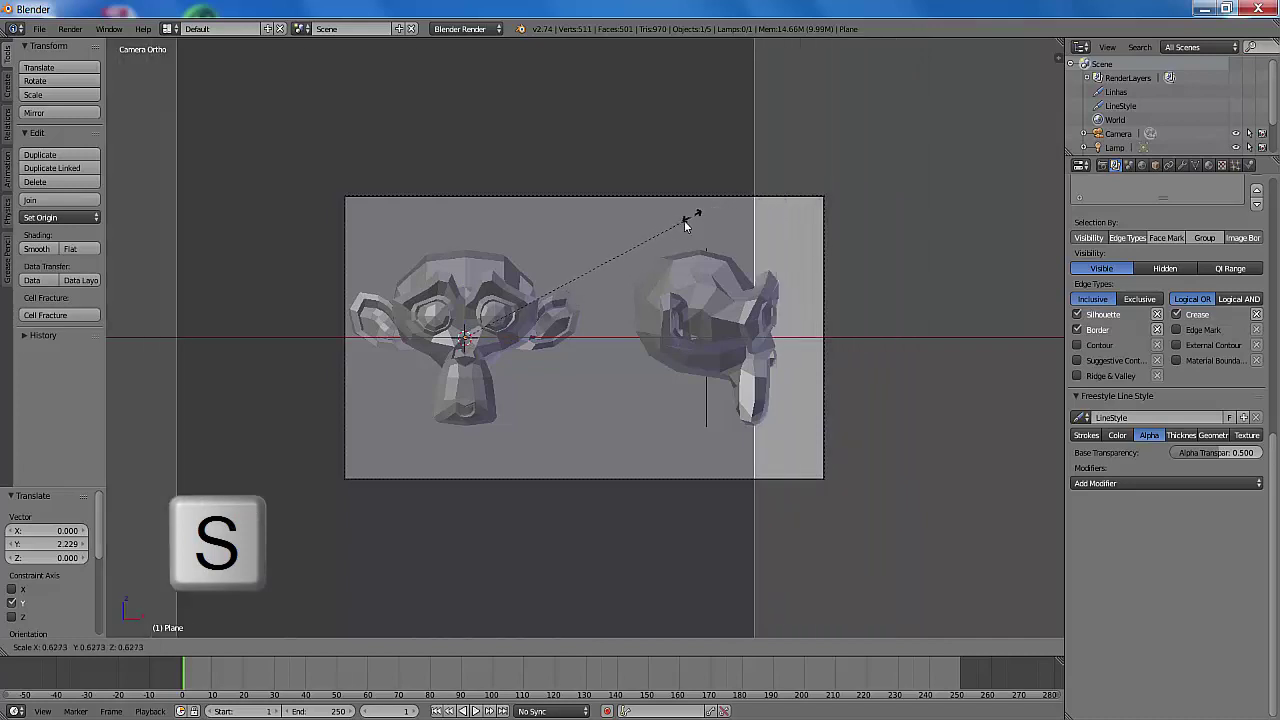
{"action": "left_click", "coordinate": [579, 263]}
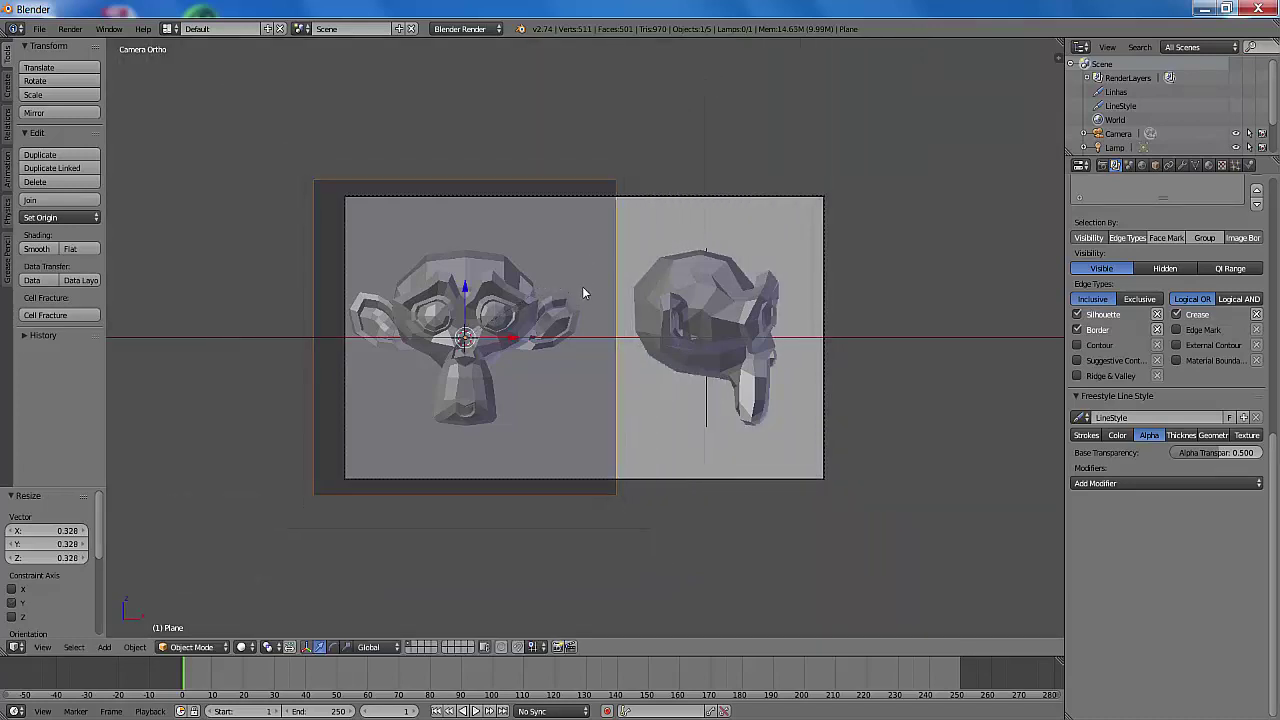
{"action": "key", "text": "s"}
{"action": "key", "text": "x"}
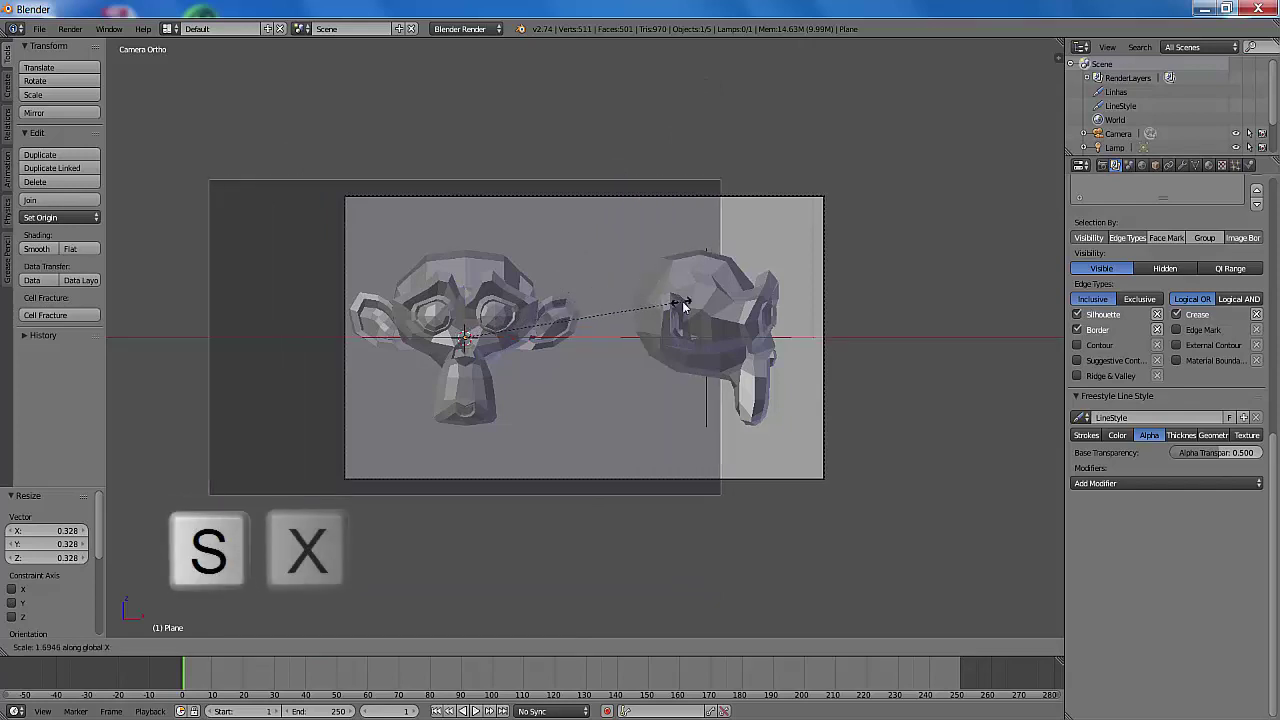
{"action": "left_click", "coordinate": [683, 305]}
Move the plane about 1.38 units along X to center it in the camera frame and scale it to about 0.90
{"action": "key", "text": "g"}
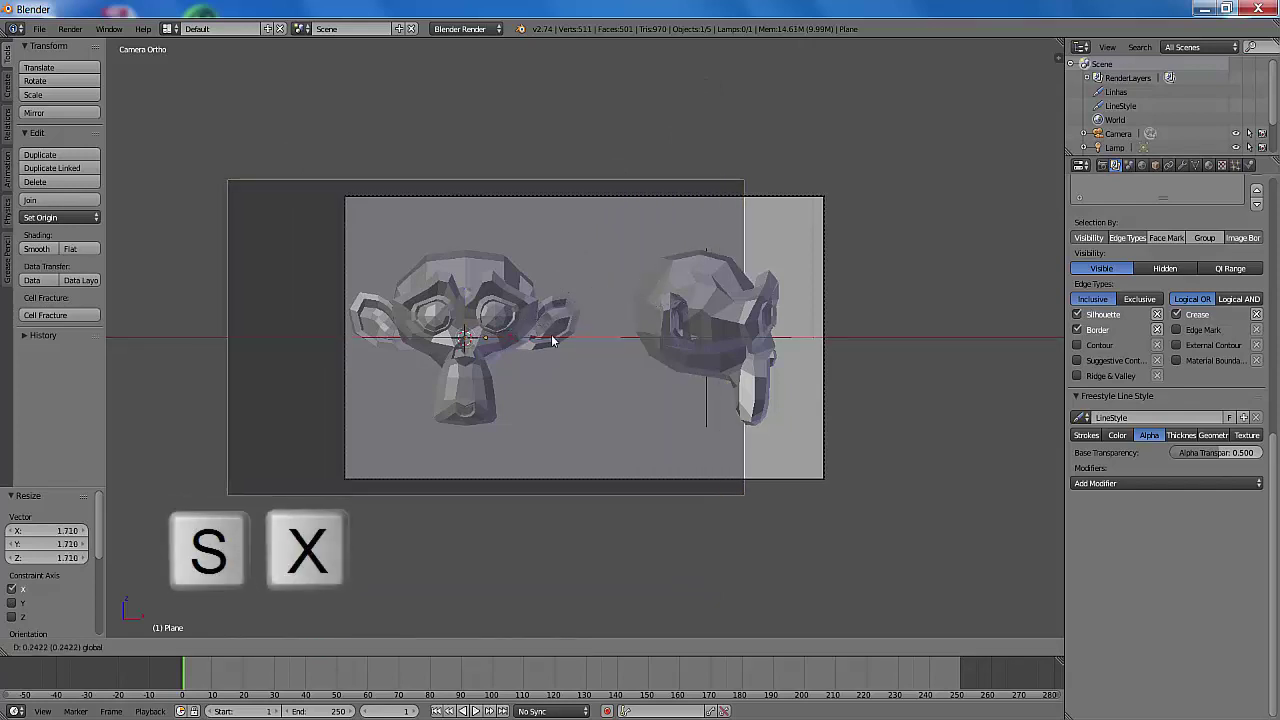
{"action": "left_click", "coordinate": [634, 343]}
{"action": "key", "text": "s"}
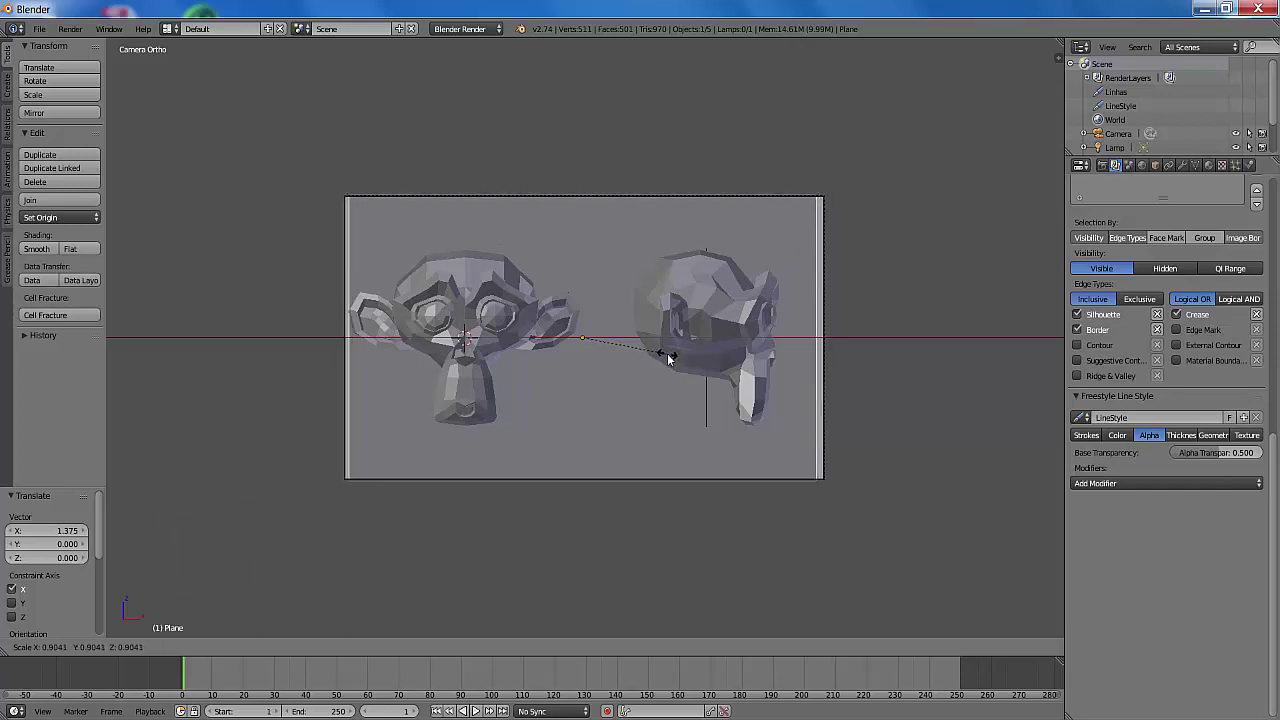
{"action": "left_click", "coordinate": [669, 360]}
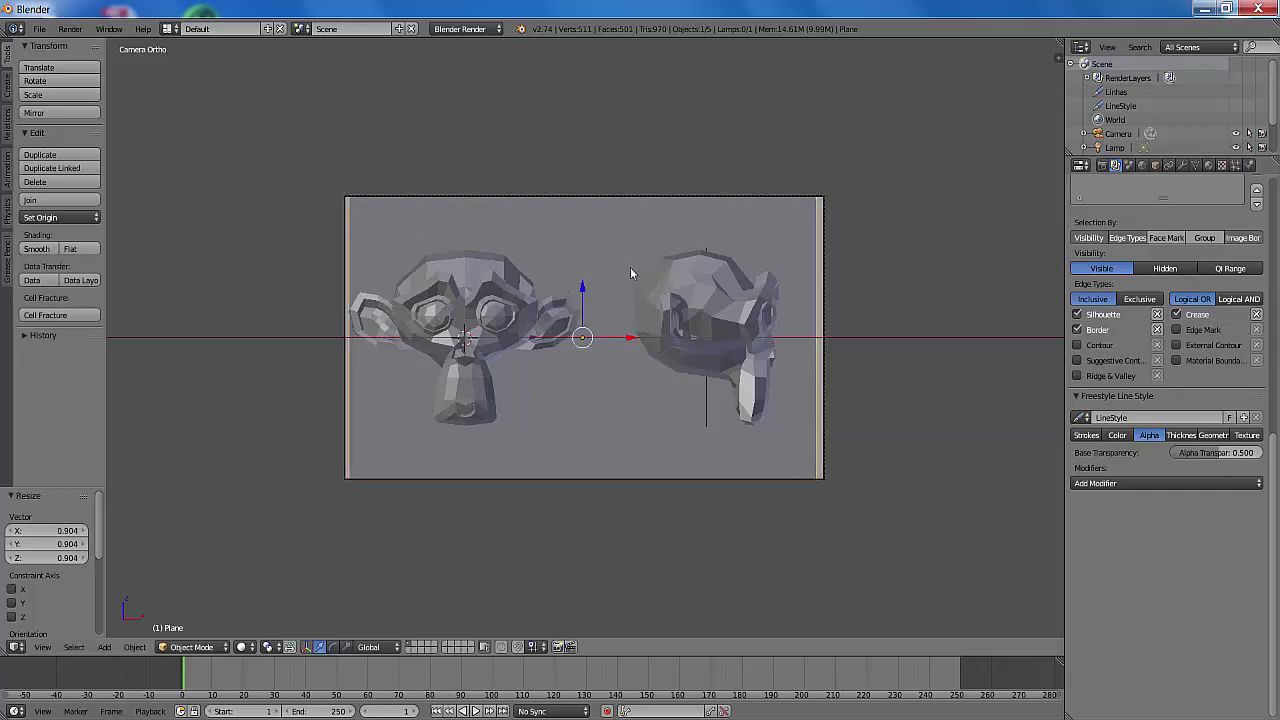
Scale the plane to about 0.875 along Z so it fits within the camera frame's height
{"action": "key", "text": "s"}
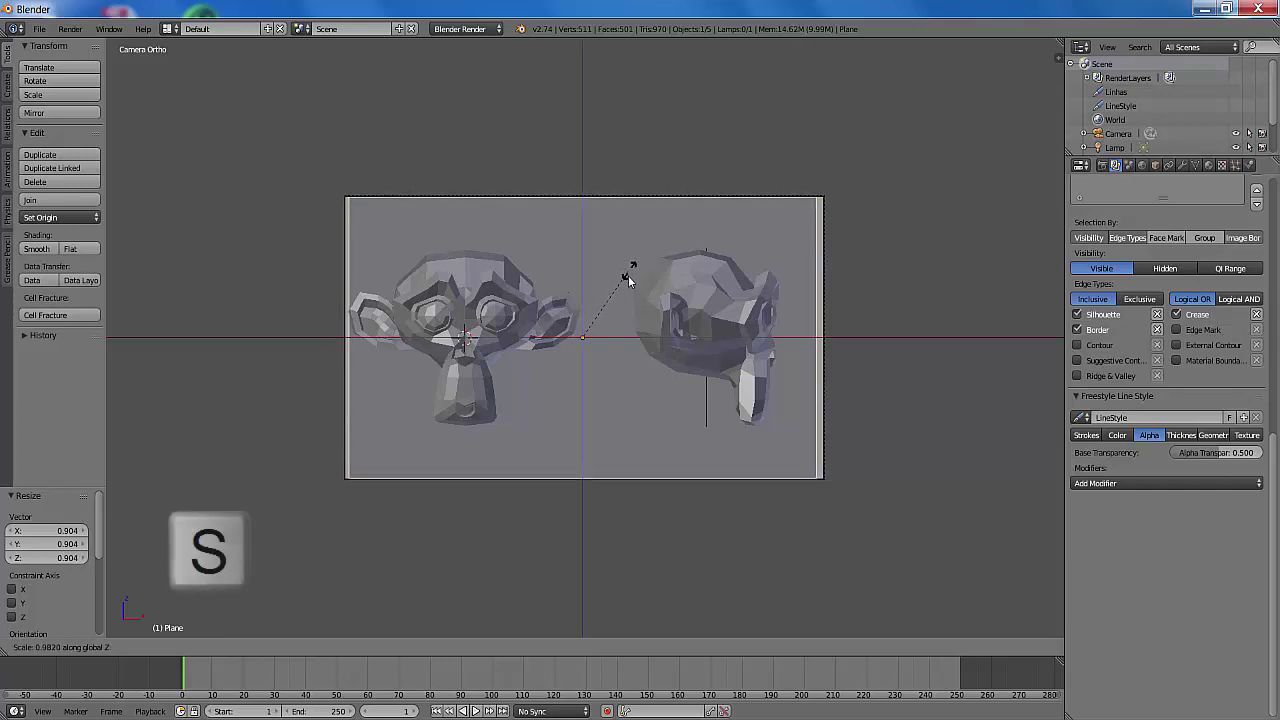
{"action": "key", "text": "z"}
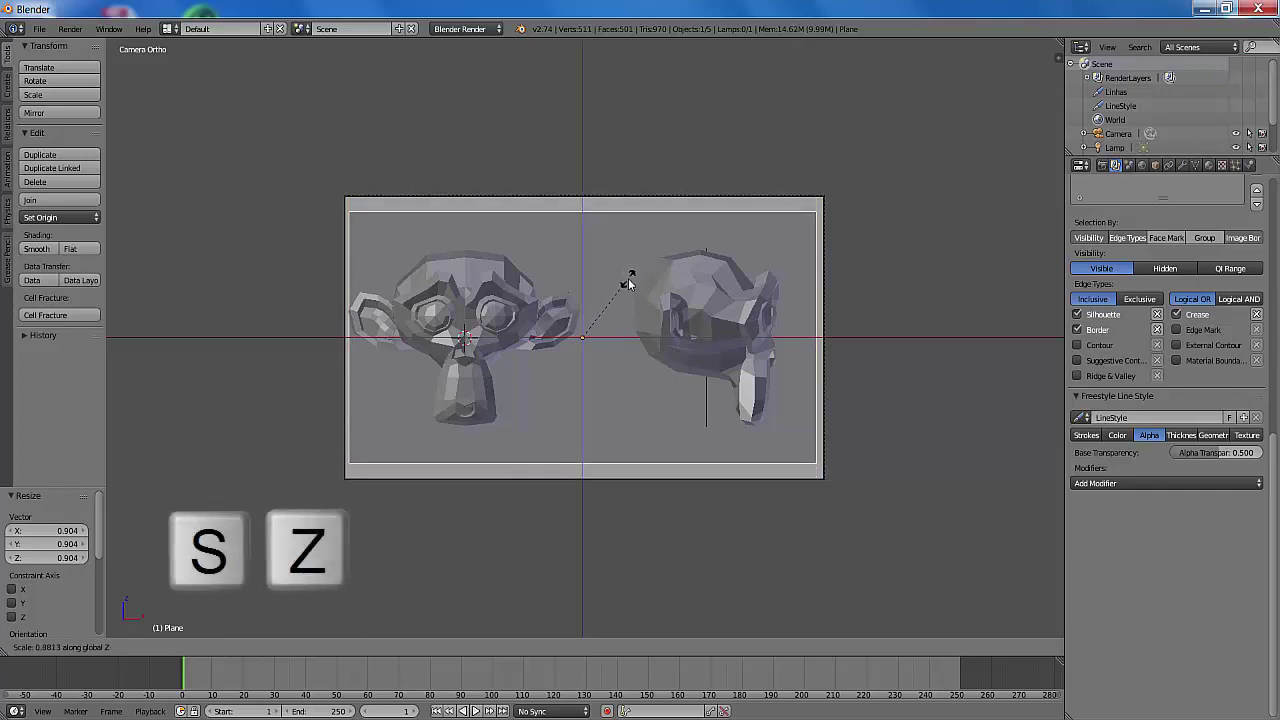
{"action": "left_click", "coordinate": [628, 283]}
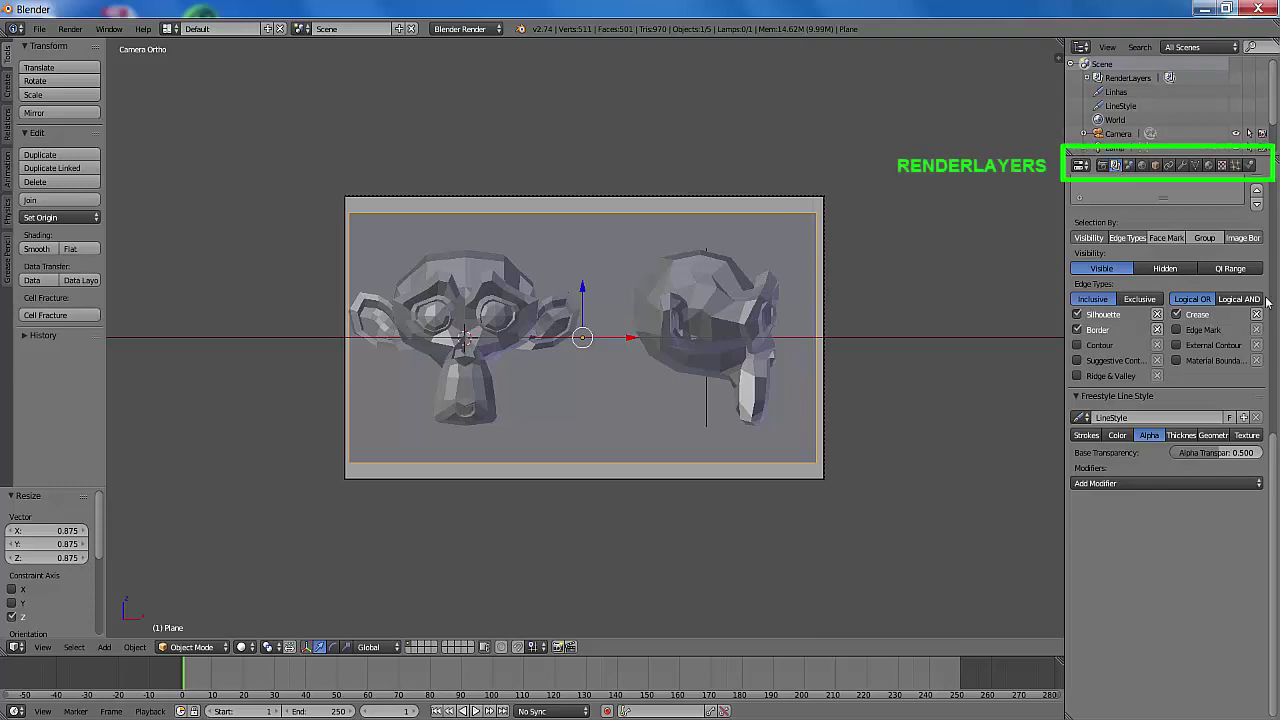
Add a third Freestyle line set to the render layer and name it Bordas
{"action": "left_click_drag", "start_coordinate": [1275, 471], "coordinate": [1278, 269]}
{"action": "scroll", "coordinate": [1192, 396], "scroll_direction": "down", "scroll_amount": 3}
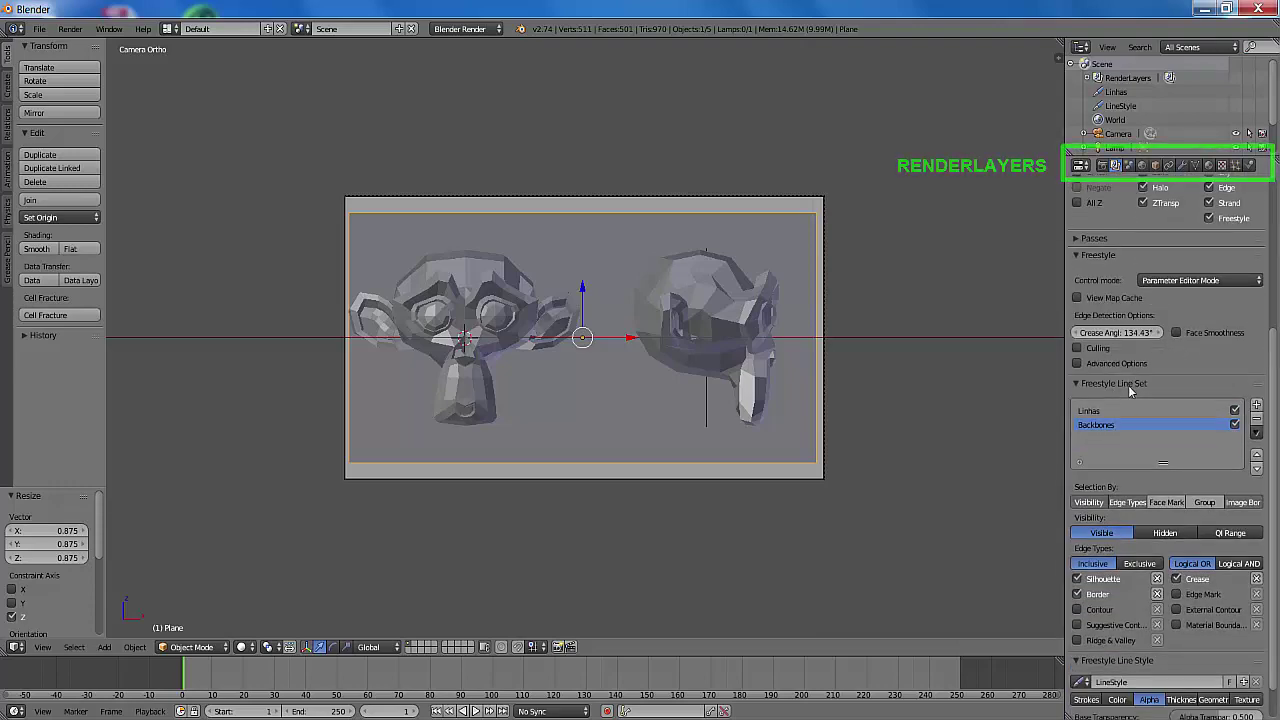
{"action": "left_click", "coordinate": [1256, 405]}
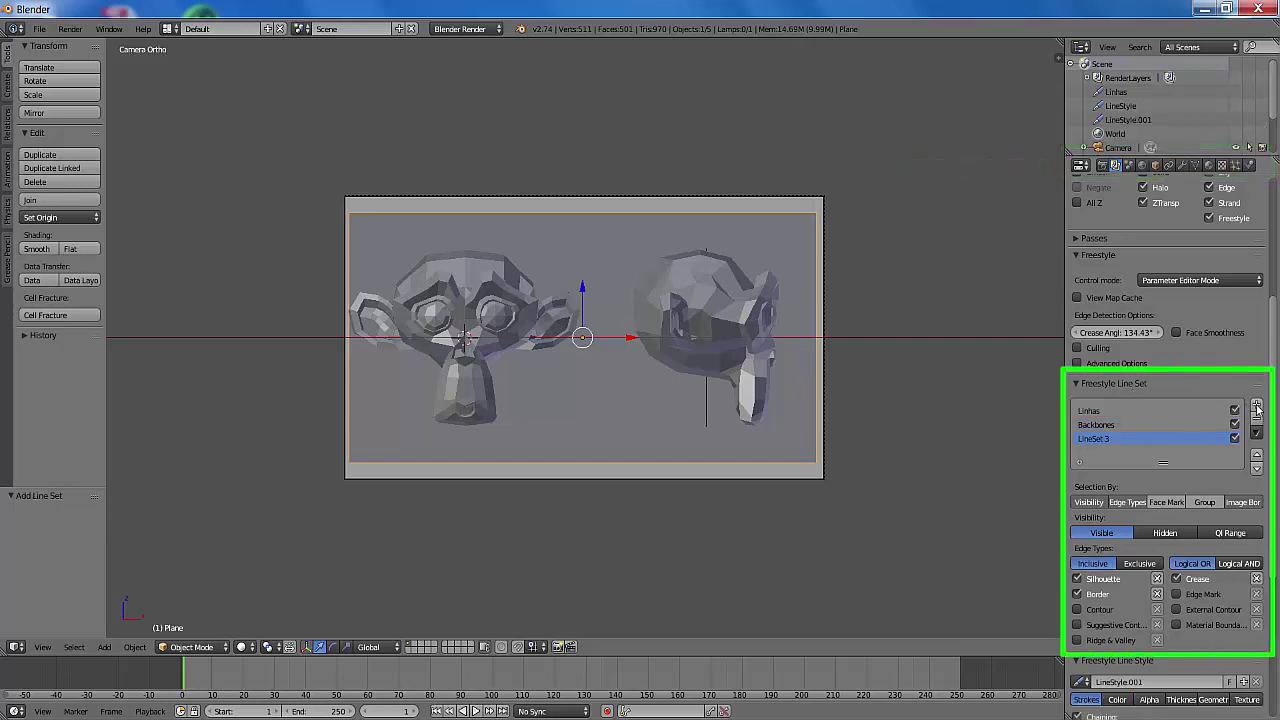
{"action": "double_click", "coordinate": [1090, 440]}
{"action": "type", "text": "Bord"}
{"action": "key", "text": "Return"}
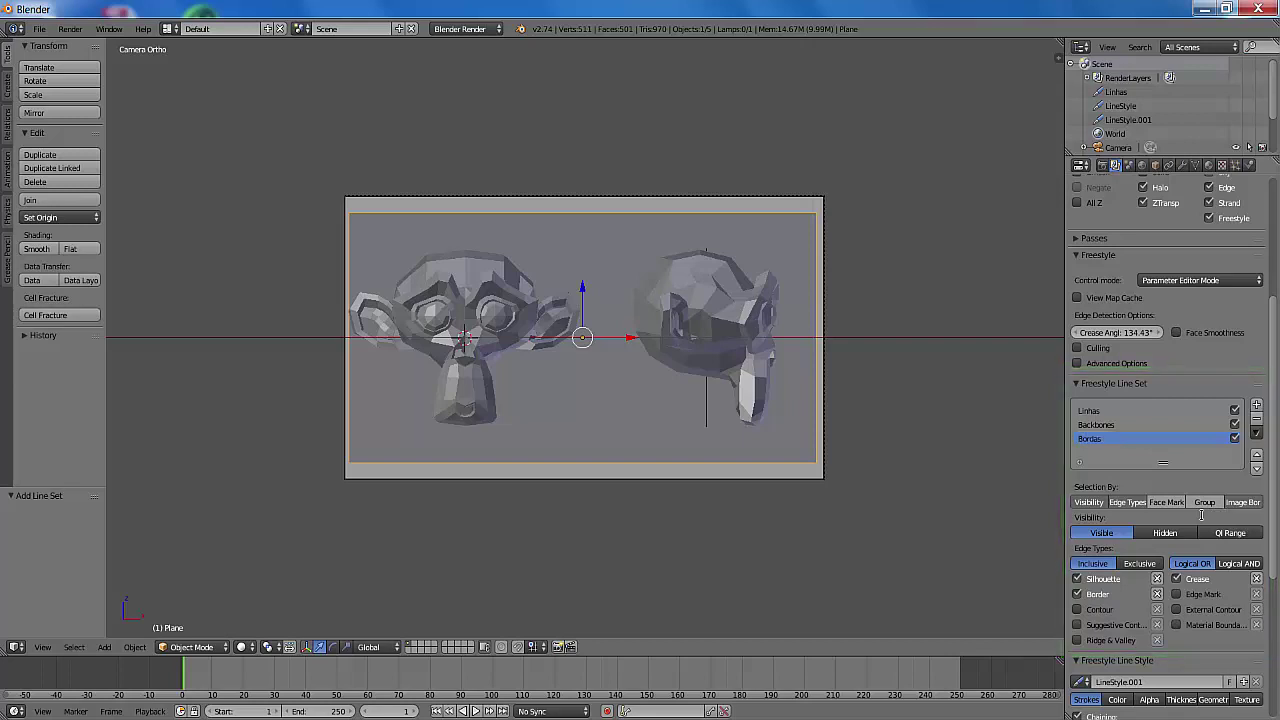
Set the base color of the Bordas line set's line style to white
{"action": "scroll", "coordinate": [1205, 520], "scroll_direction": "down", "scroll_amount": 6}
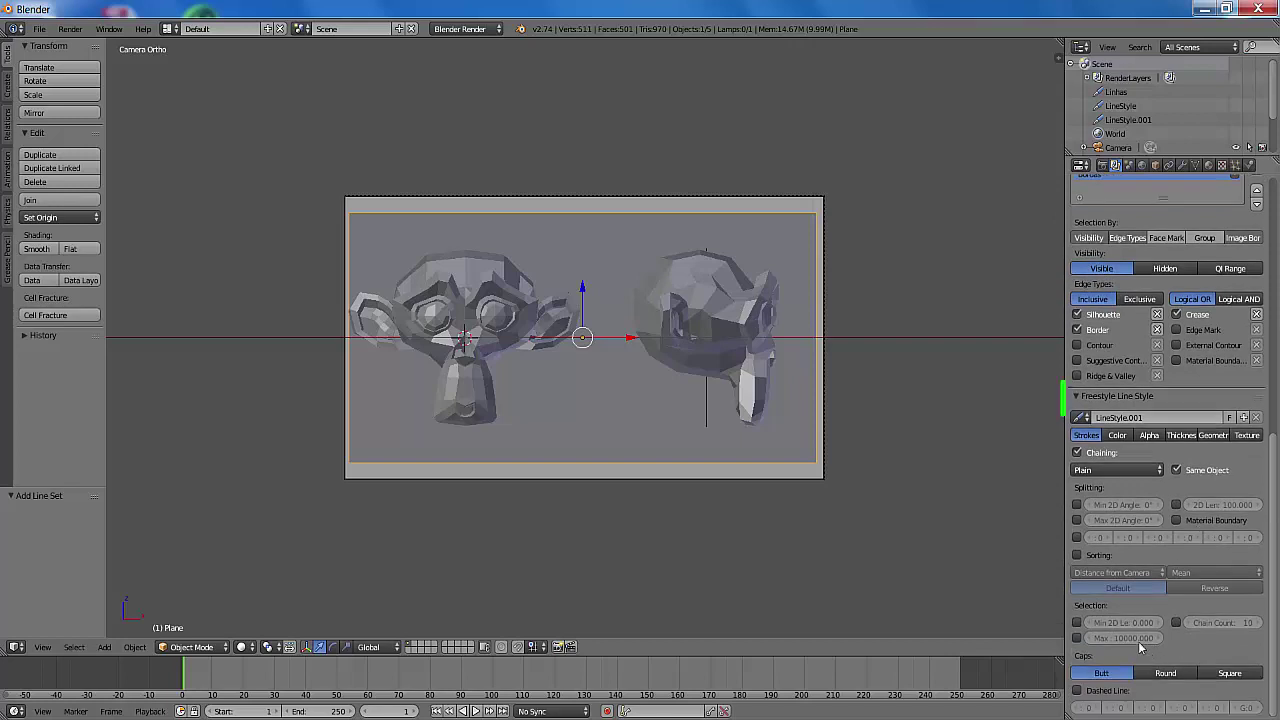
{"action": "left_click", "coordinate": [1116, 436]}
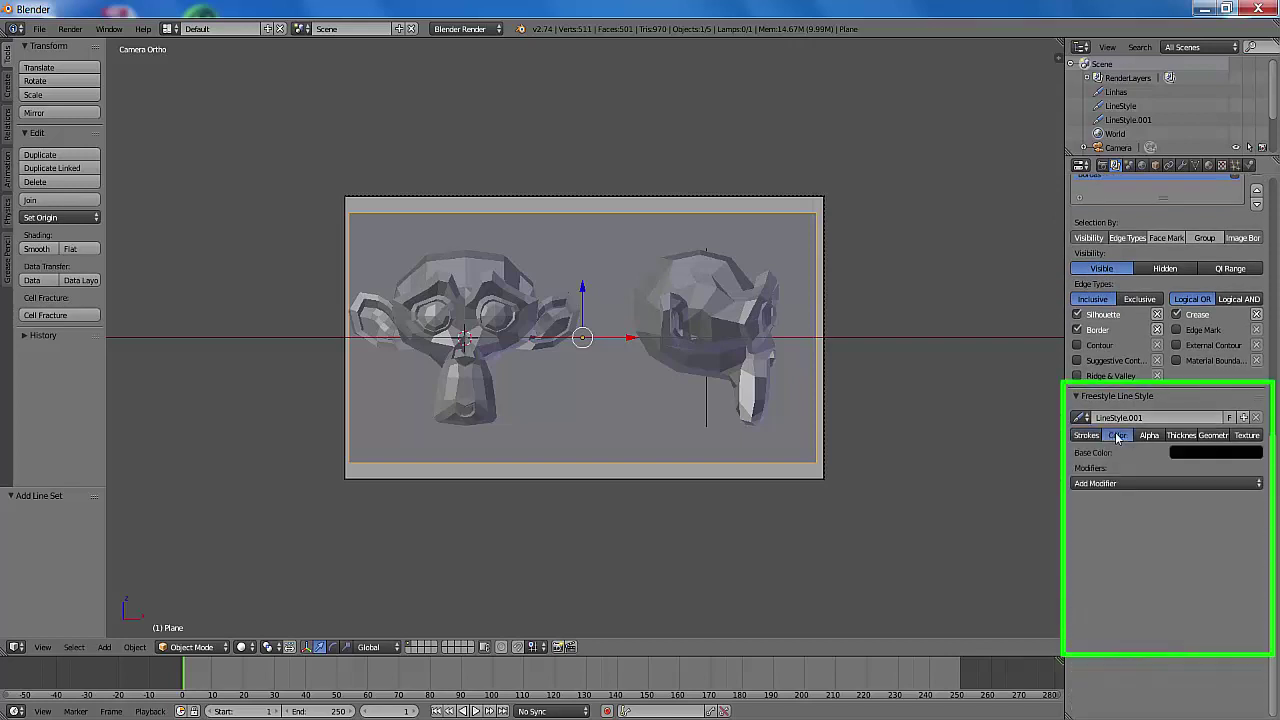
{"action": "left_click", "coordinate": [1236, 453]}
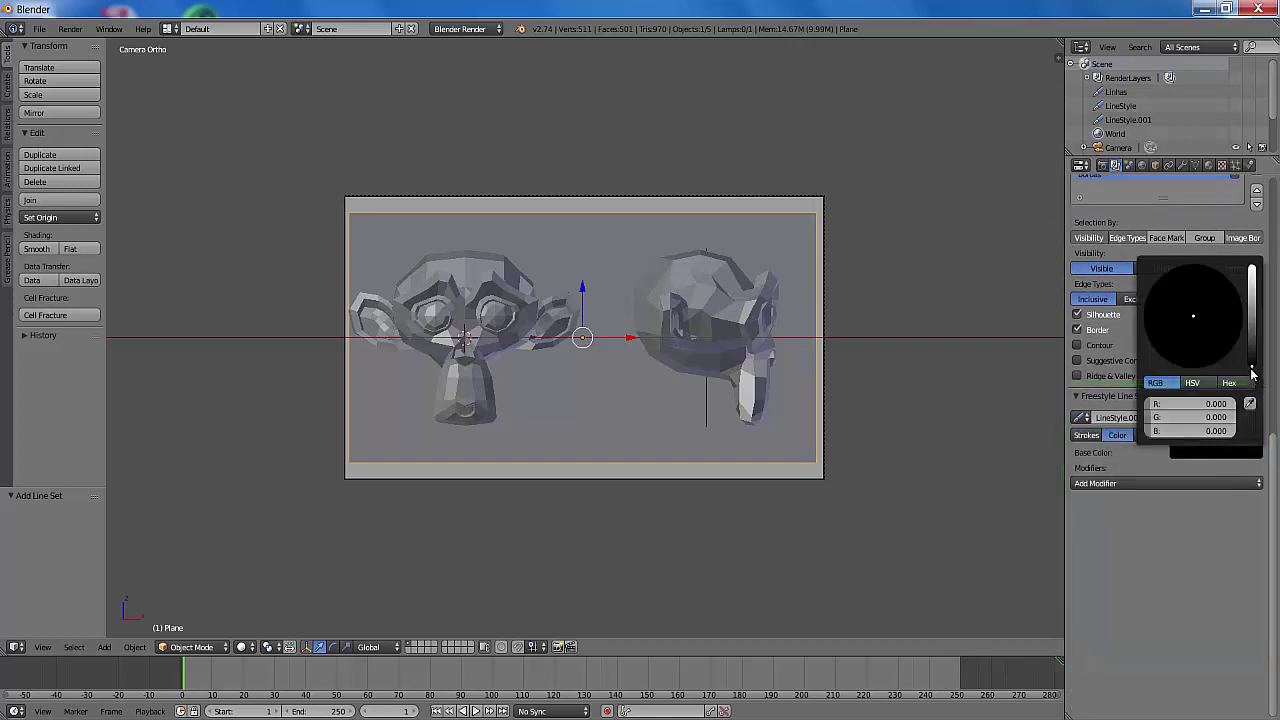
{"action": "left_click_drag", "start_coordinate": [1252, 370], "coordinate": [1252, 268]}
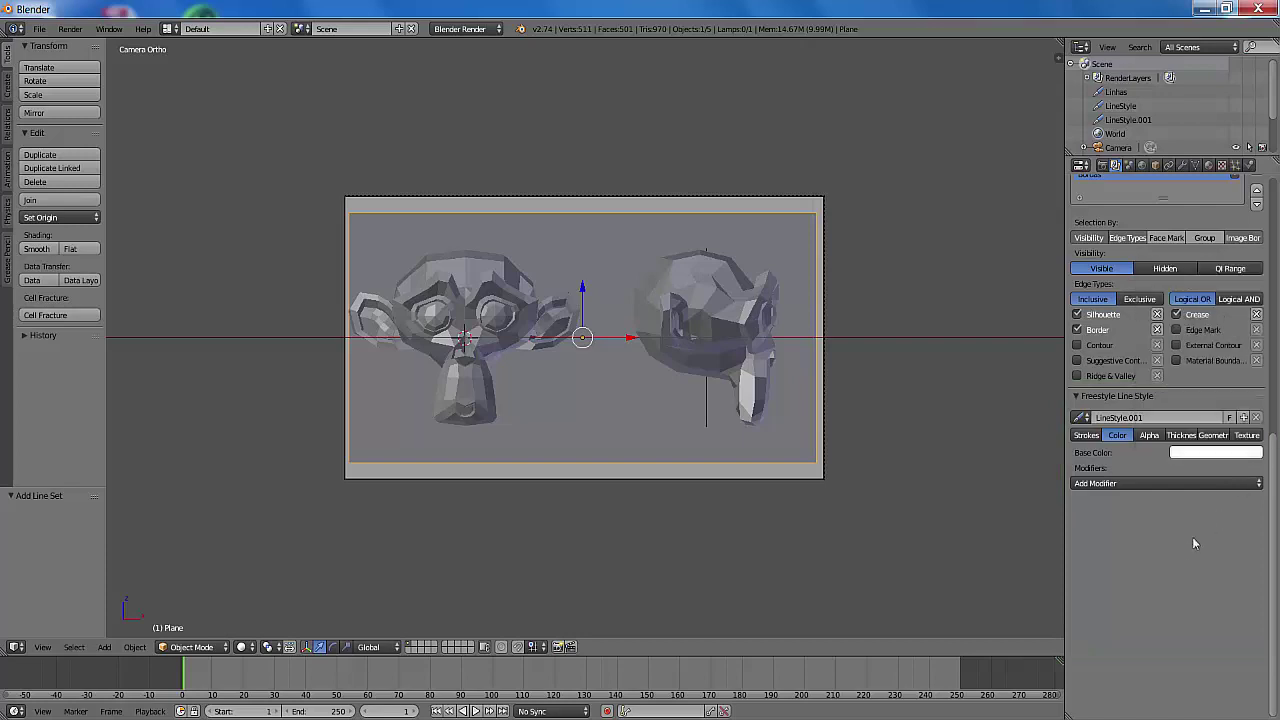
Turn off the Silhouette, Border and Crease edge types for the Bordas line set and test-render the scene
{"action": "left_click", "coordinate": [1185, 435]}
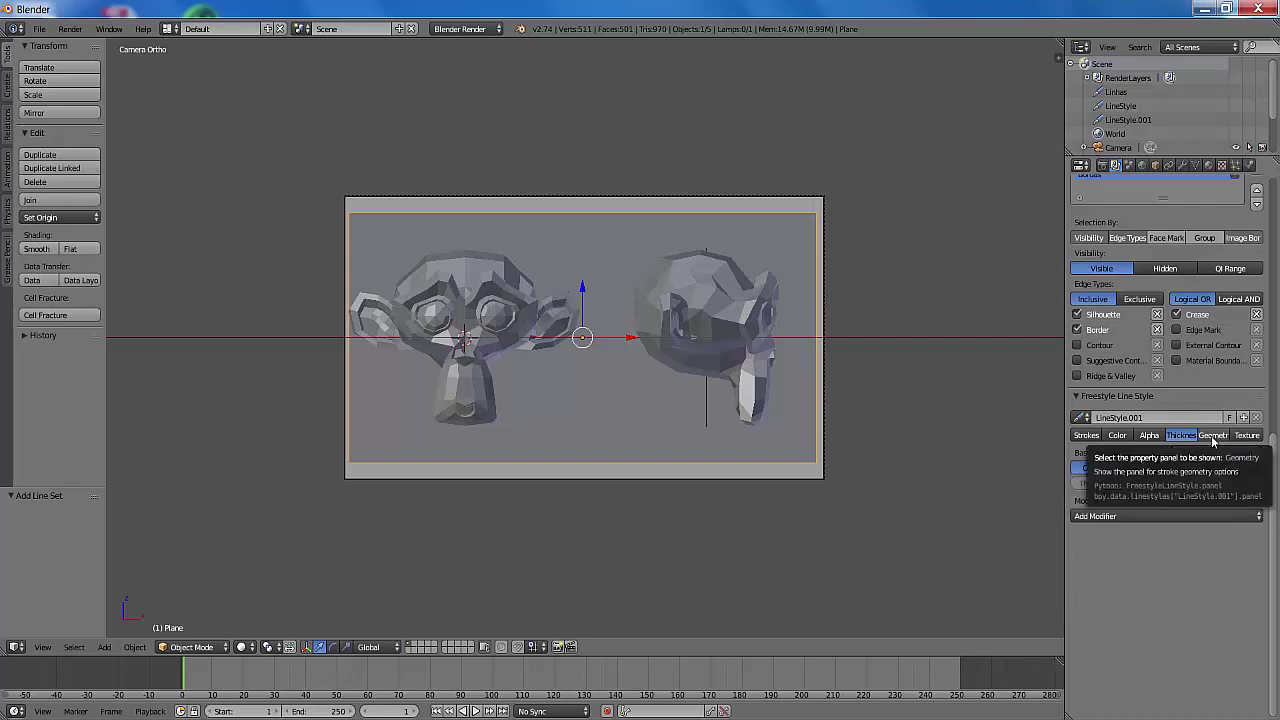
{"action": "left_click", "coordinate": [1078, 316]}
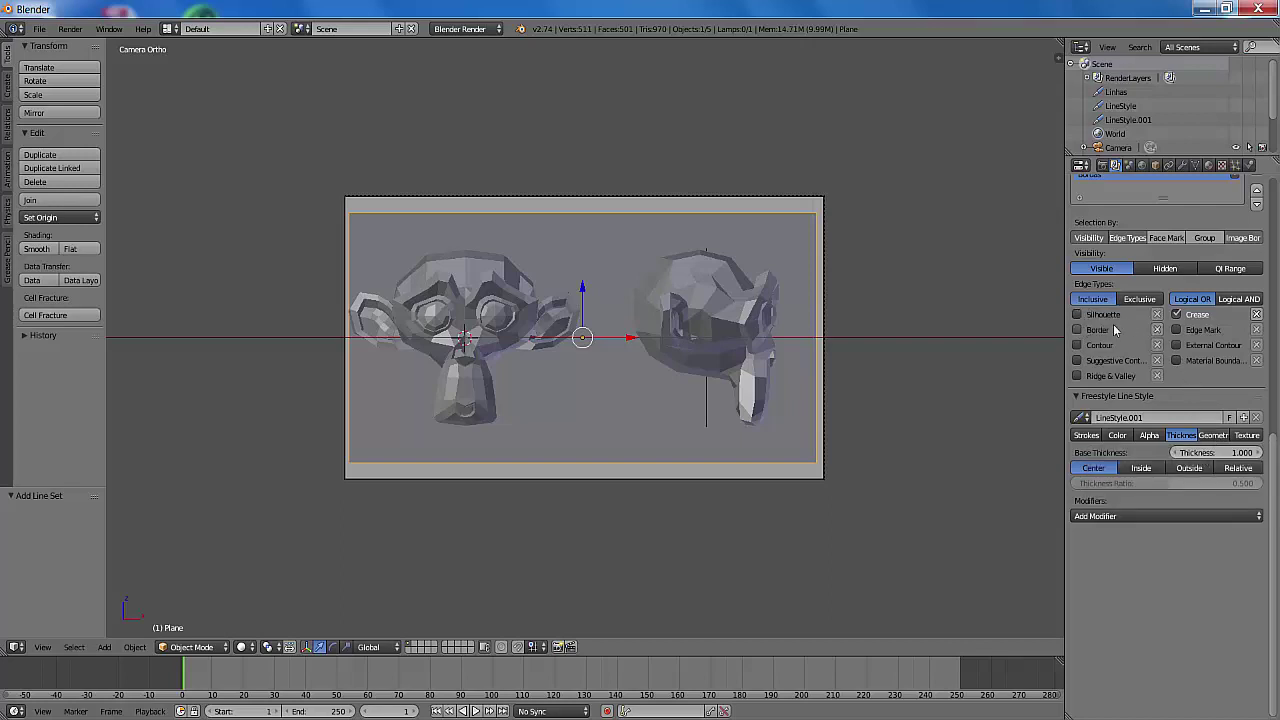
{"action": "left_click", "coordinate": [1177, 315]}
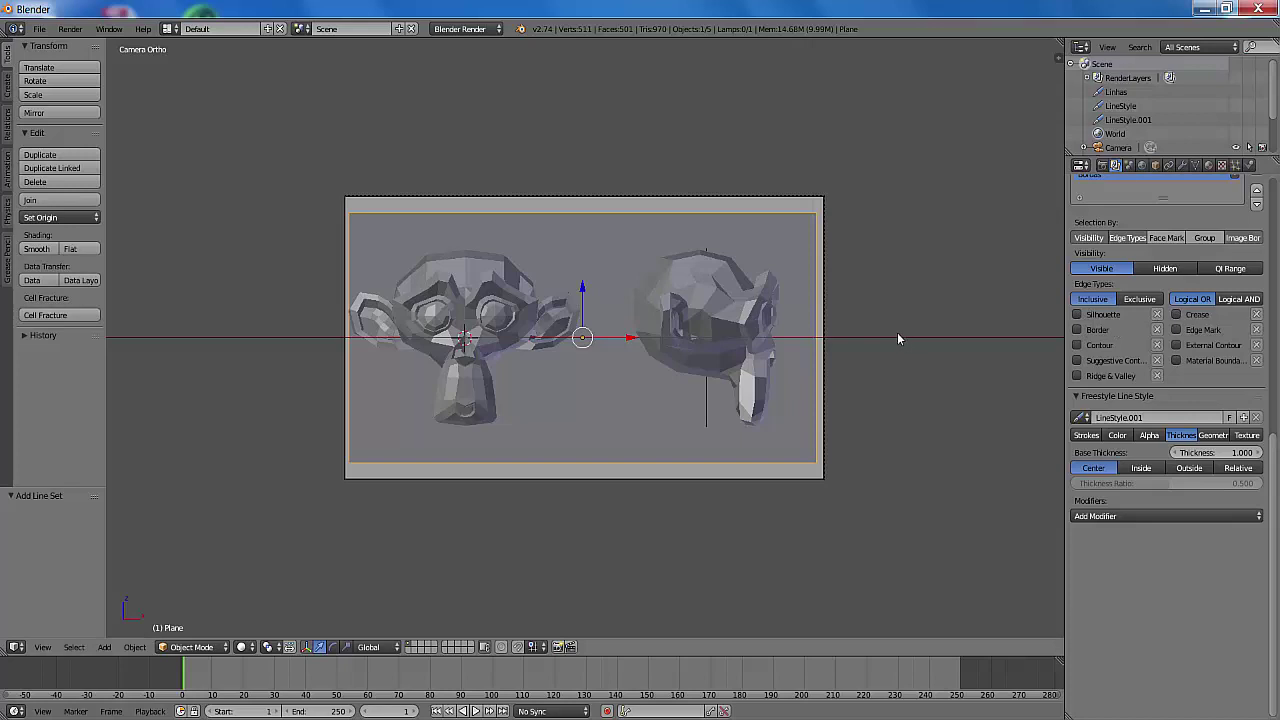
{"action": "key", "text": "F12"}
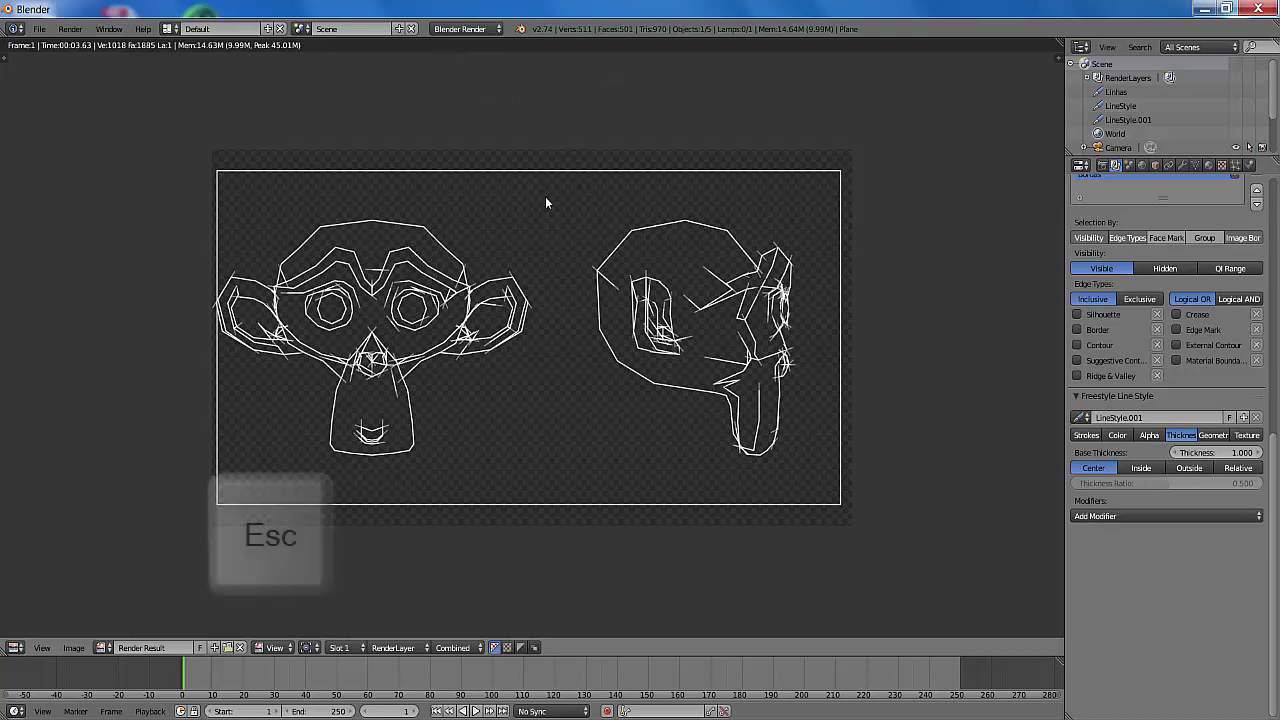
{"action": "key", "text": "Escape"}
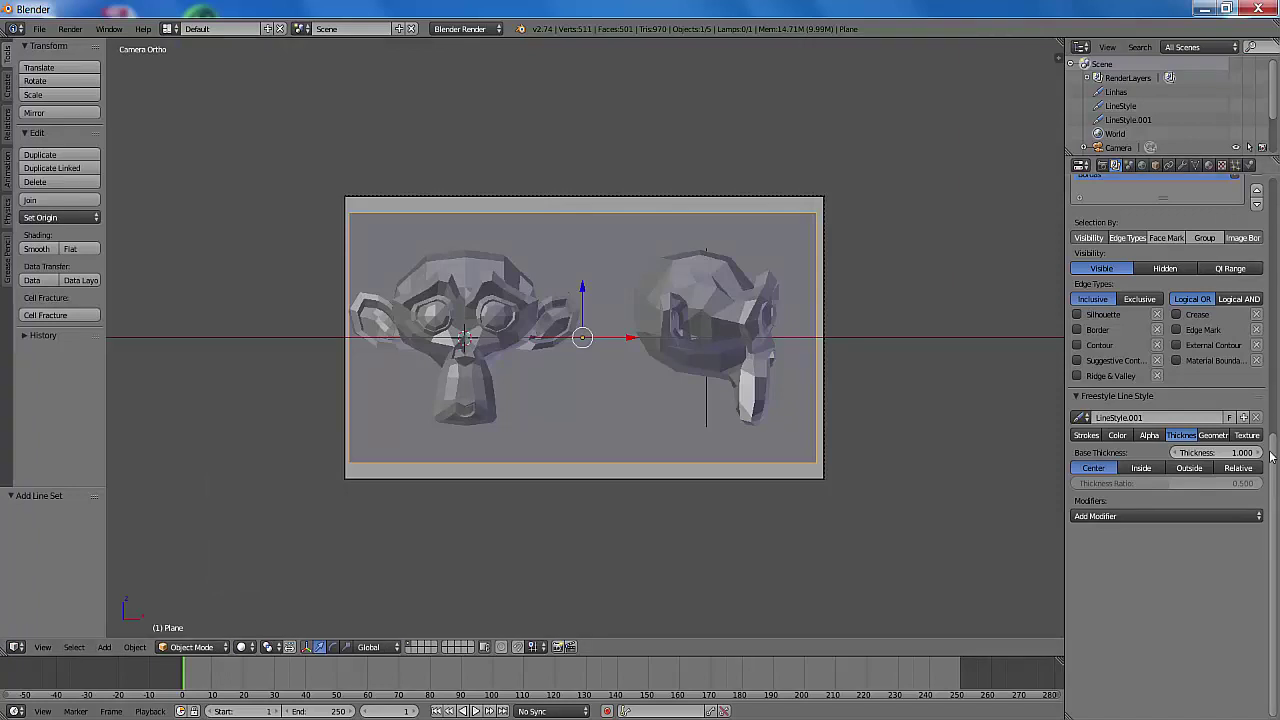
Give the plane a new material with a blue diffuse color and render the scene
{"action": "scroll", "coordinate": [1276, 467], "scroll_direction": "up", "scroll_amount": 10}
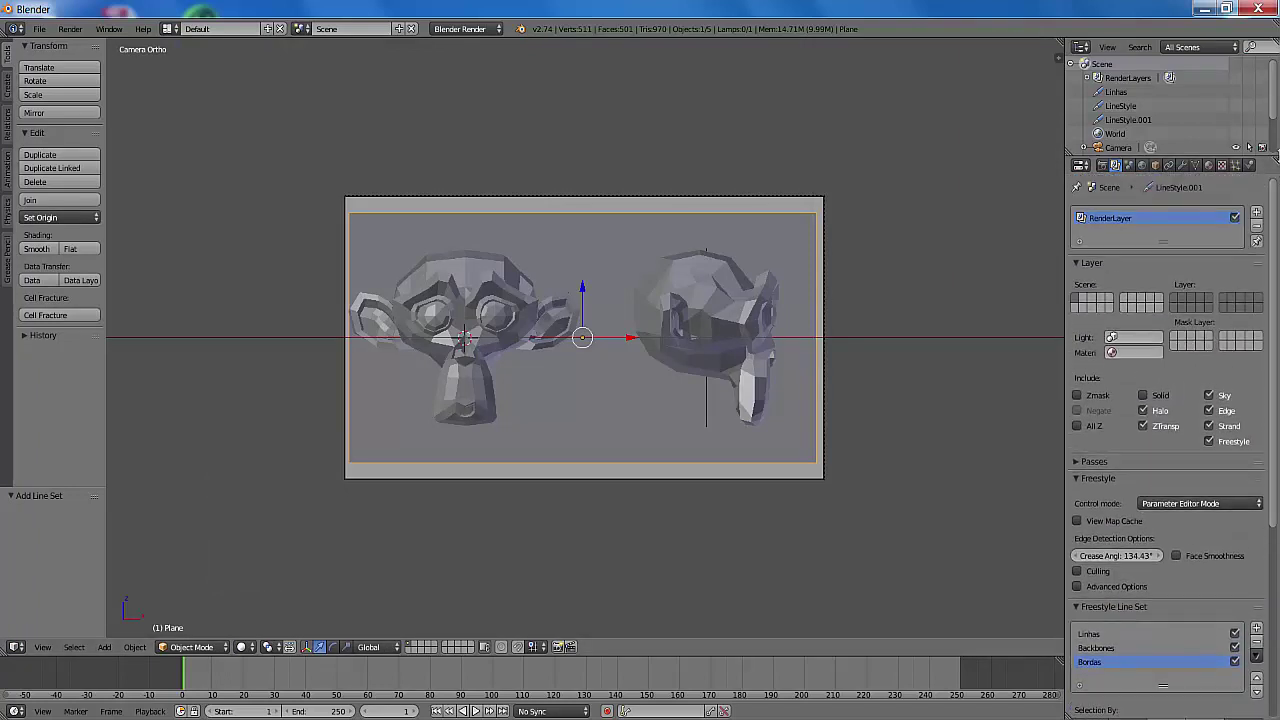
{"action": "left_click", "coordinate": [1208, 165]}
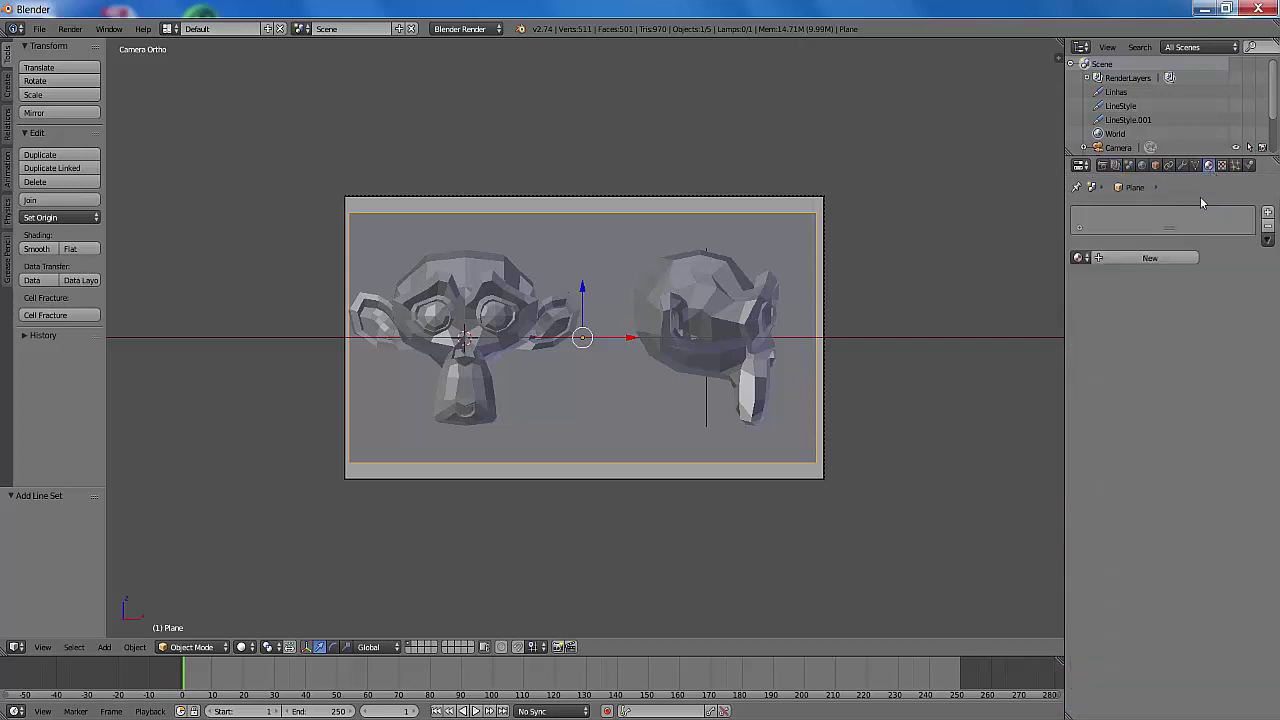
{"action": "left_click", "coordinate": [1150, 258]}
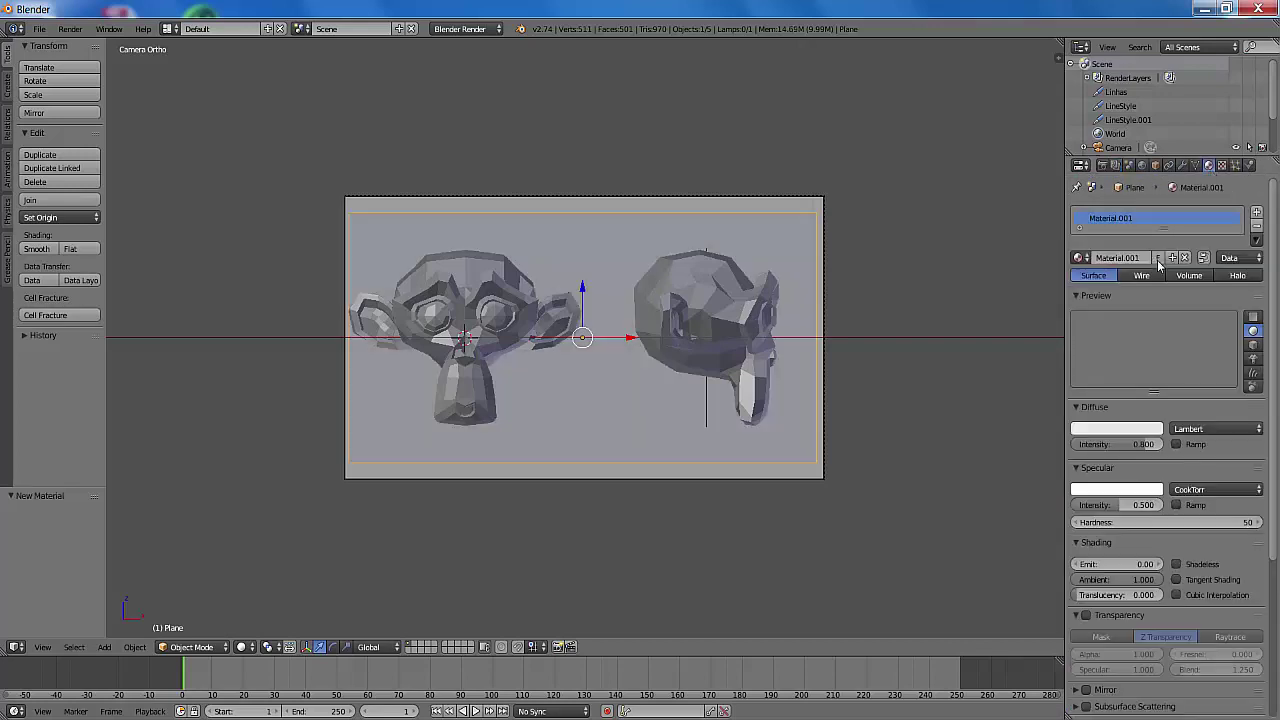
{"action": "left_click", "coordinate": [1115, 428]}
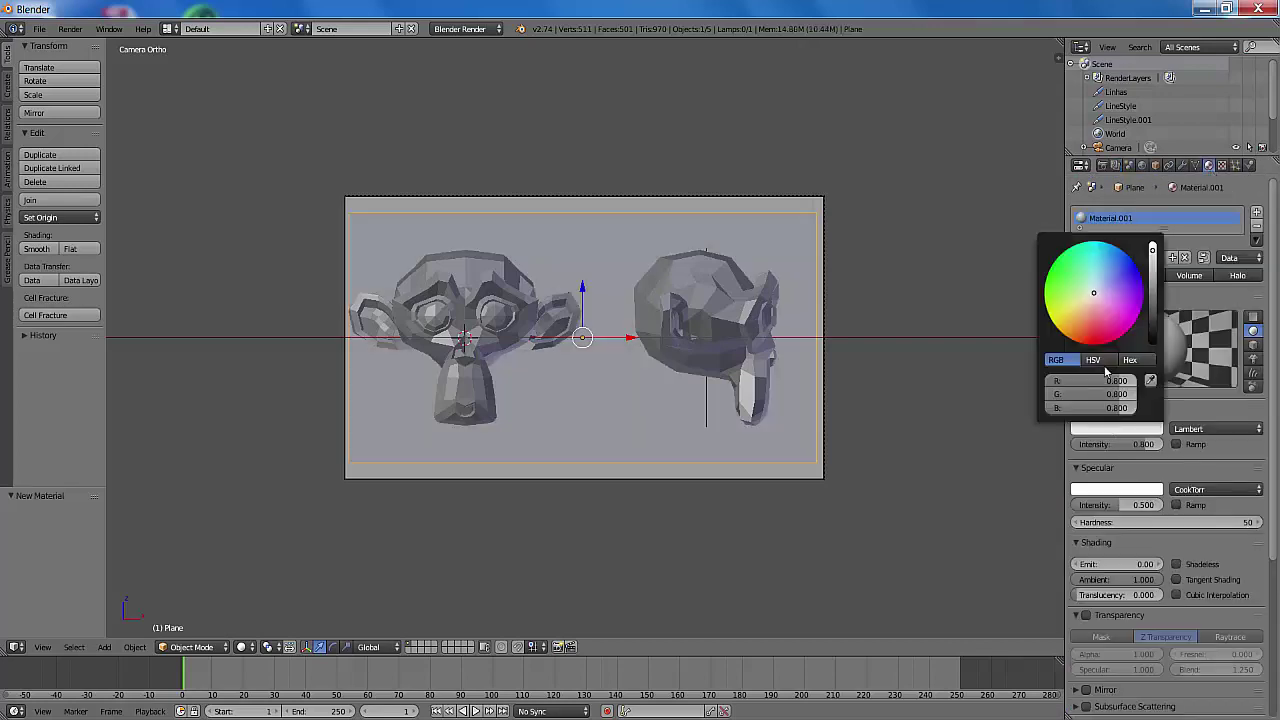
{"action": "left_click", "coordinate": [1127, 265]}
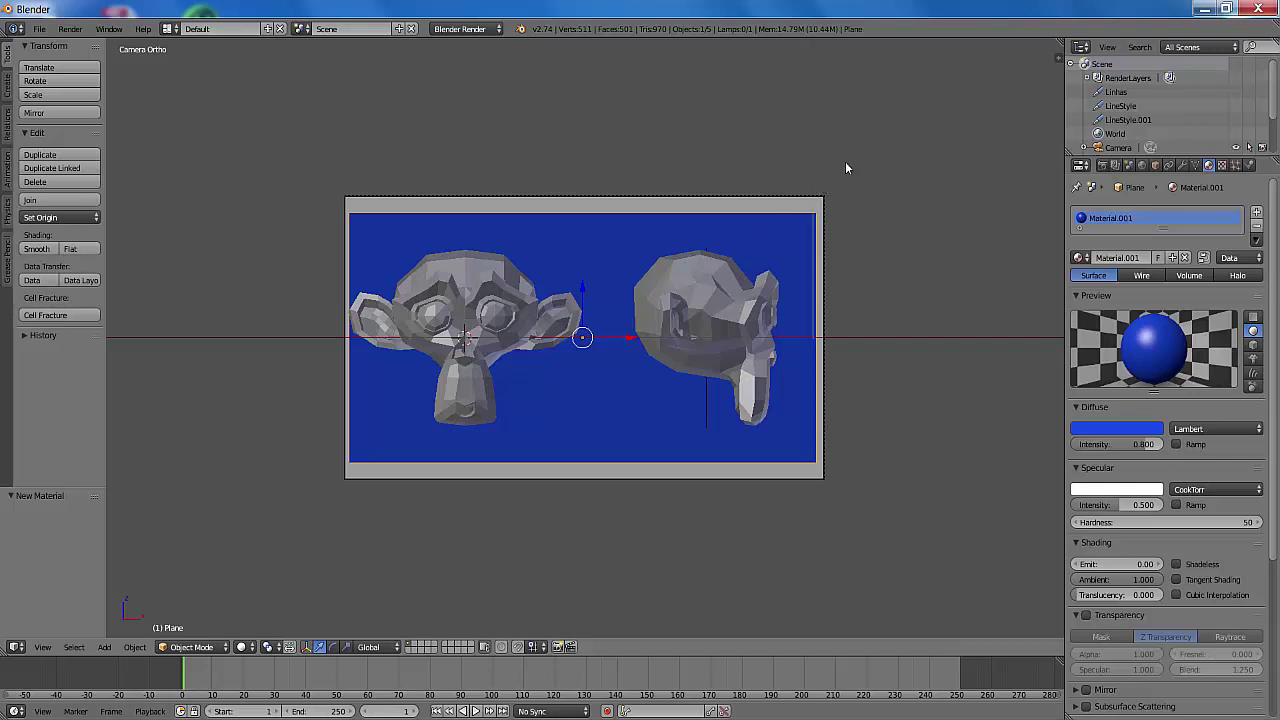
{"action": "key", "text": "F12"}
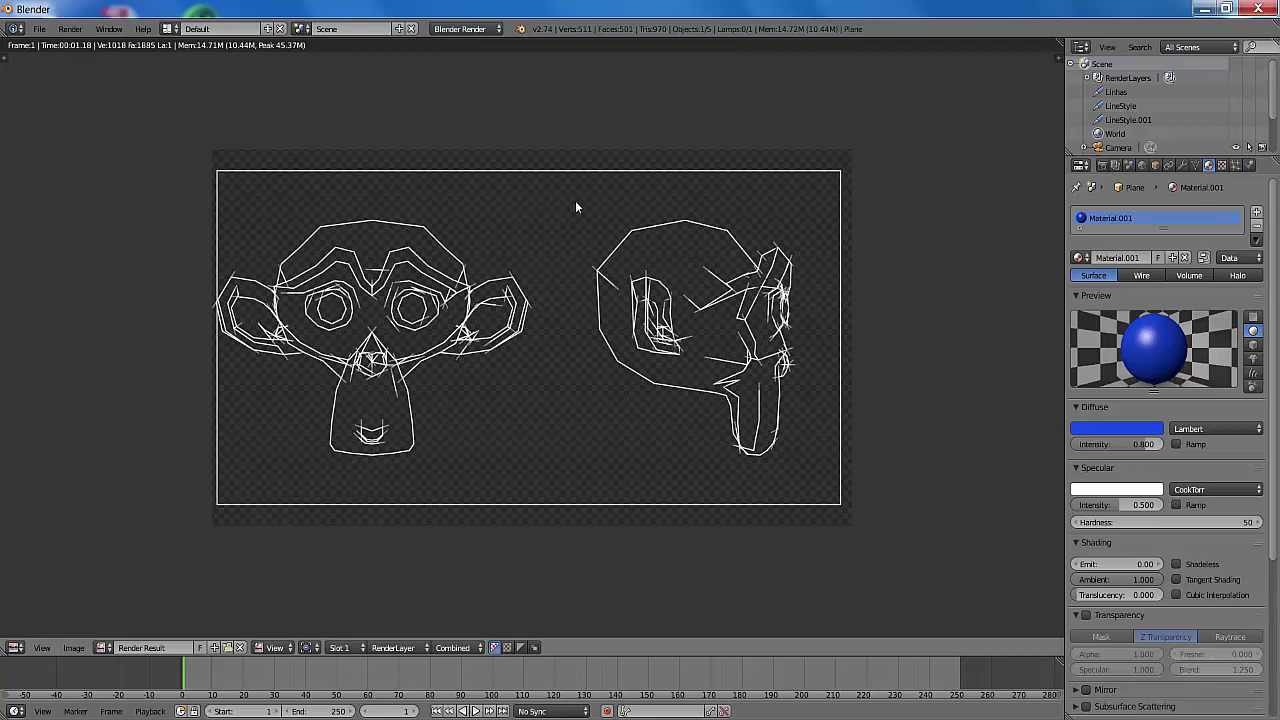
Switch the render engine to Cycles Render, enable nodes for the plane's blue material and render the scene
{"action": "left_click", "coordinate": [499, 29]}
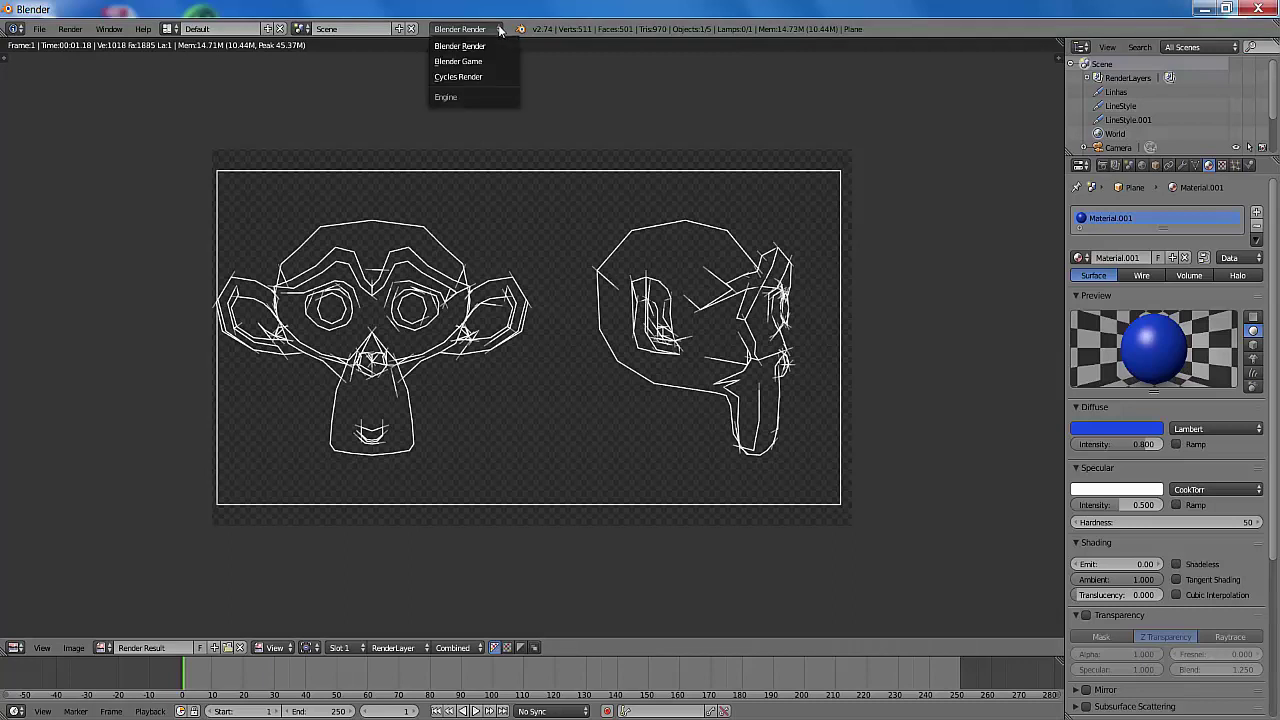
{"action": "left_click", "coordinate": [476, 77]}
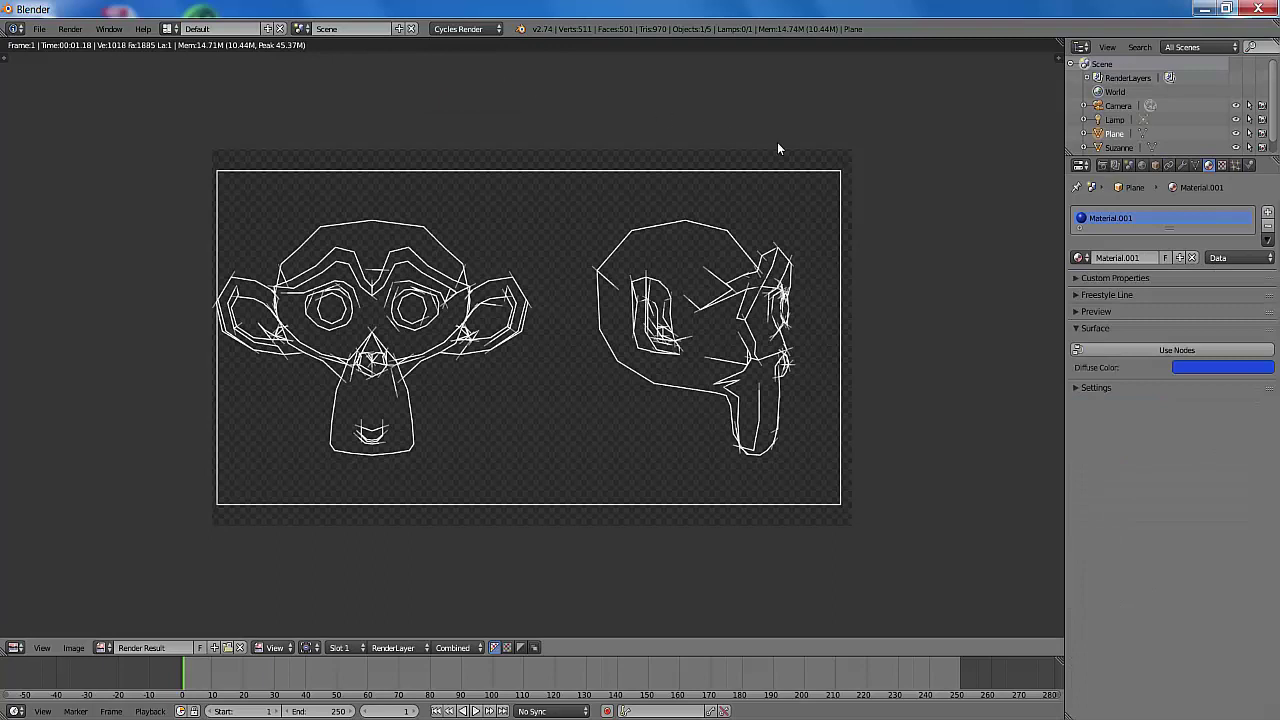
{"action": "left_click", "coordinate": [1186, 349]}
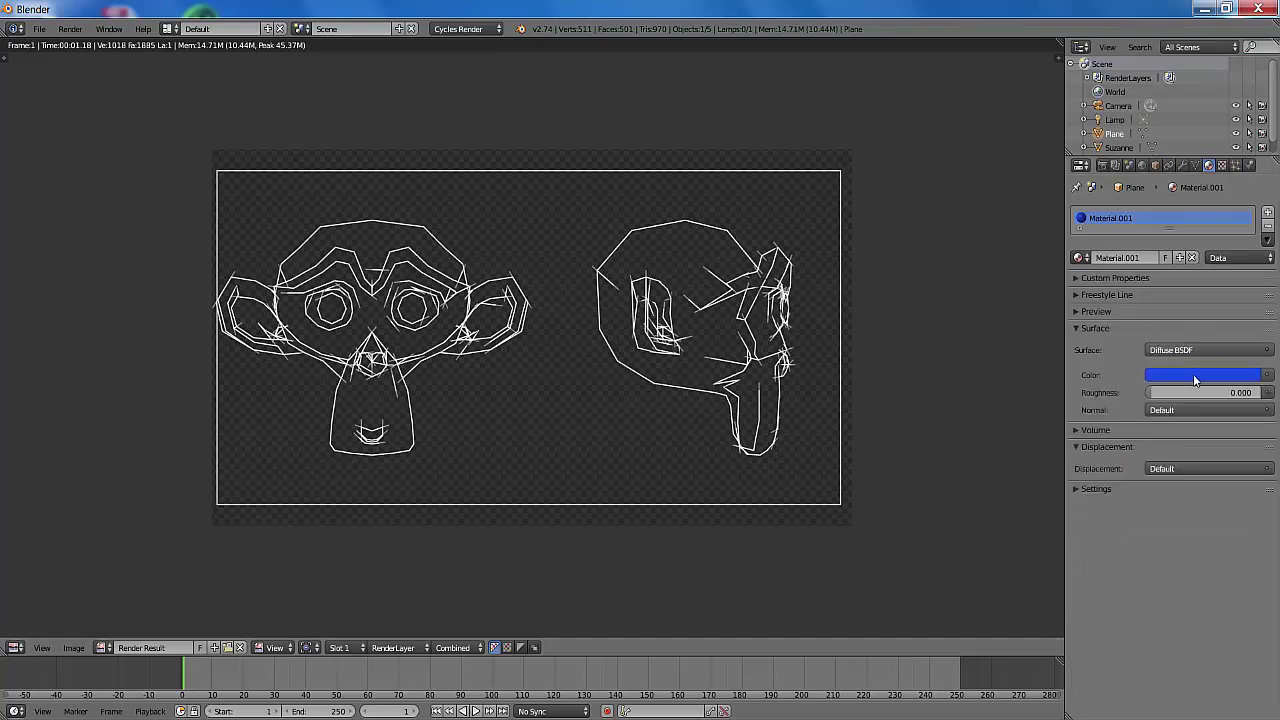
{"action": "key", "text": "F12"}
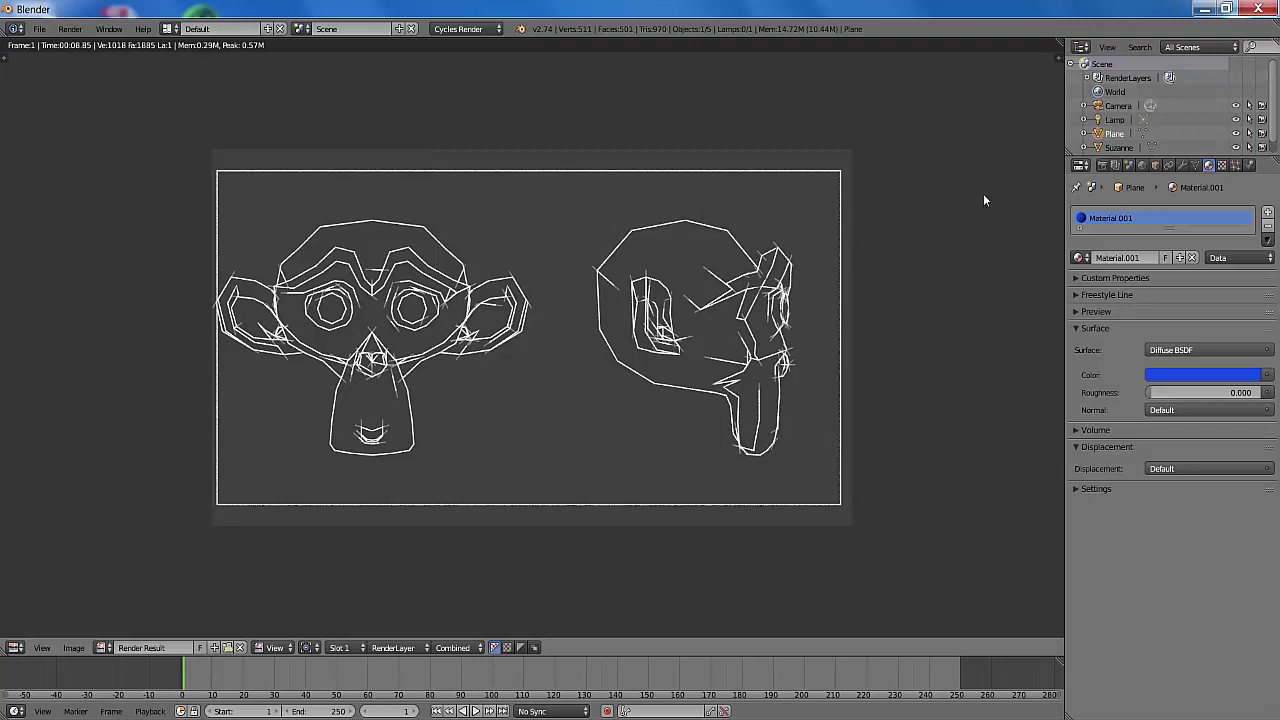
Set the world surface color to a bright blue and render the scene again
{"action": "left_click", "coordinate": [1143, 167]}
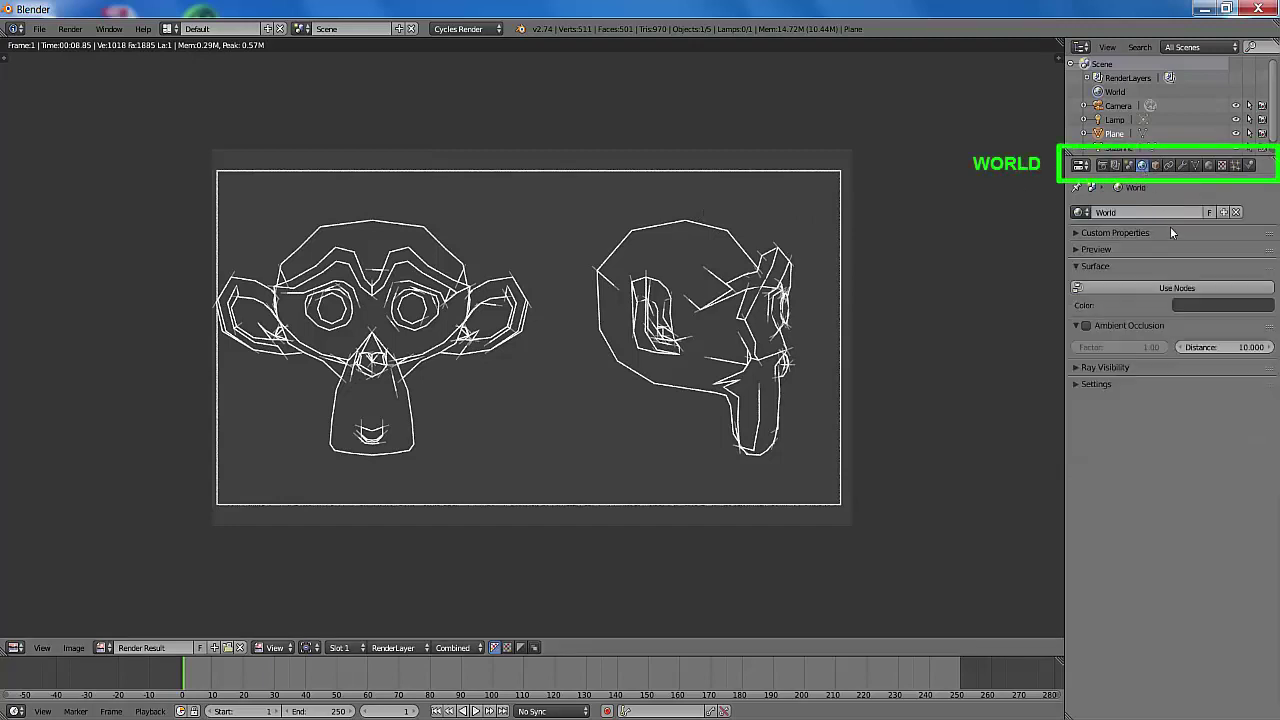
{"action": "left_click", "coordinate": [1206, 303]}
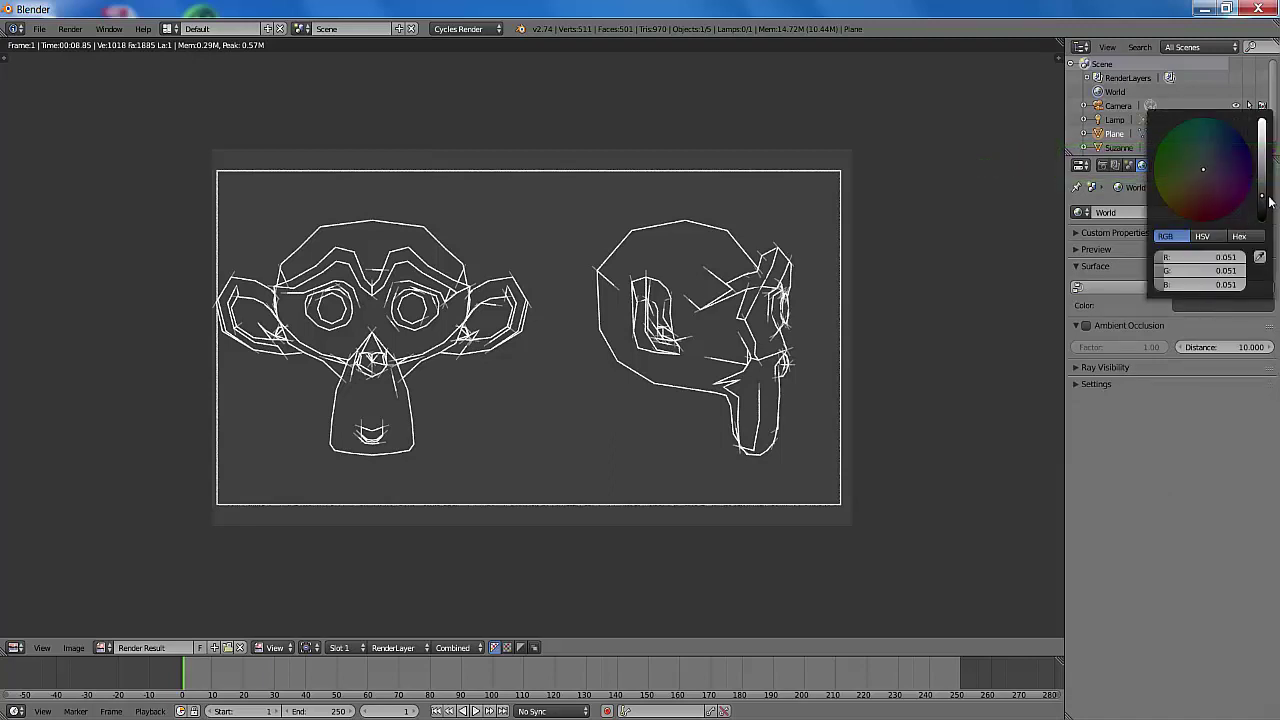
{"action": "left_click_drag", "start_coordinate": [1264, 199], "coordinate": [1229, 133]}
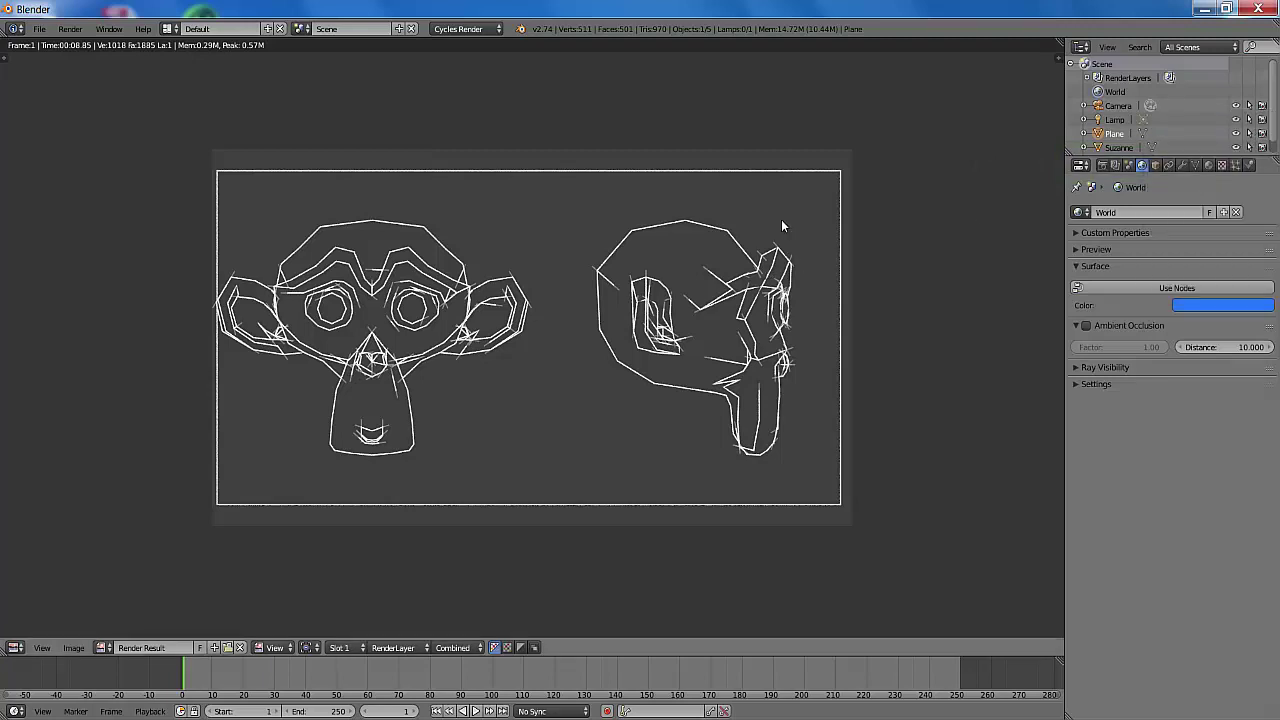
{"action": "key", "text": "F12"}
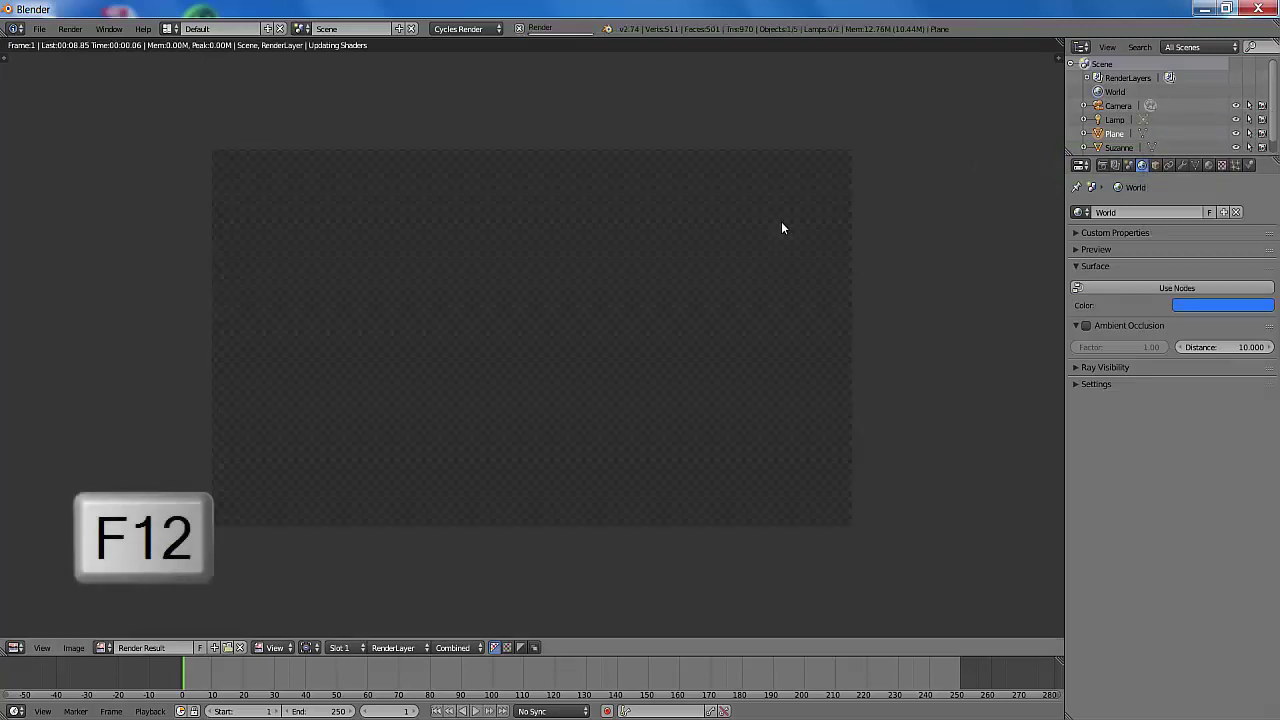